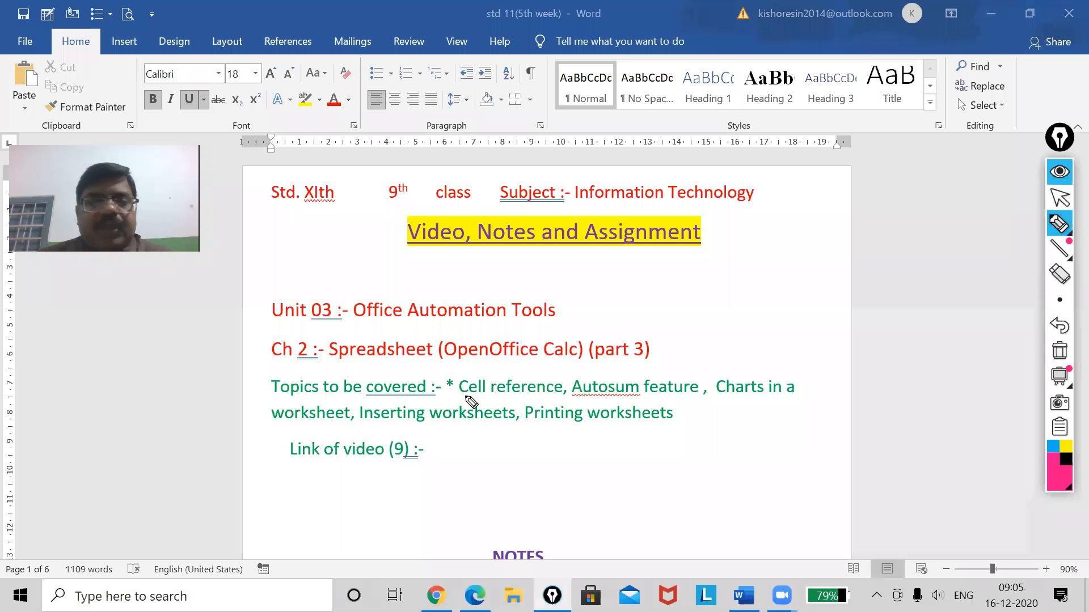
Underline the listed topics to be covered, from Cell reference through Printing worksheets, in pink pen
left_click_drag(460, 396, 802, 399)
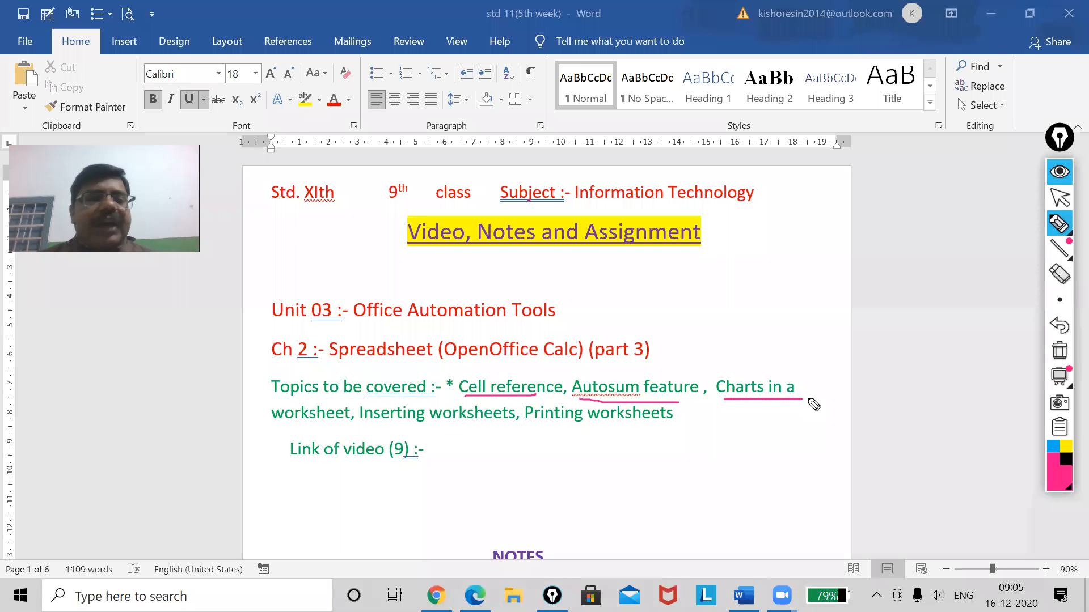
left_click_drag(269, 431, 673, 430)
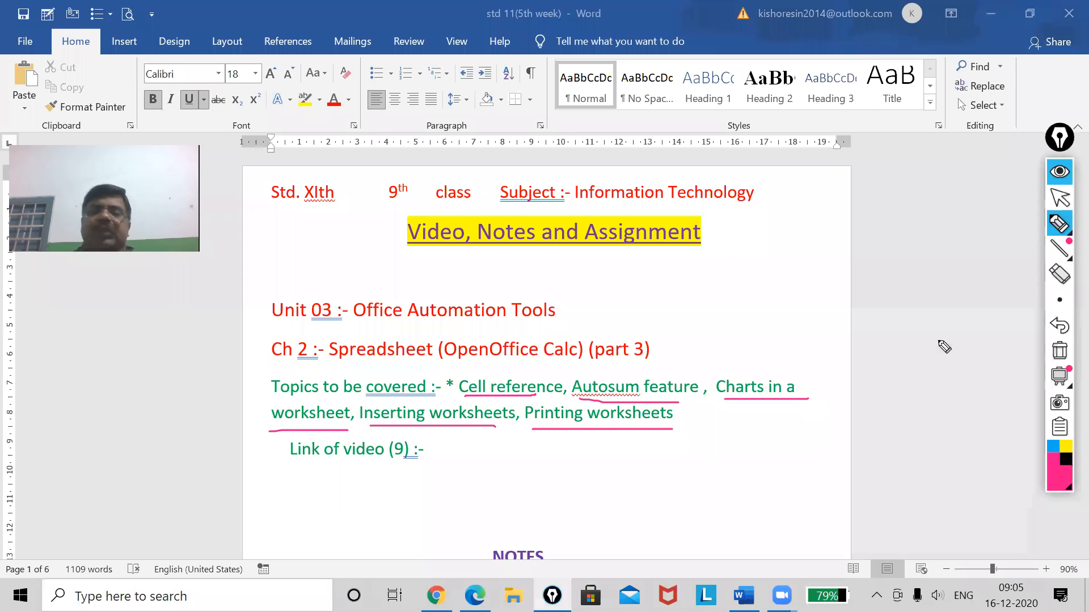
left_click(1059, 199)
Bring the NOTES section into view and clear all pen marks from the screen
scroll(802, 374, "down", 3)
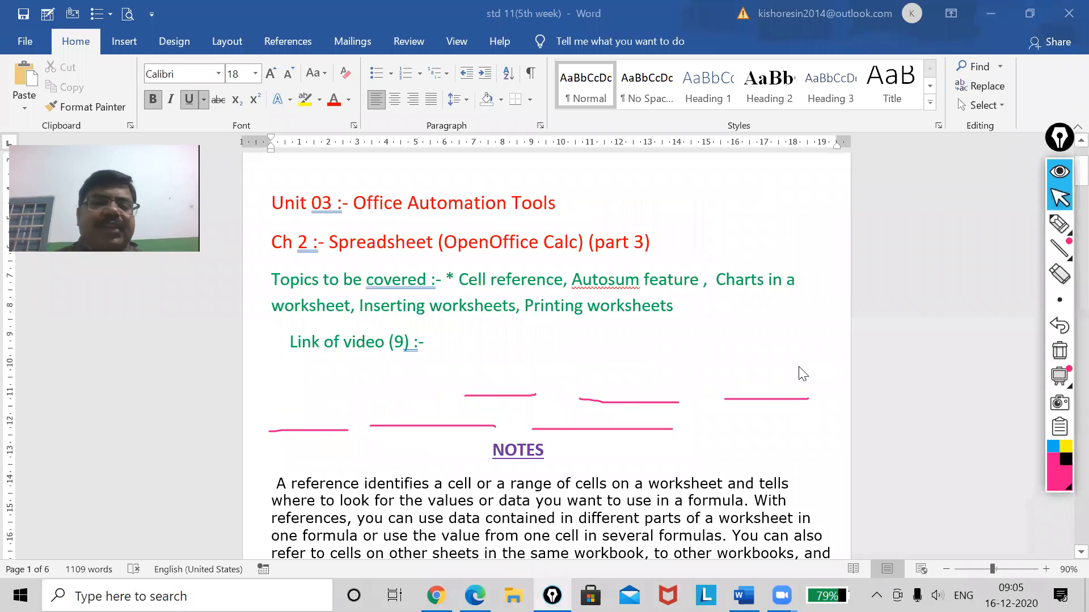
scroll(802, 371, "down", 7)
mouse_move(1067, 319)
left_click(1059, 350)
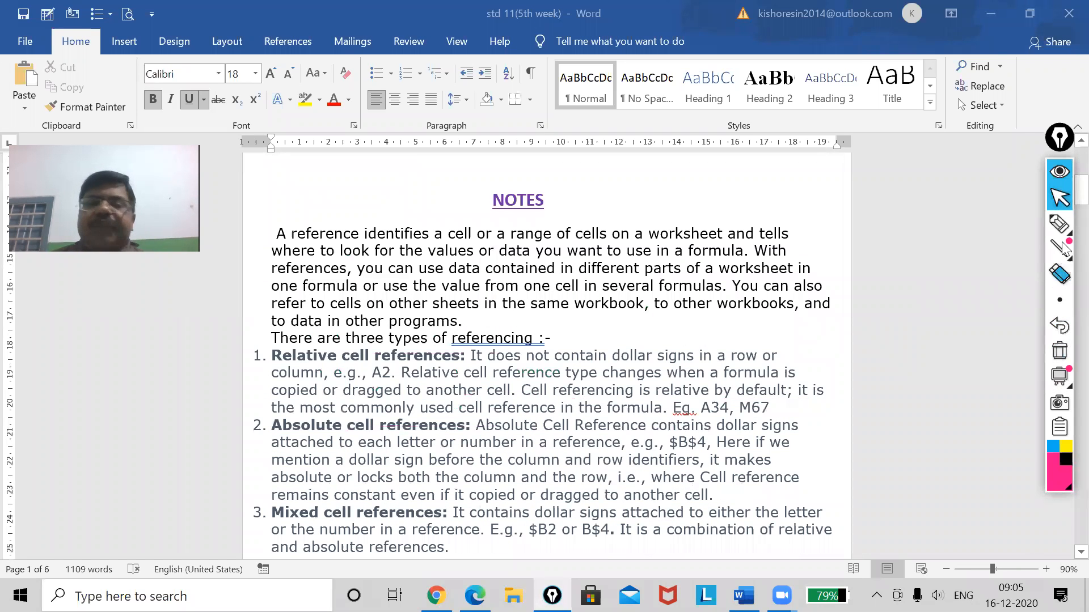
Underline the introductory NOTES paragraph about what a reference identifies in pink pen, line by line
left_click(1059, 227)
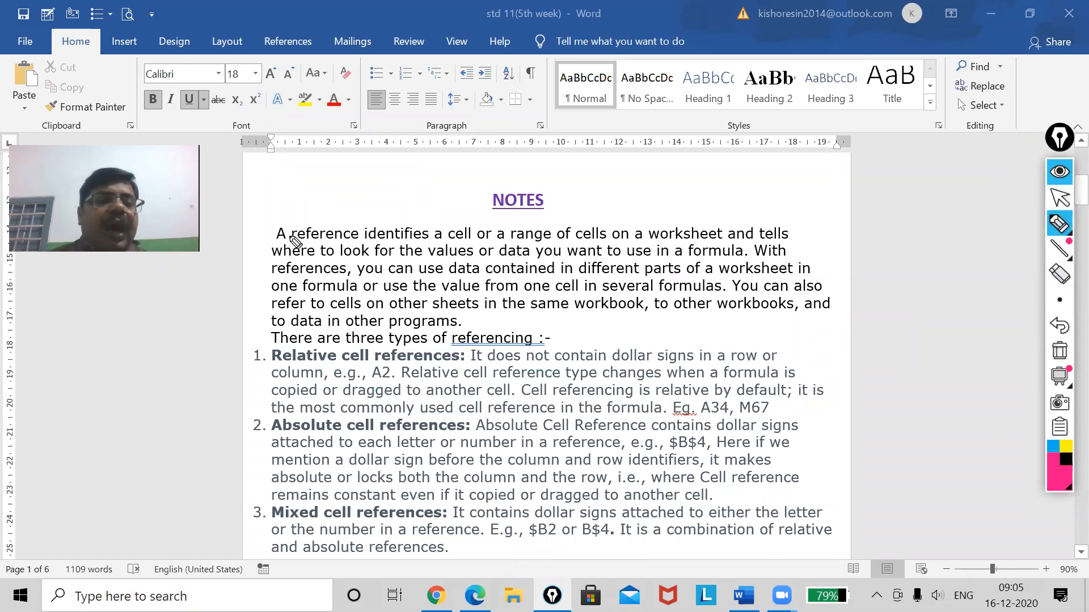
left_click_drag(281, 250, 786, 244)
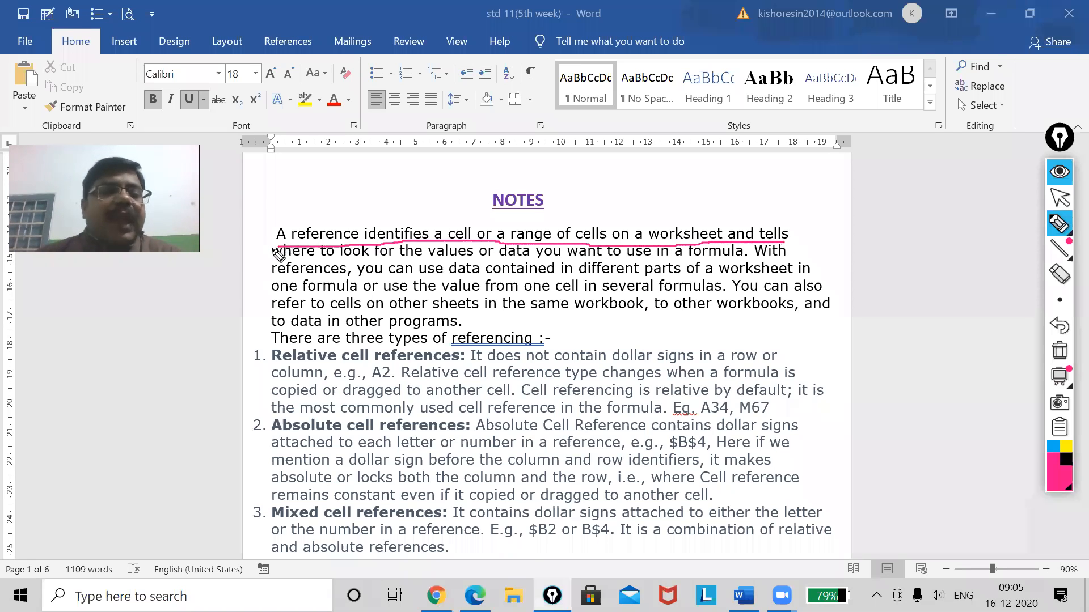
left_click_drag(273, 261, 823, 265)
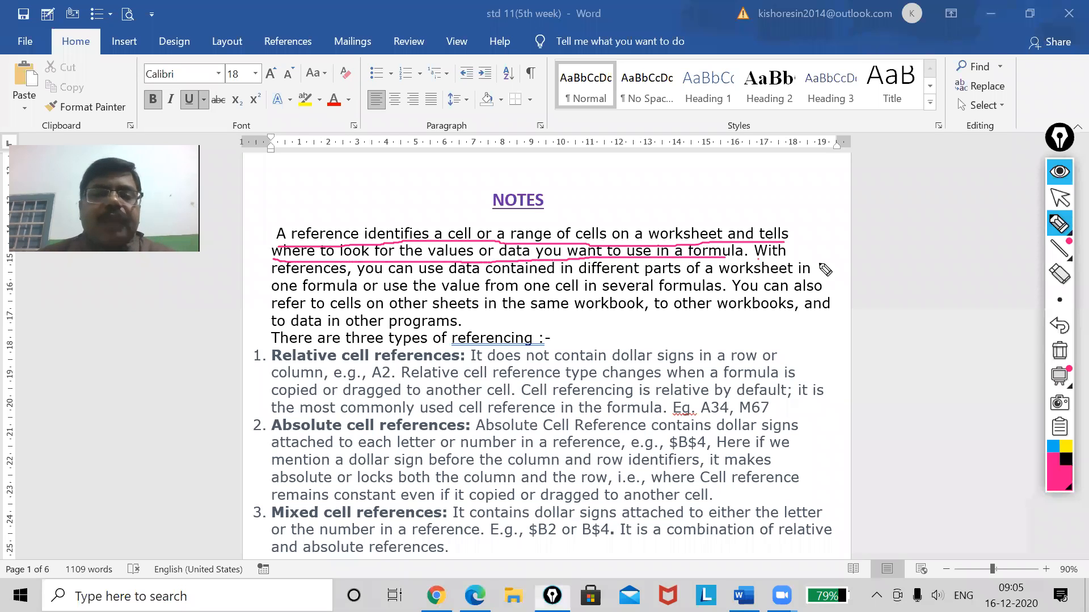
left_click_drag(264, 278, 825, 283)
left_click_drag(273, 293, 841, 295)
left_click_drag(274, 311, 834, 312)
left_click_drag(274, 327, 444, 327)
left_click(1055, 198)
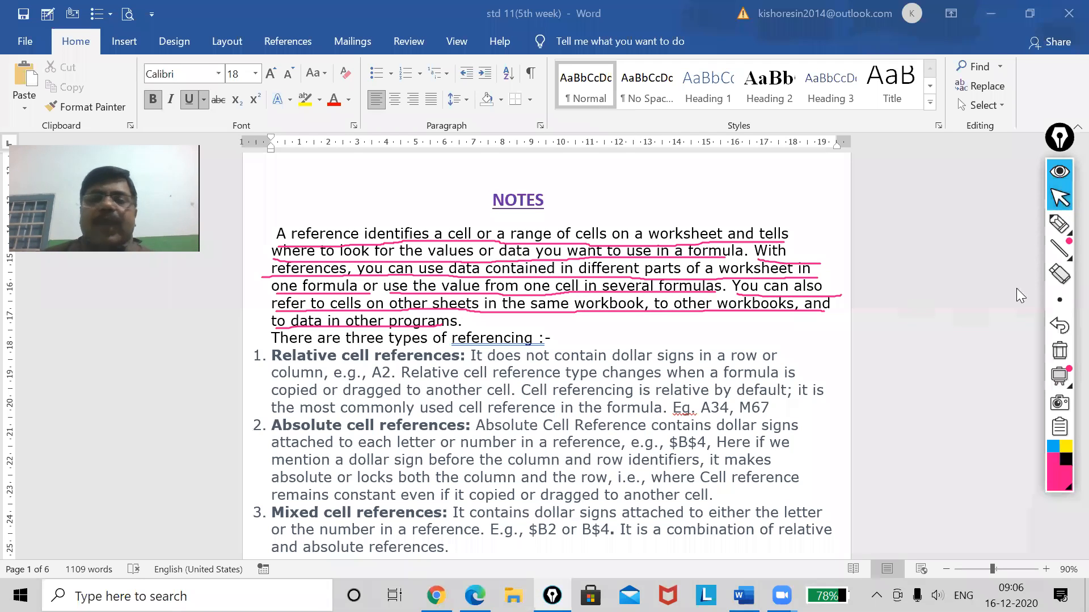
Draw pen tick marks beside the Relative, Absolute and Mixed cell references entries
mouse_move(1067, 225)
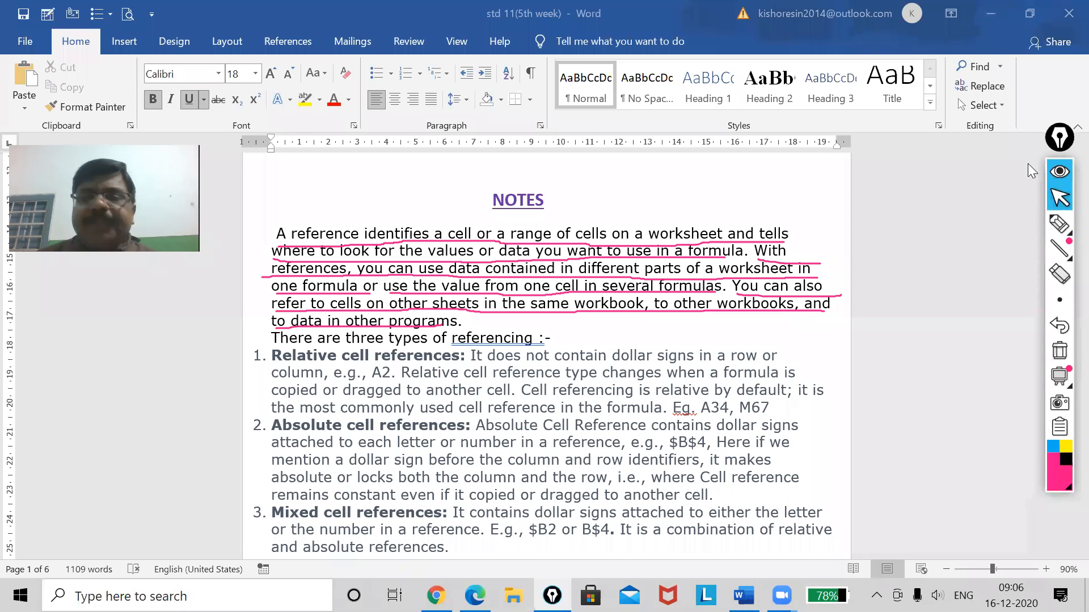
mouse_move(1059, 248)
left_click(1059, 224)
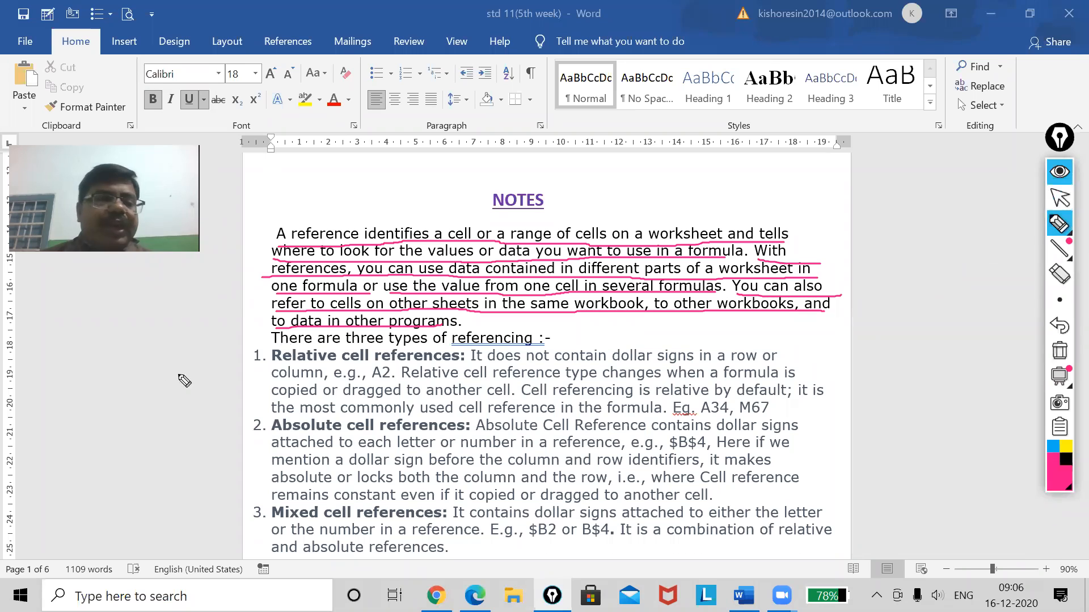
mouse_move(181, 363)
left_mouse_down()
mouse_move(237, 365)
mouse_move(313, 337)
left_mouse_up()
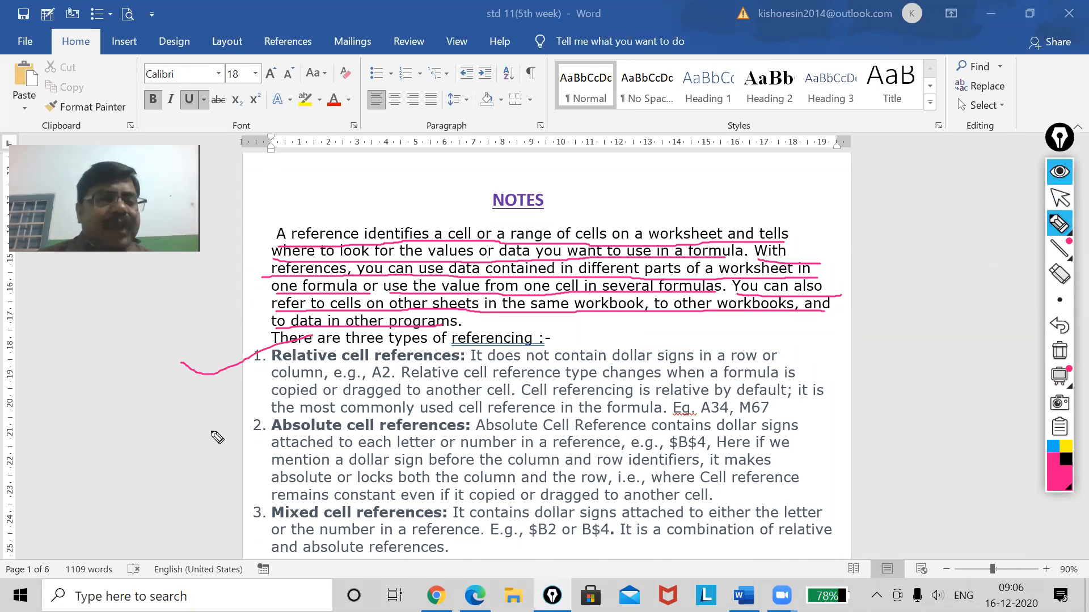
mouse_move(185, 437)
left_mouse_down()
mouse_move(243, 434)
mouse_move(310, 399)
left_mouse_up()
mouse_move(170, 513)
left_mouse_down()
mouse_move(229, 525)
mouse_move(305, 484)
left_mouse_up()
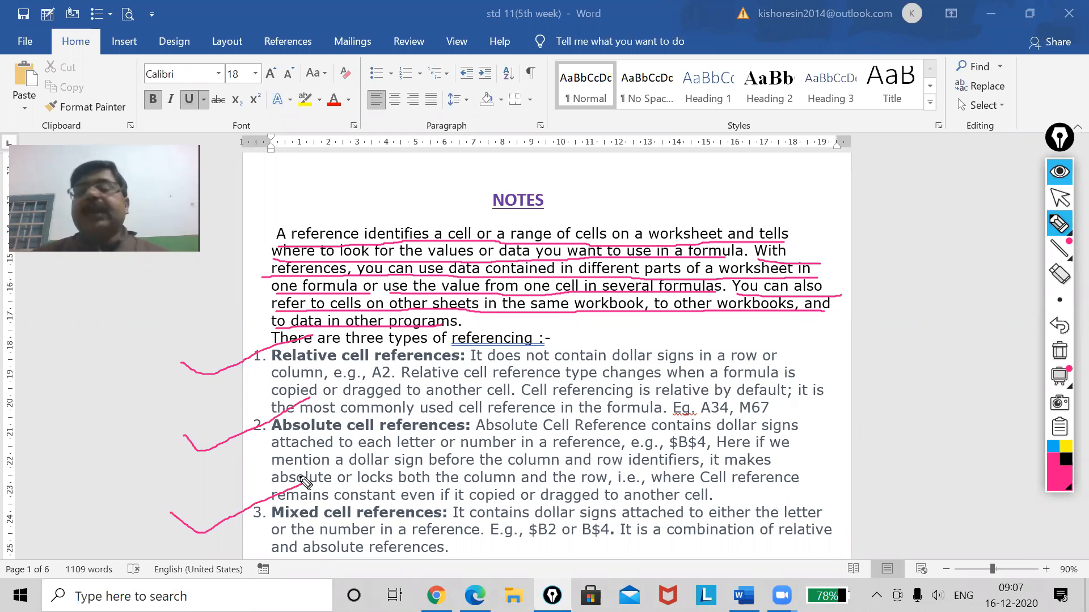
Clear the pen marks and underline the explanation of Relative cell references in pink pen
left_click(1059, 350)
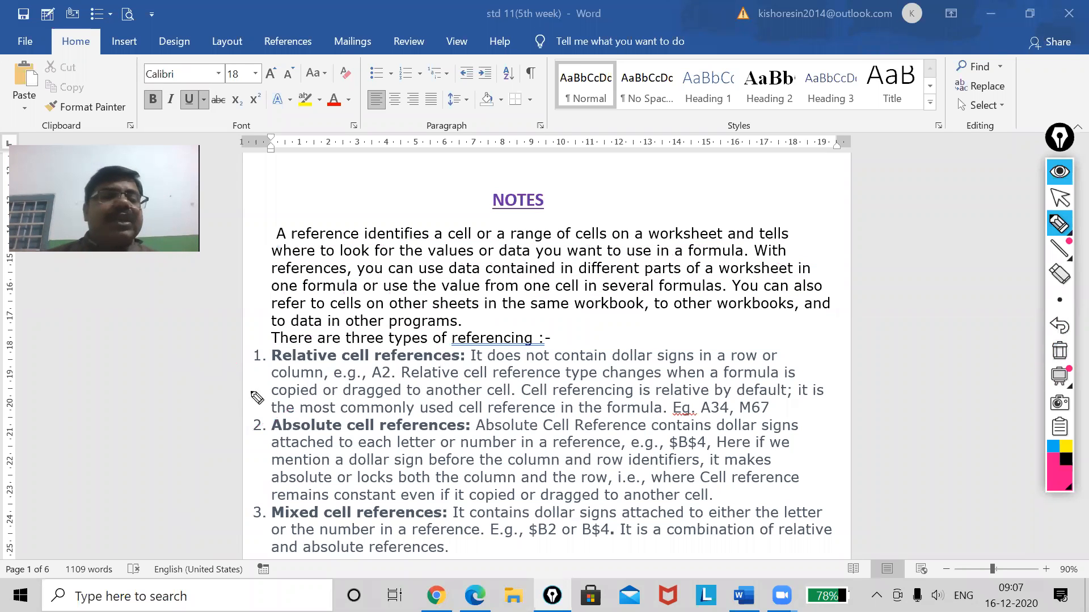
left_click(1061, 223)
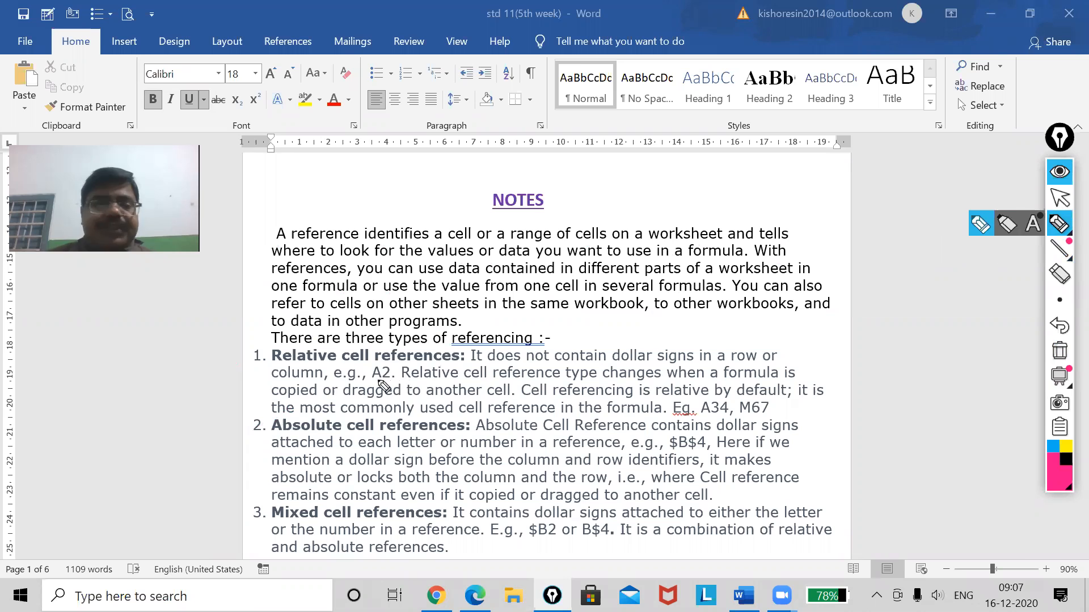
left_click_drag(479, 371, 788, 365)
left_click_drag(278, 381, 800, 384)
left_click_drag(278, 398, 830, 397)
left_click_drag(274, 418, 689, 417)
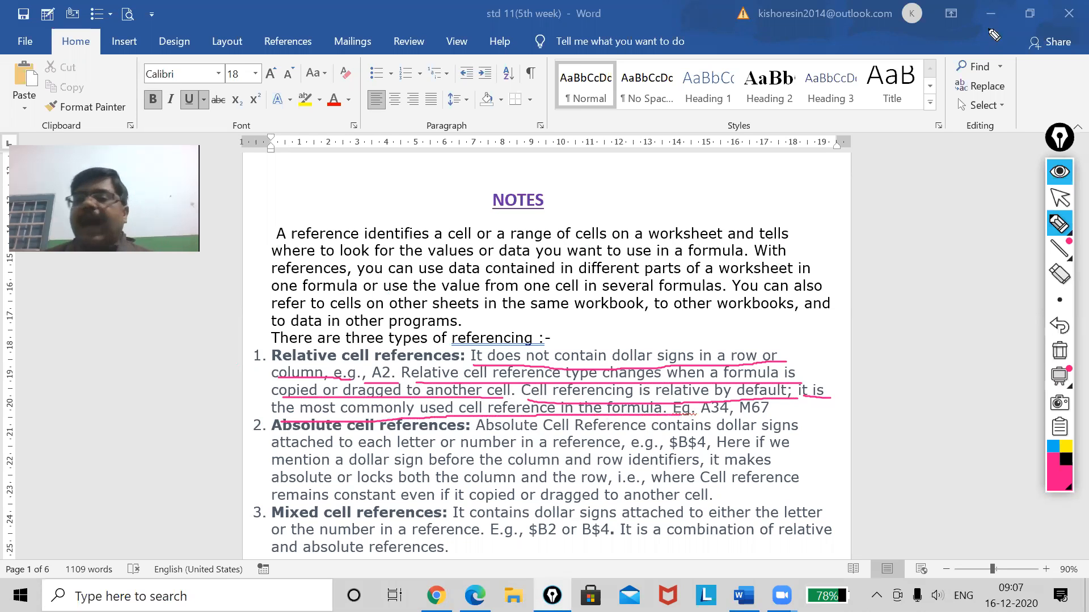
left_click(1059, 197)
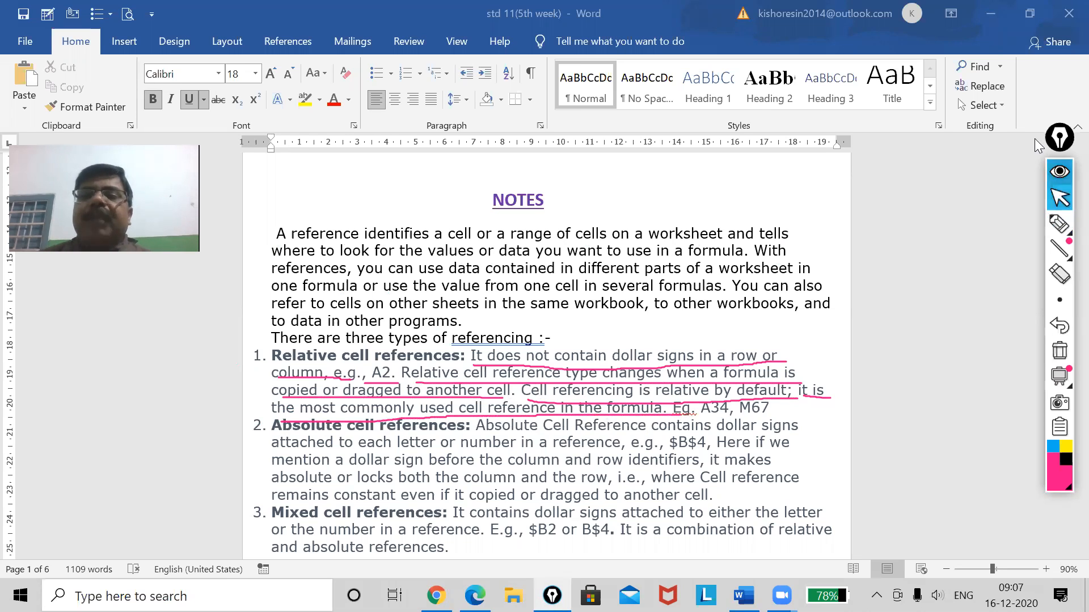
Minimize the Word document to show the desktop and clear the remaining pen marks
left_click(992, 13)
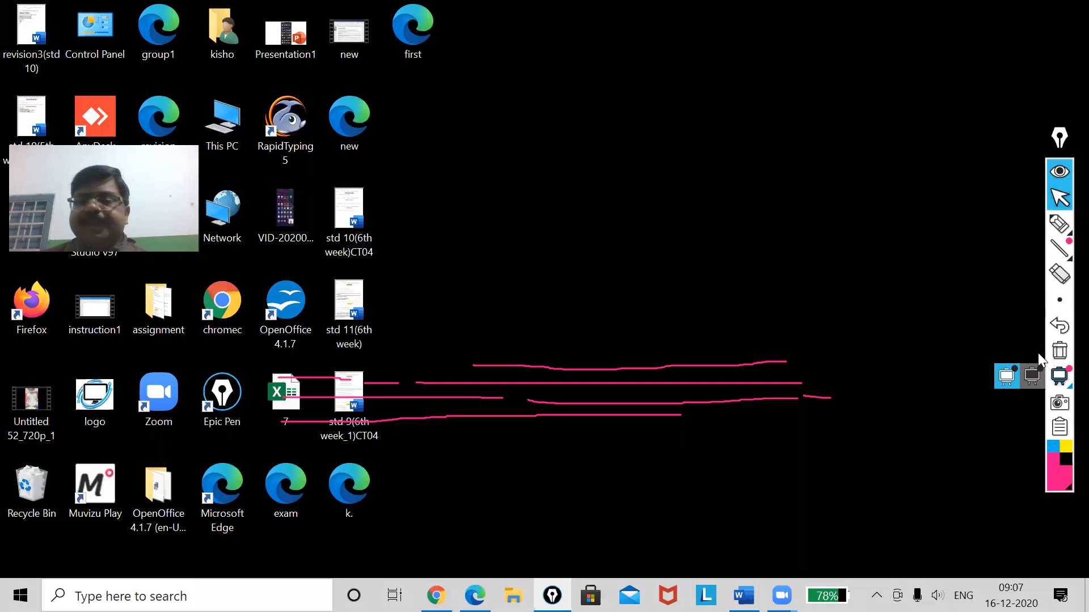
left_click(1059, 351)
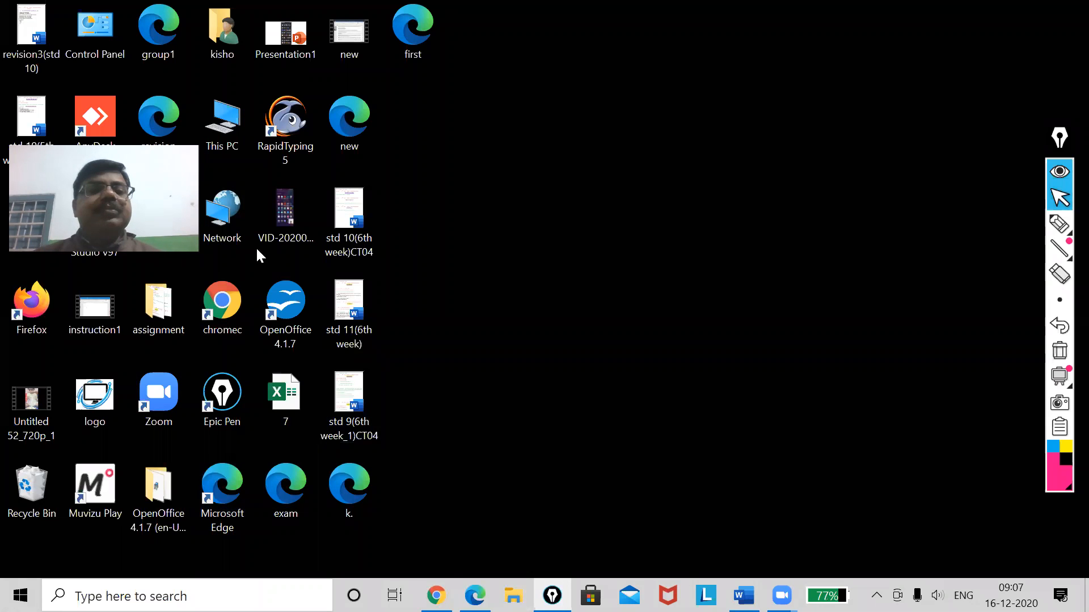
double_click(315, 321)
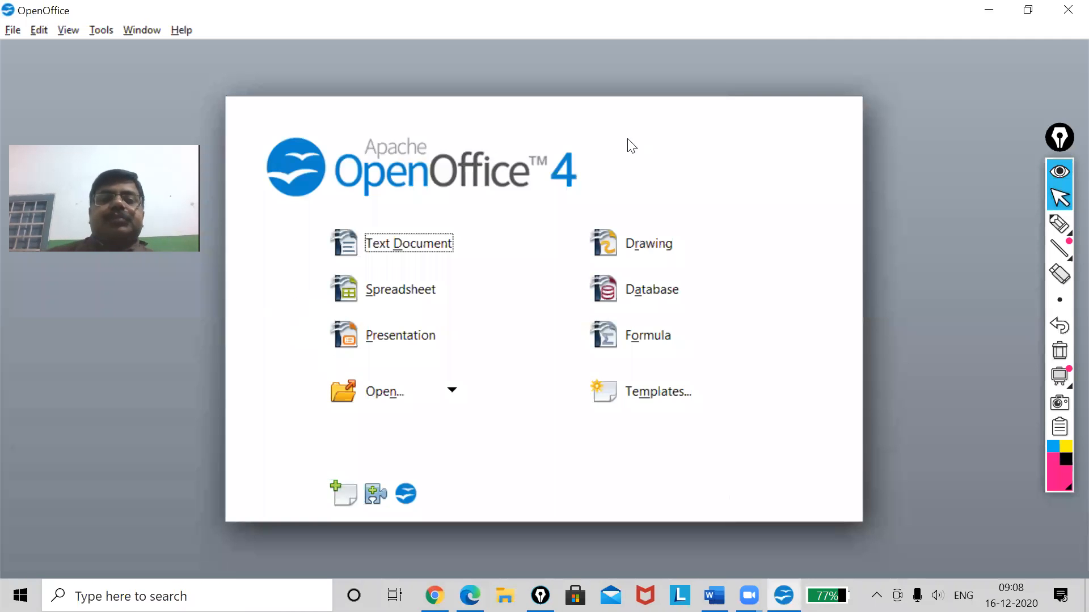
left_click(383, 297)
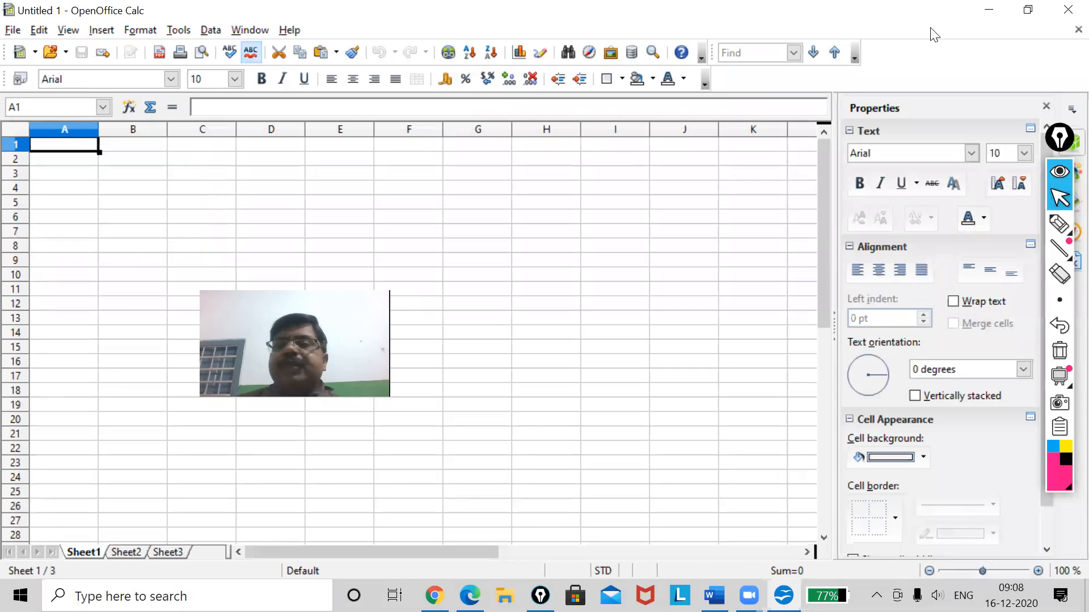
left_click(1066, 10)
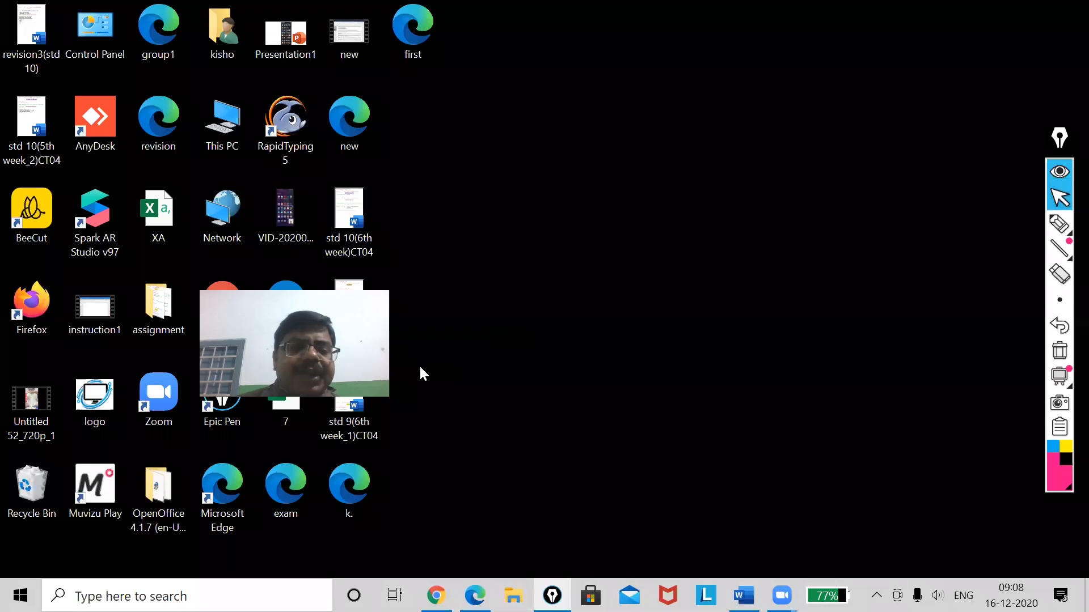
double_click(284, 401)
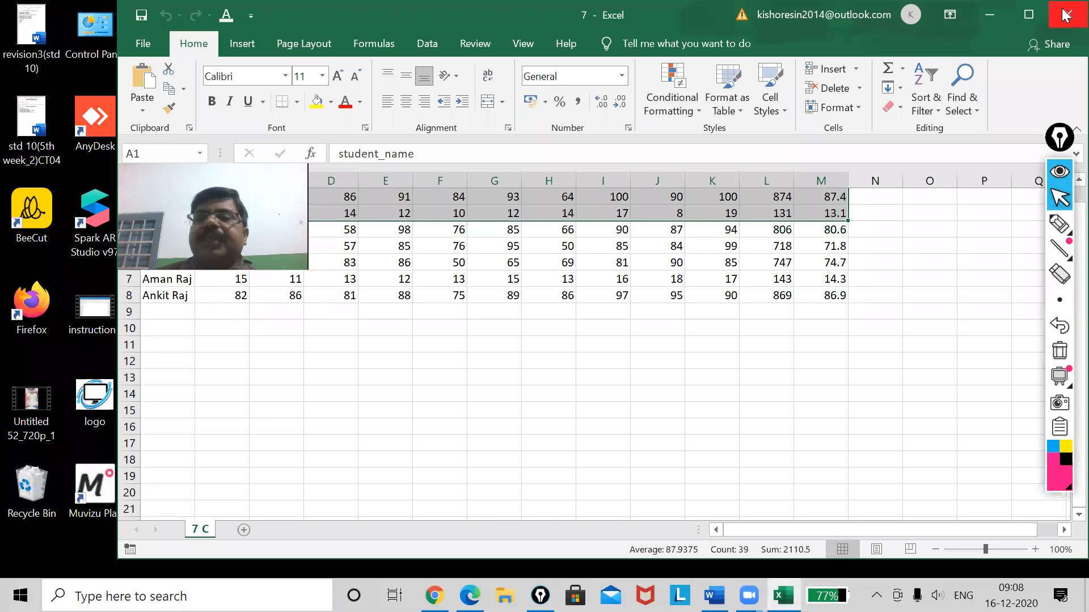
left_click(1065, 15)
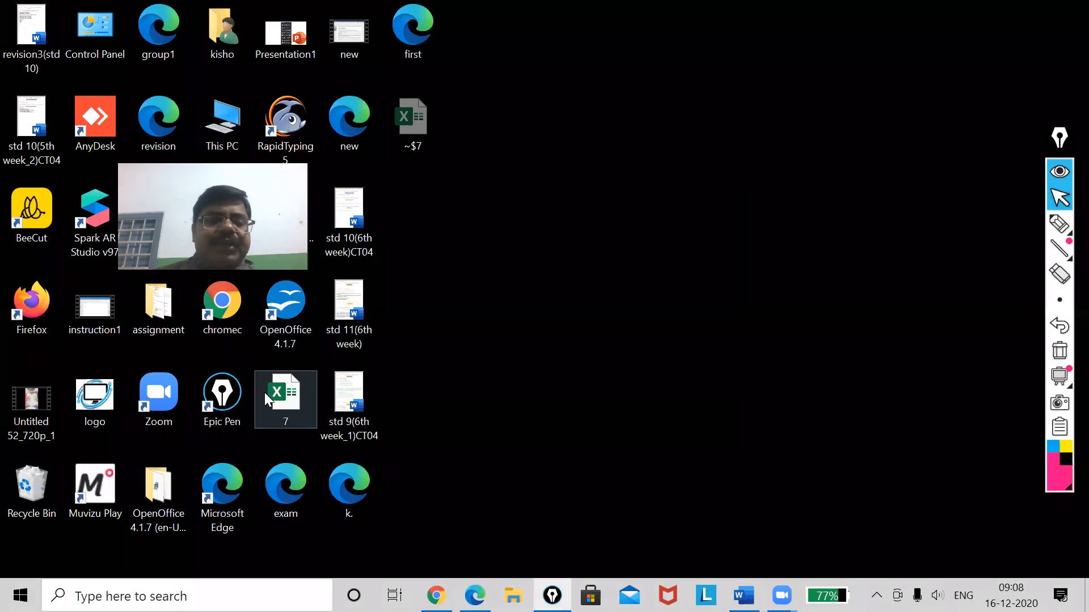
Open the desktop spreadsheet file 7 with OpenOffice Calc and show it from the header row
right_click(265, 392)
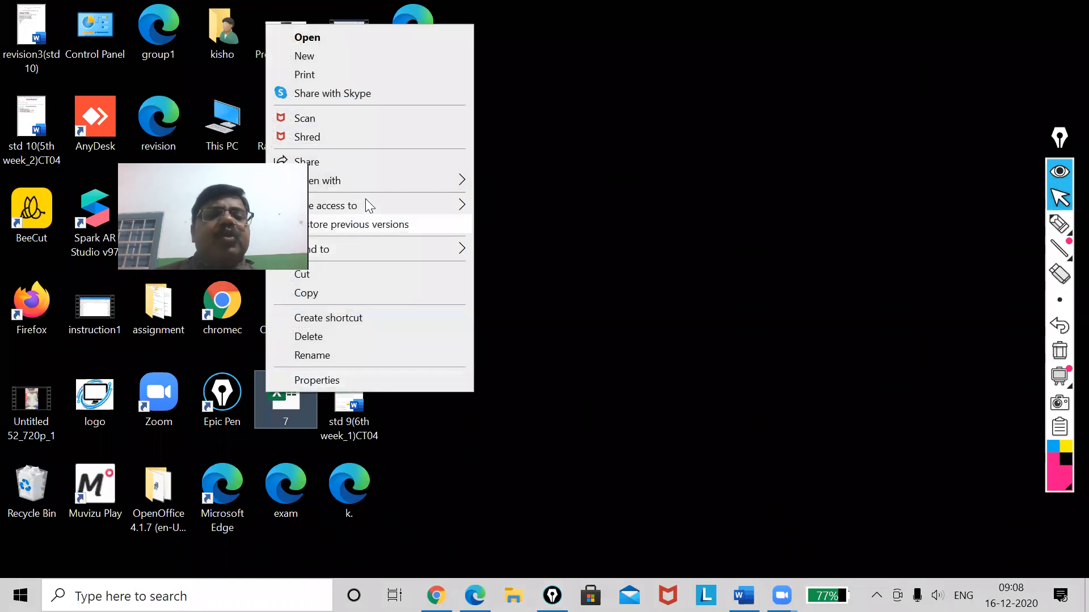
mouse_move(424, 182)
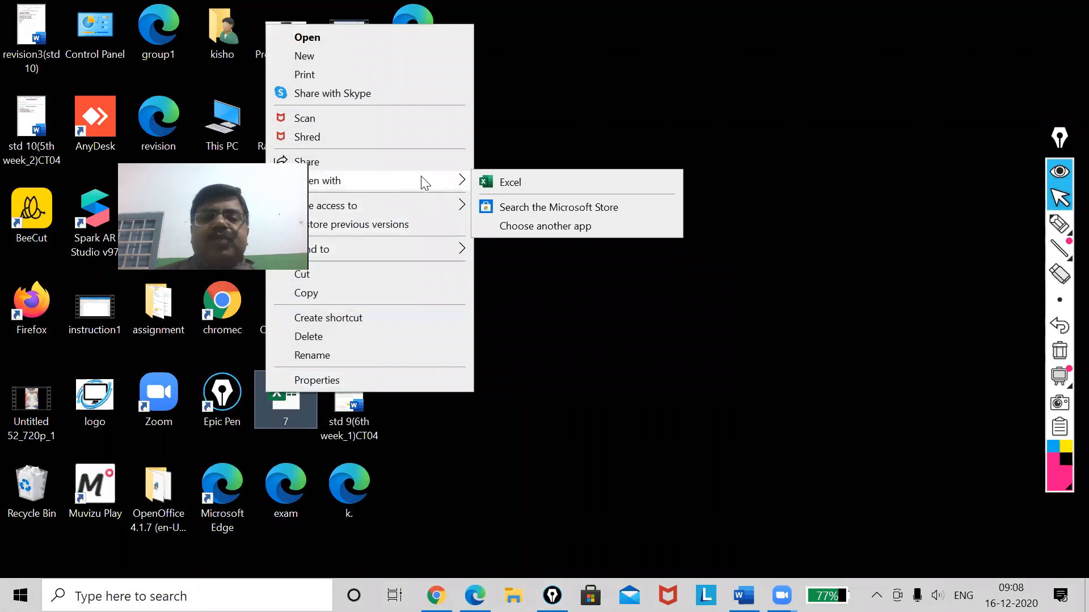
left_click(556, 226)
double_click(509, 321)
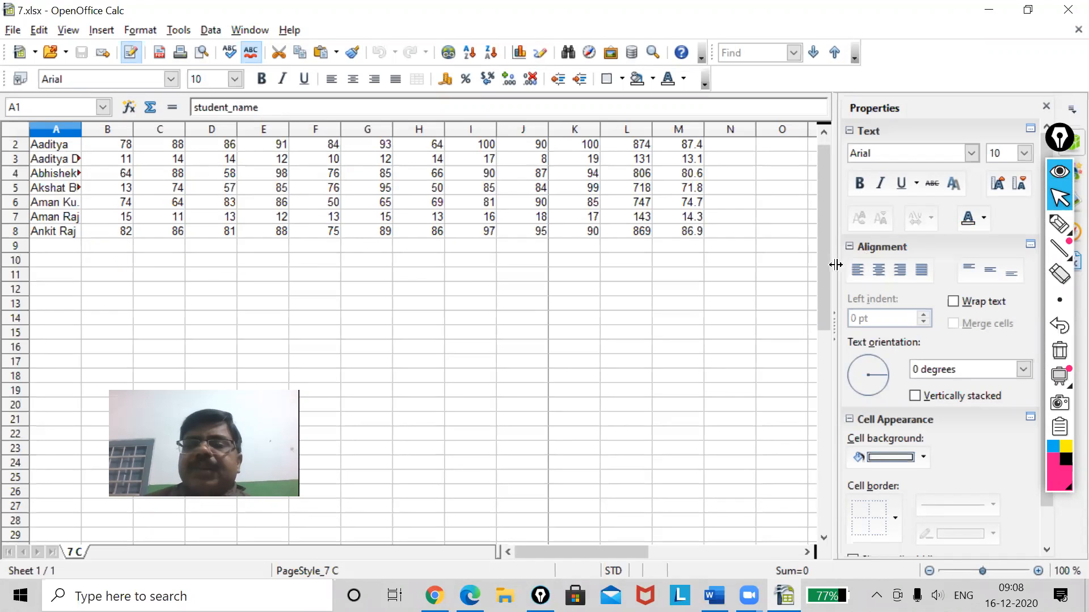
left_click_drag(824, 273, 827, 185)
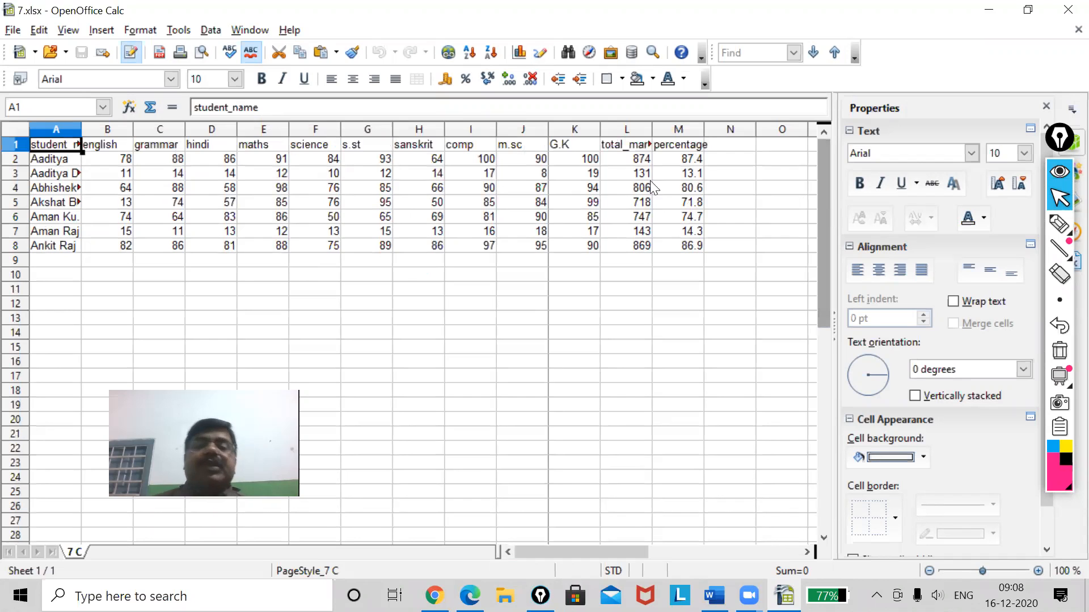
Delete the contents of the total marks and percentage cells L2:M8, keeping the default content types selected
left_click_drag(628, 156, 691, 254)
key("Delete")
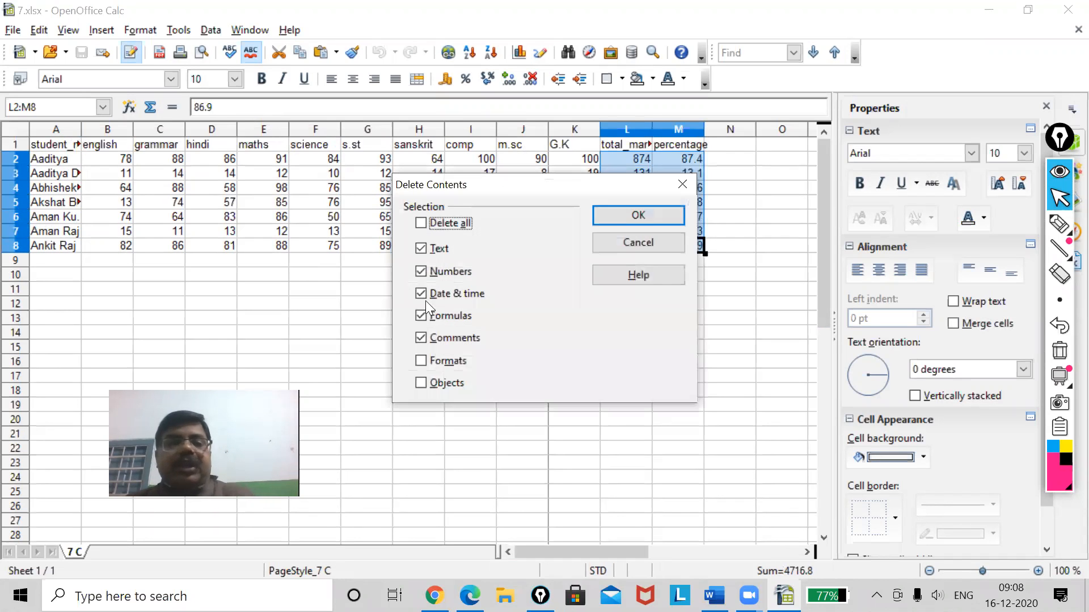
left_click(638, 214)
left_click(417, 296)
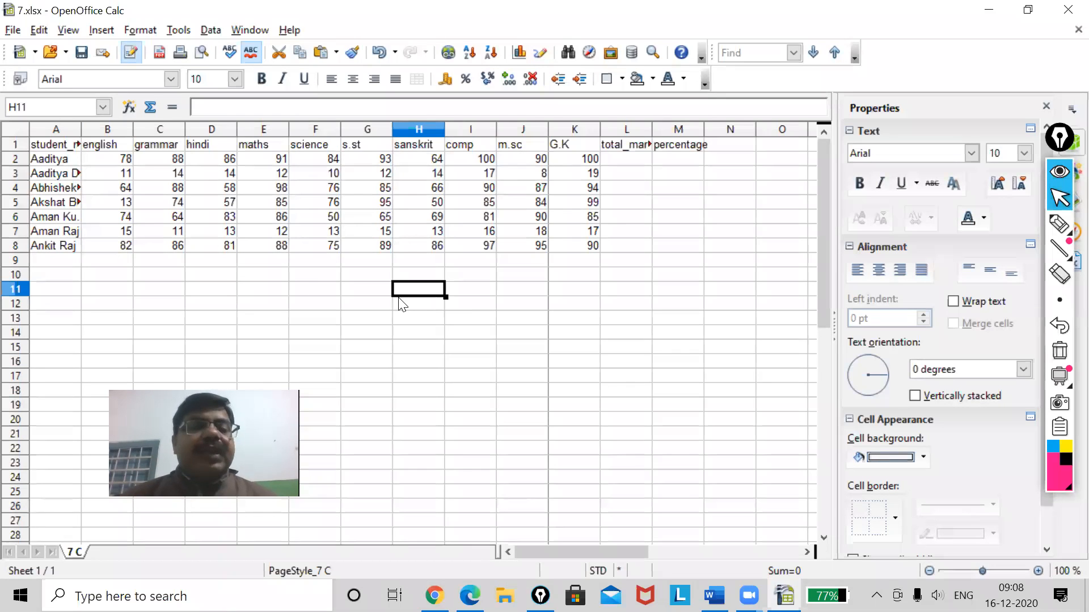
Select the science marks in F2:F4 and the maths mark in E2 to point out their cell addresses
left_click(313, 270)
left_click(321, 161)
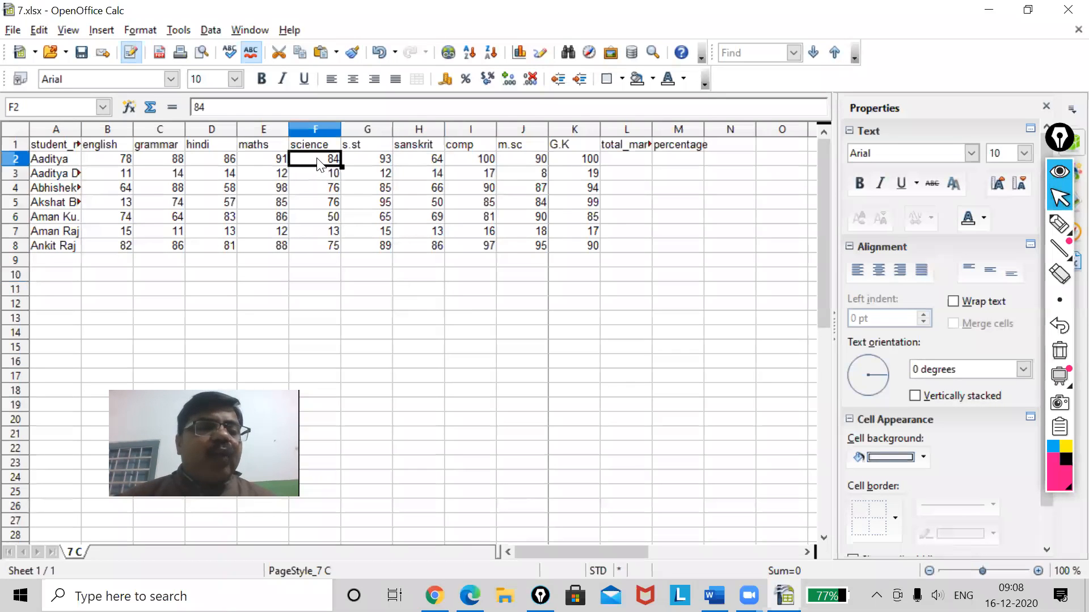
left_click_drag(321, 172, 321, 194)
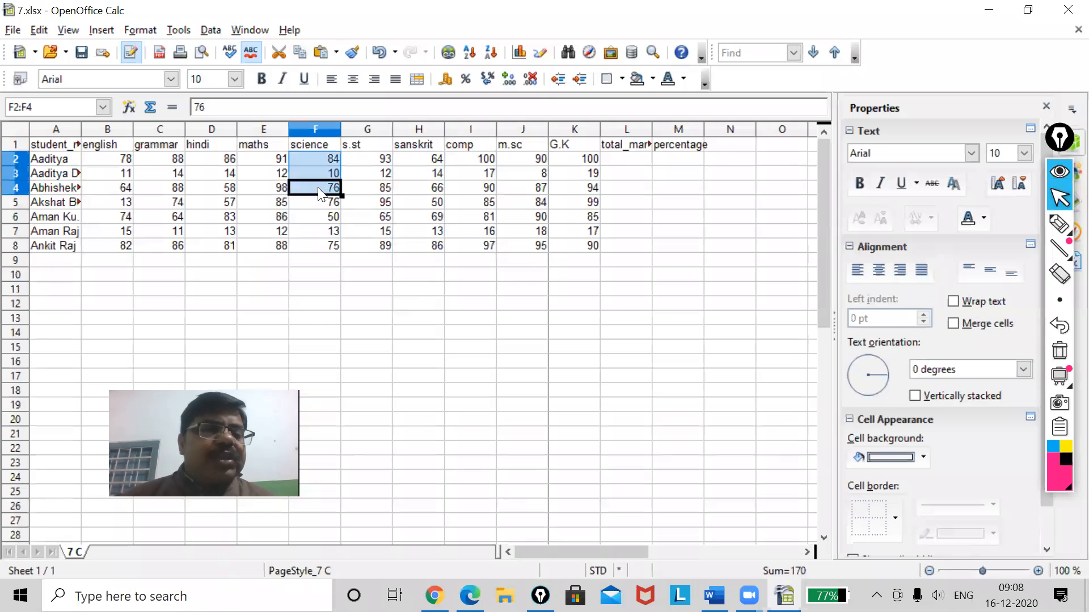
left_click(276, 161)
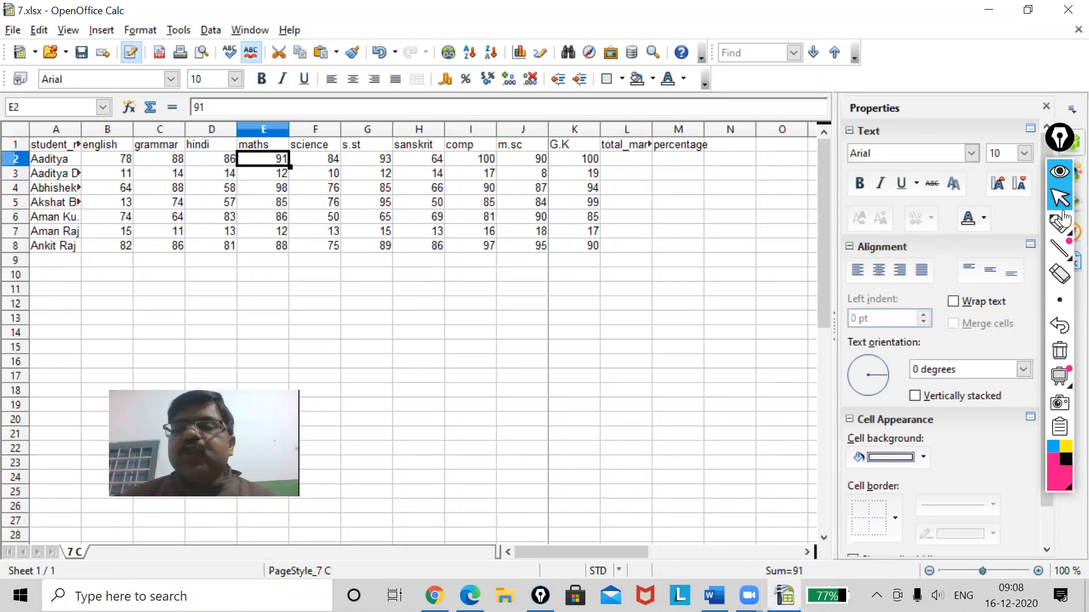
Handwrite the cell addresses E2 and F3 in pink pen over the empty area beside and below the marks
left_click(1042, 226)
mouse_move(632, 243)
left_mouse_down()
mouse_move(659, 250)
mouse_move(677, 274)
left_mouse_up()
mouse_move(686, 237)
left_mouse_down()
mouse_move(677, 222)
mouse_move(709, 261)
left_mouse_up()
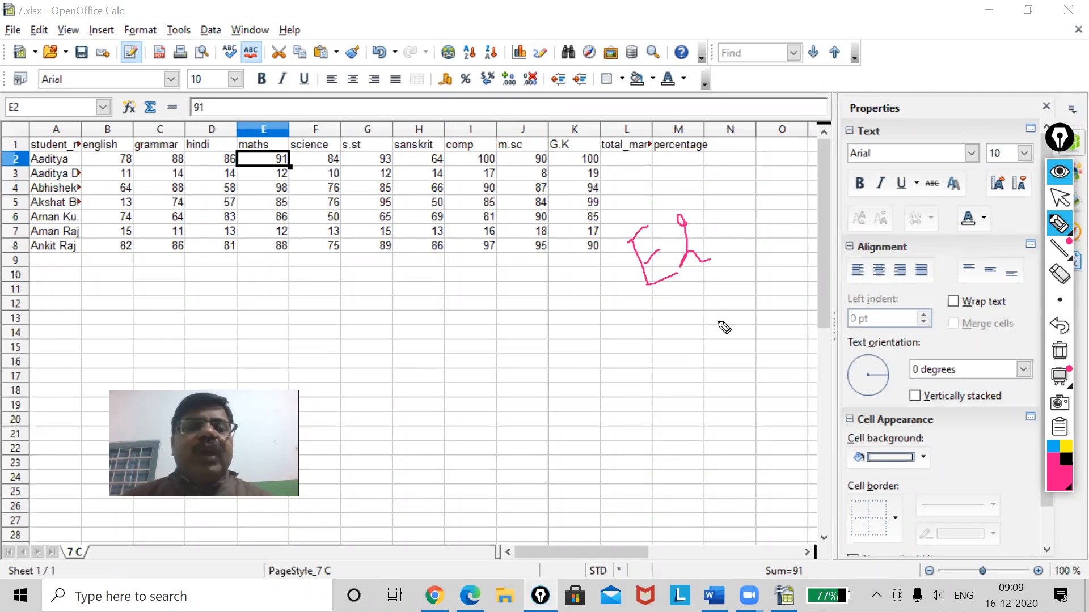
mouse_move(702, 375)
left_mouse_down()
mouse_move(690, 309)
mouse_move(707, 302)
left_mouse_up()
mouse_move(693, 338)
left_mouse_down()
mouse_move(766, 309)
mouse_move(759, 358)
left_mouse_up()
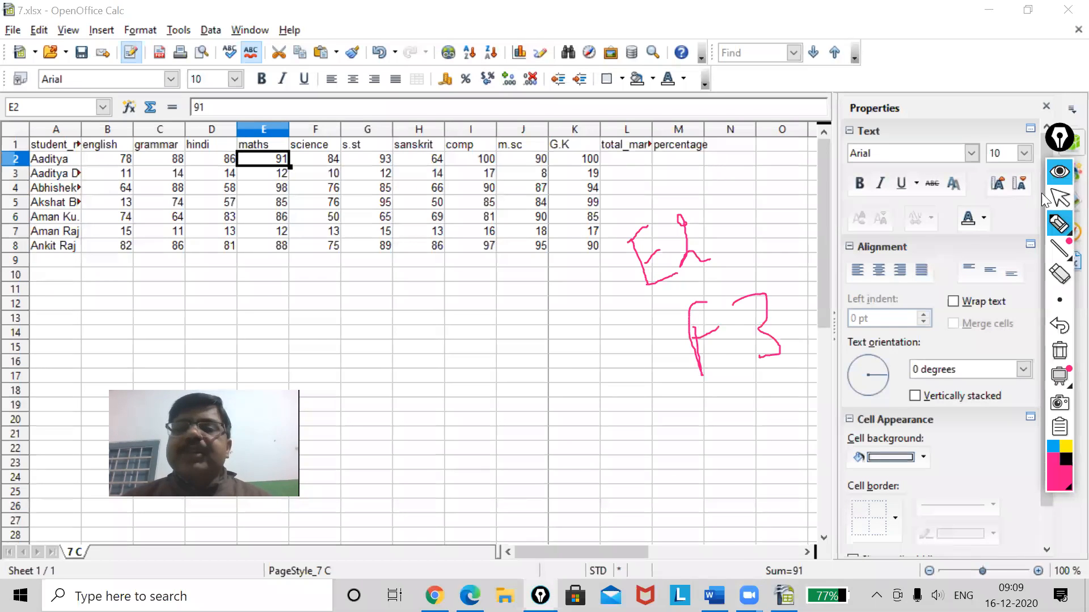
left_click(1059, 198)
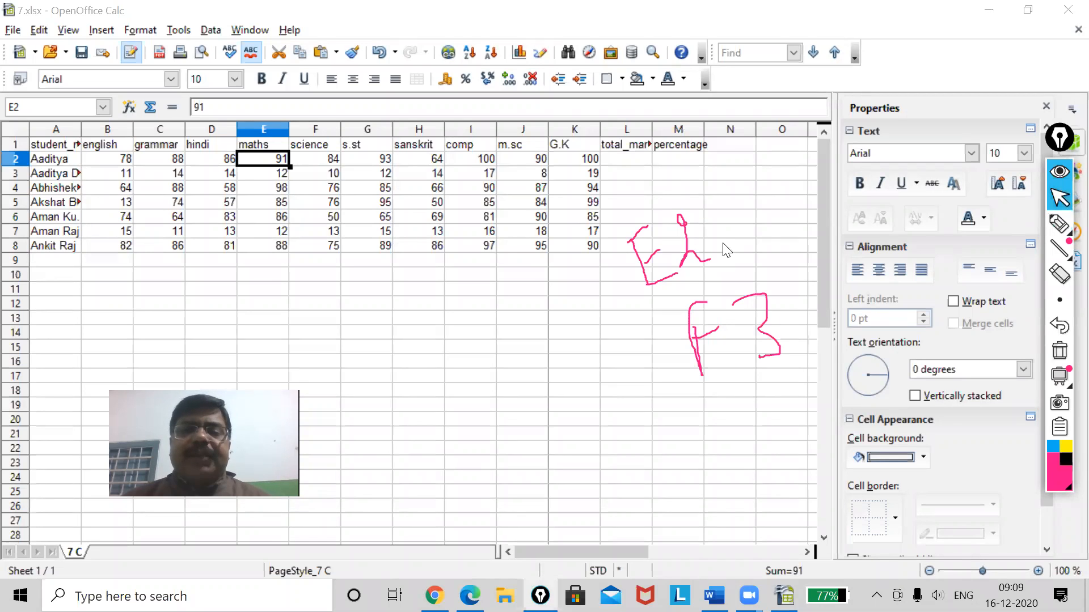
Draw a large pink freehand circle around the handwritten cell addresses E2 and F3
left_click(1059, 223)
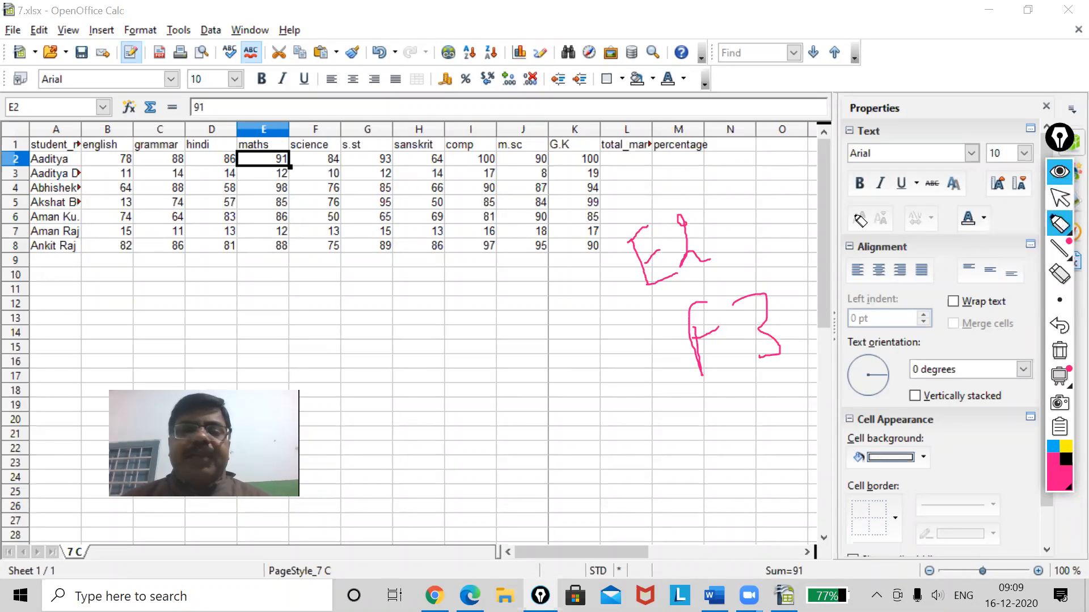
left_click_drag(770, 200, 846, 321)
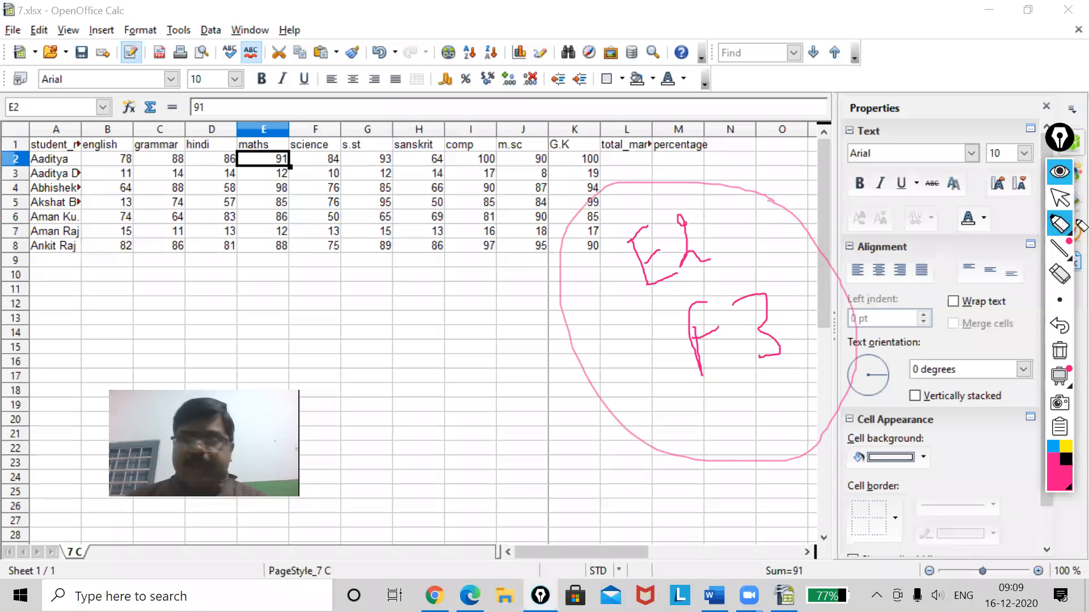
left_click(1060, 198)
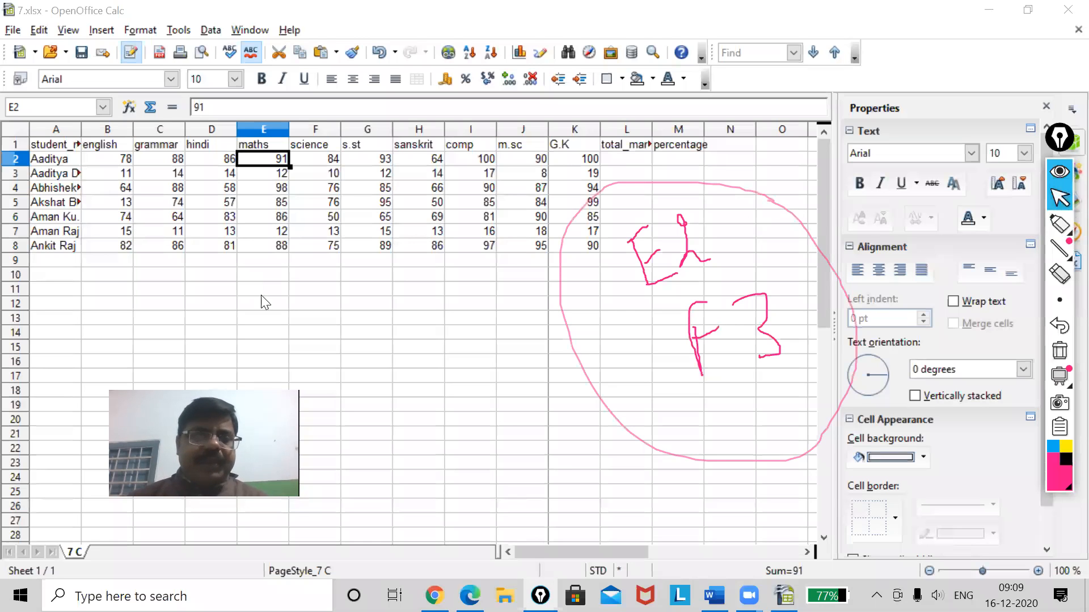
Enter the formula =e2+f3 in cell E10, below the maths marks
left_click(268, 277)
type("=e2+f3")
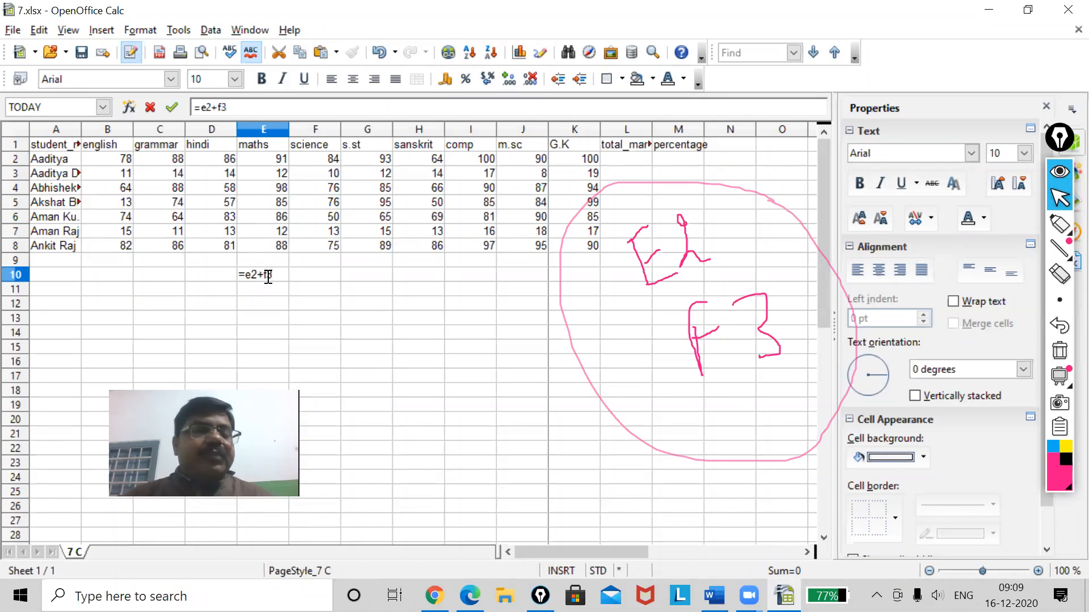
key("Return")
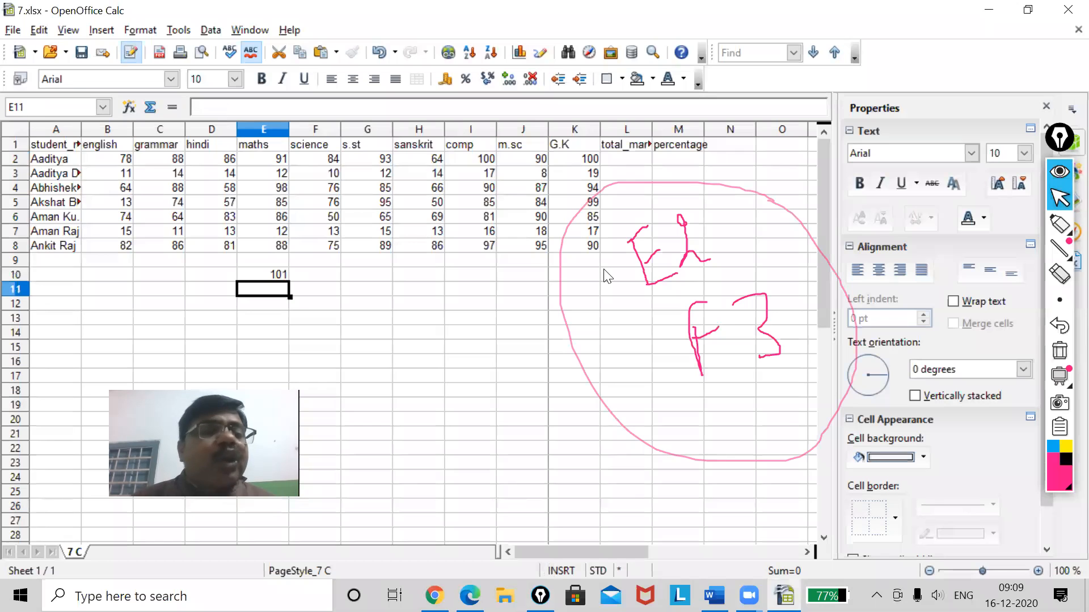
Copy the formula from cell E10 into the neighbouring cell F10
left_click(270, 278)
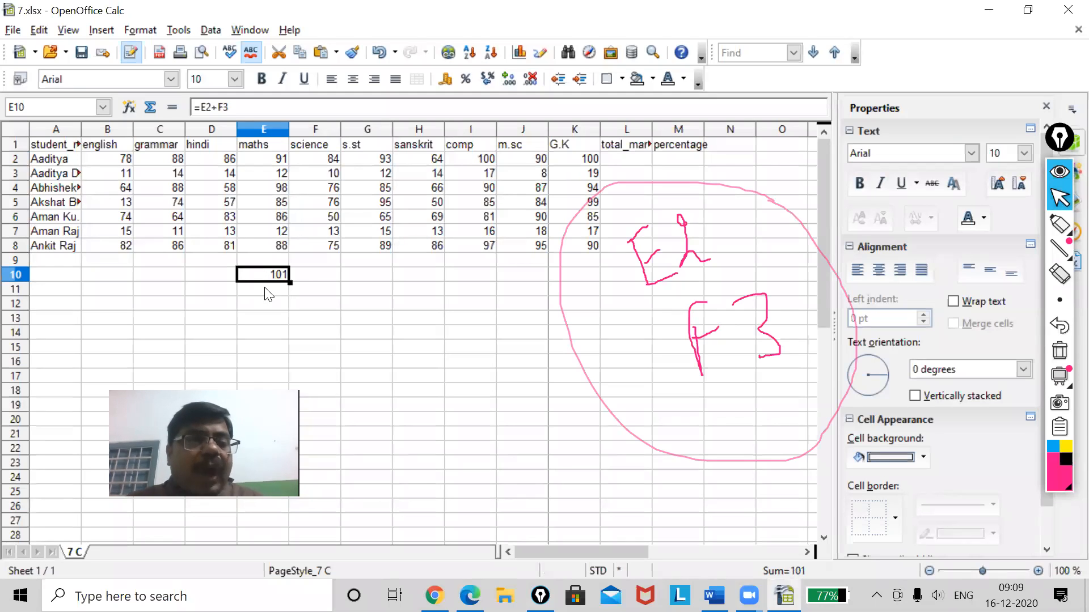
left_click(313, 278)
key("ctrl+v")
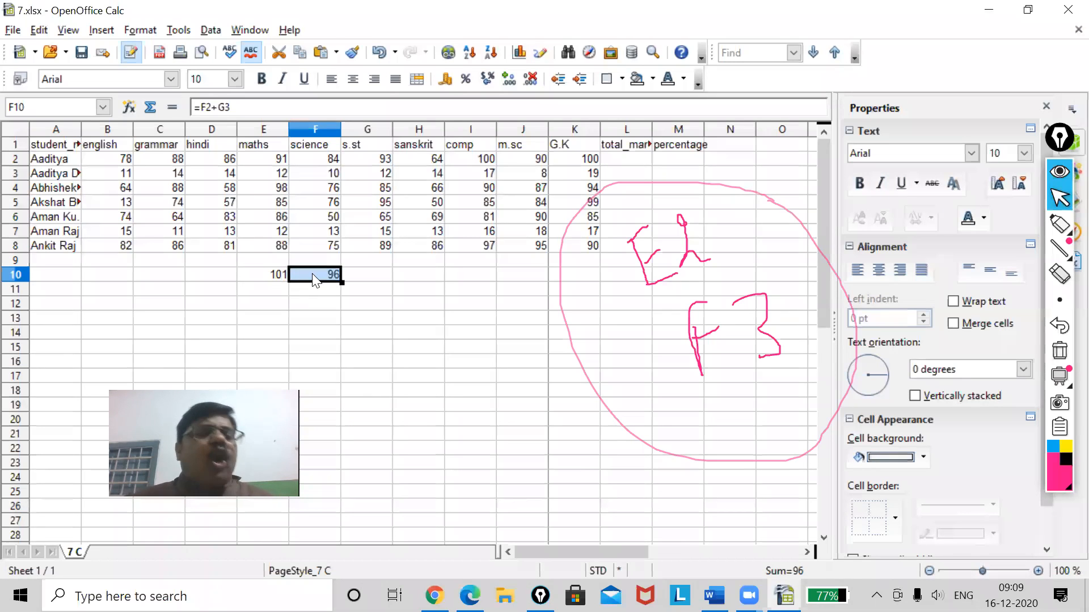
Draw a pink line along row 10 from column A to the result in E10 and tick marks above columns E and F
mouse_move(1059, 226)
left_click(996, 235)
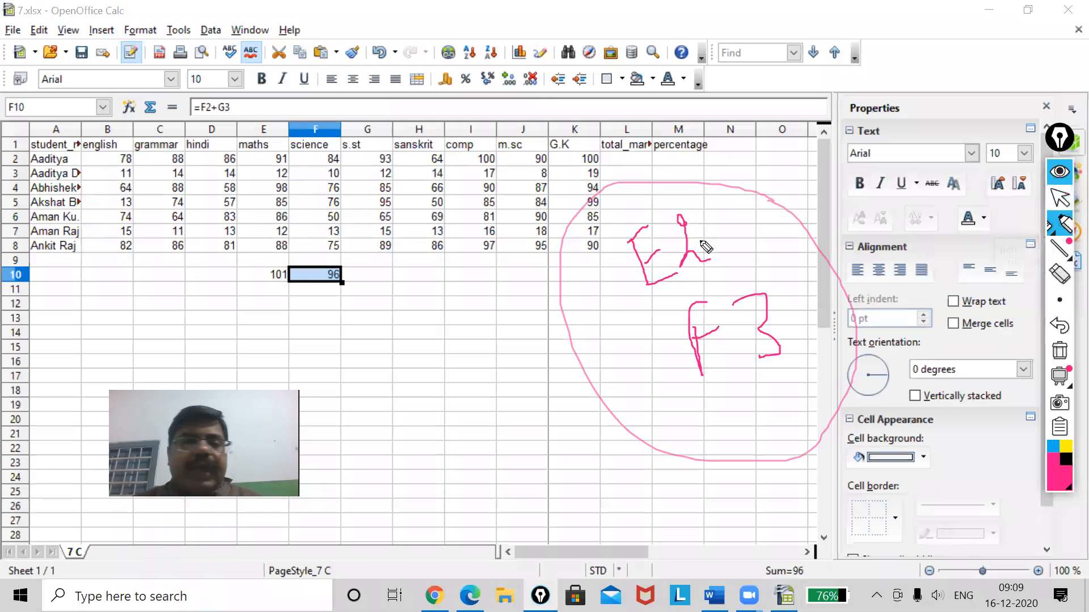
left_click_drag(72, 278, 252, 277)
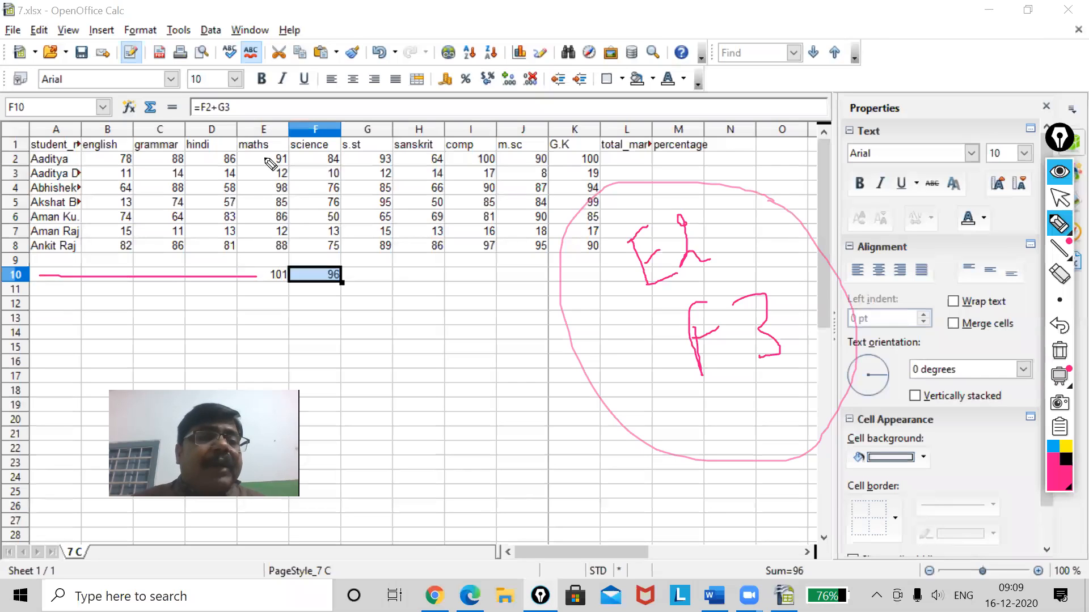
left_click_drag(258, 116, 283, 105)
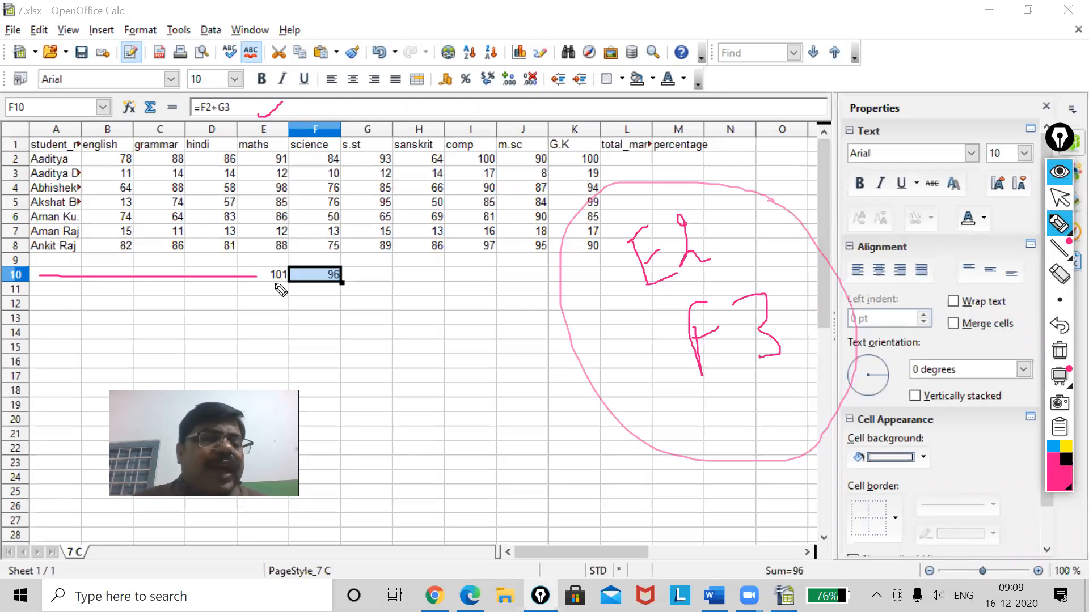
left_click_drag(317, 117, 337, 86)
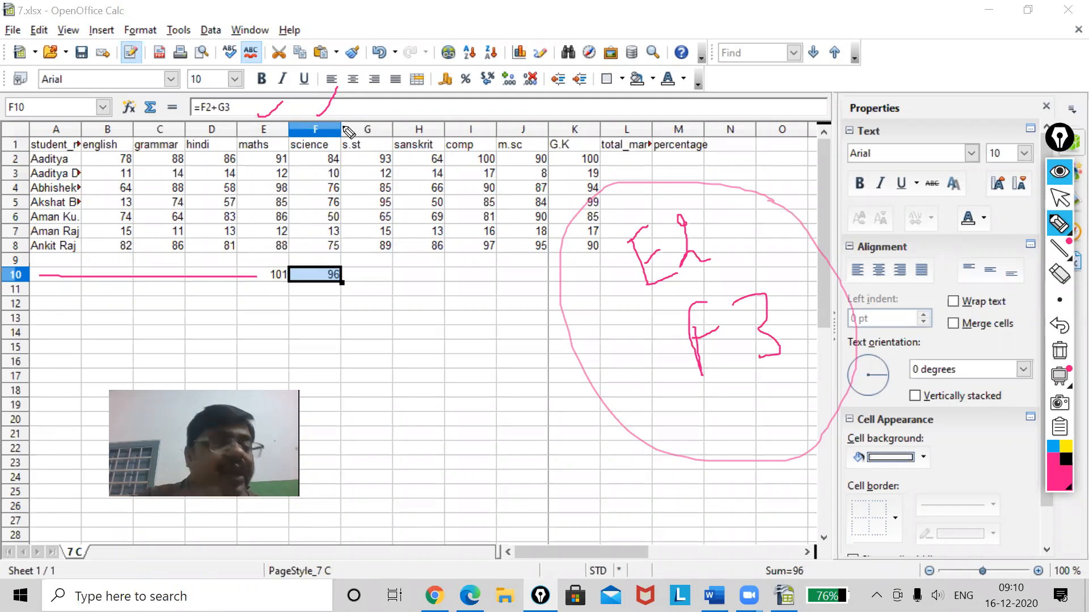
Draw pink lines leading away from the handwritten E2 and F3 and handwrite F2 and G3 beside them
mouse_move(633, 288)
left_mouse_down()
mouse_move(564, 299)
mouse_move(611, 305)
left_mouse_up()
mouse_move(474, 283)
left_mouse_down()
mouse_move(481, 331)
mouse_move(484, 281)
mouse_move(488, 301)
mouse_move(520, 281)
mouse_move(528, 309)
mouse_move(546, 309)
left_mouse_up()
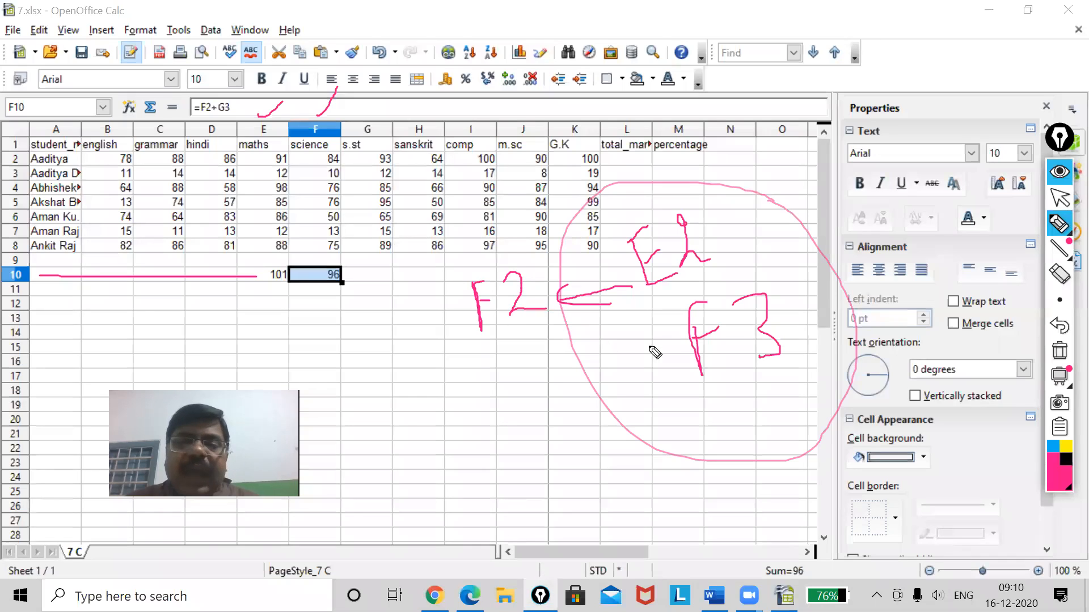
left_click_drag(675, 350, 575, 375)
mouse_move(483, 373)
left_mouse_down()
mouse_move(465, 397)
mouse_move(503, 420)
left_mouse_up()
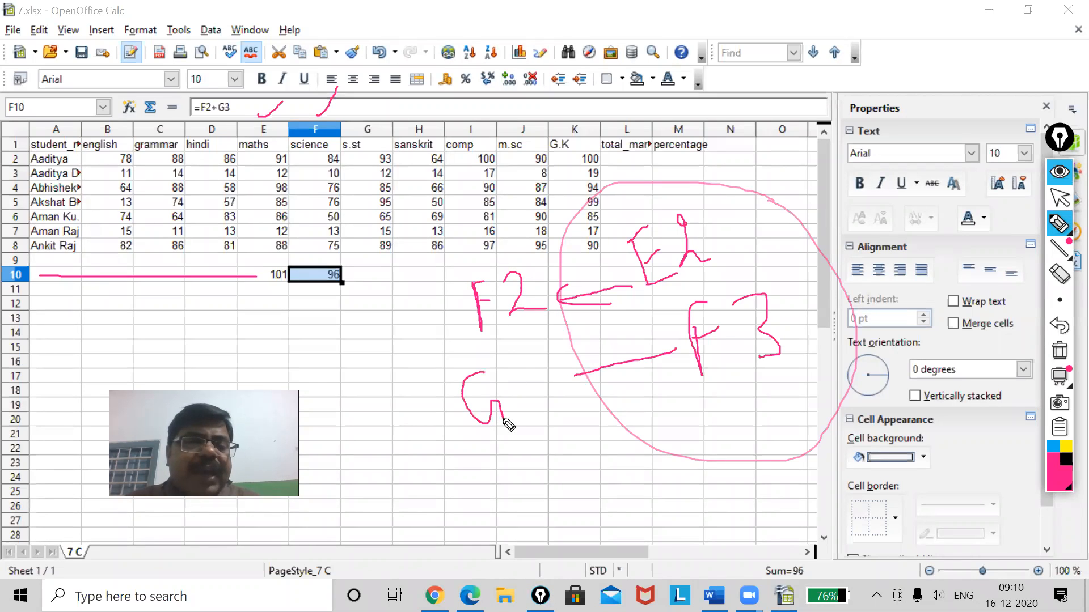
left_click_drag(512, 375, 517, 412)
Connect cell F10 to a bracket around the handwritten F2 and G3 with a pink line, and underline both addresses
mouse_move(323, 282)
left_mouse_down()
mouse_move(337, 328)
mouse_move(413, 339)
mouse_move(425, 329)
left_mouse_up()
mouse_move(449, 292)
left_mouse_down()
mouse_move(450, 348)
mouse_move(476, 415)
left_mouse_up()
left_click_drag(480, 343, 554, 326)
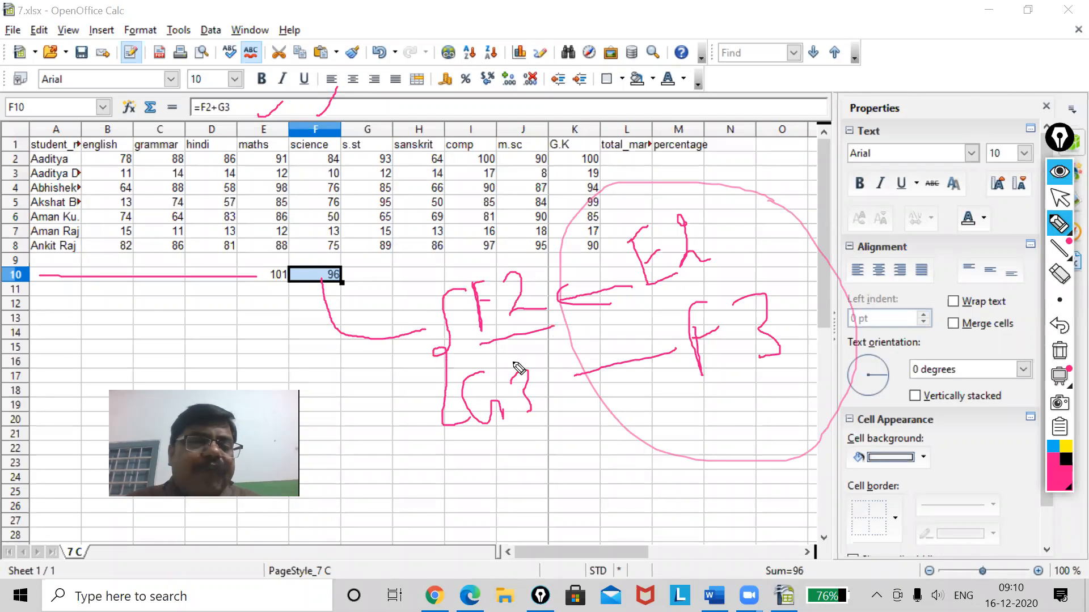
left_click_drag(477, 431, 556, 420)
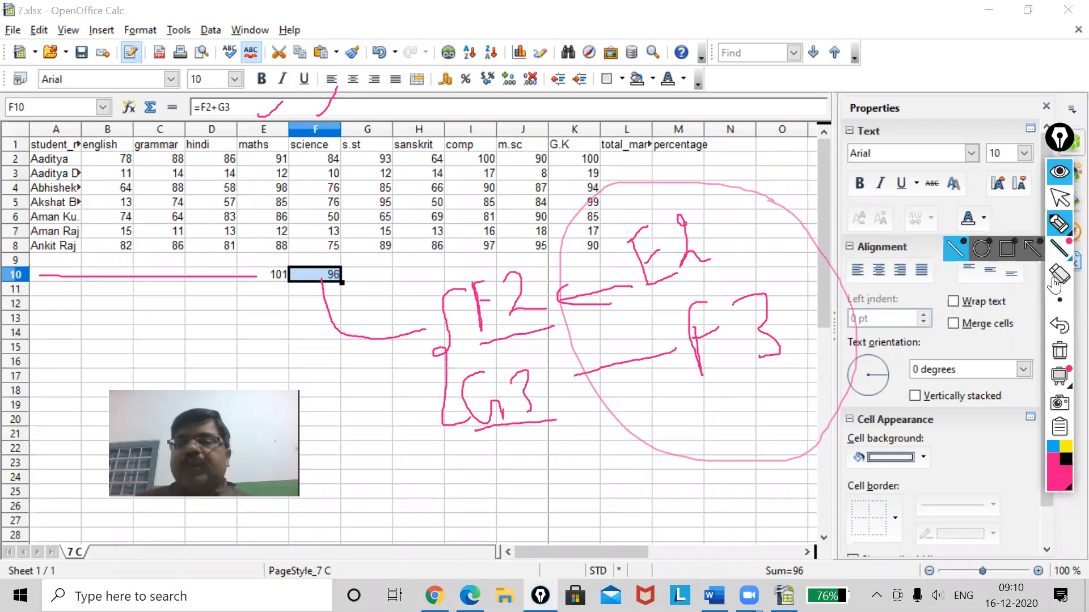
left_click(1060, 197)
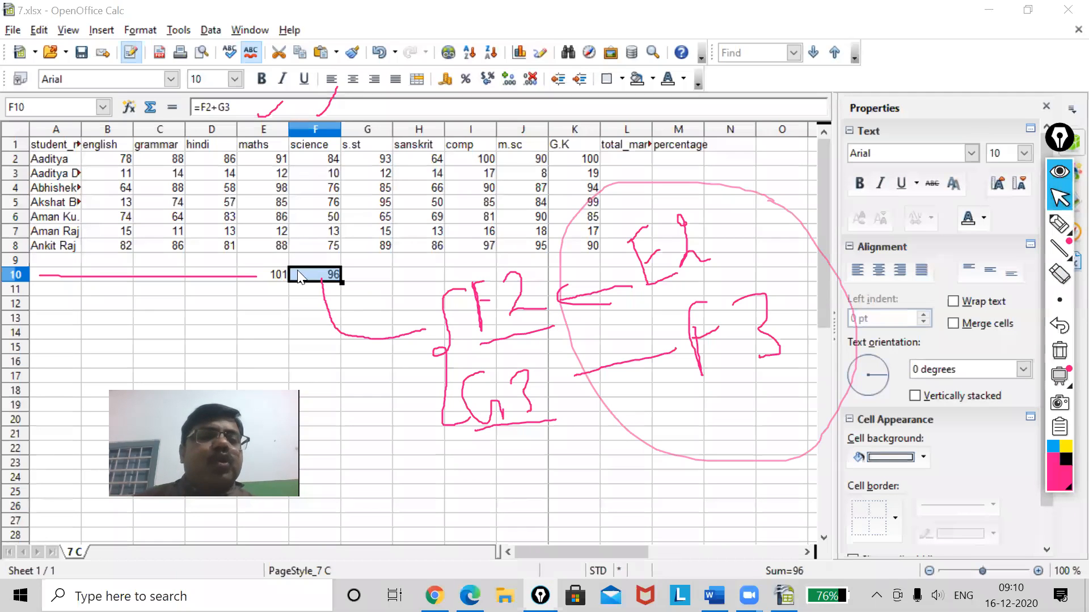
Select cell F10 and draw a pink circle around its formula =F2+G3 in the formula bar
left_click(303, 291)
left_click(313, 275)
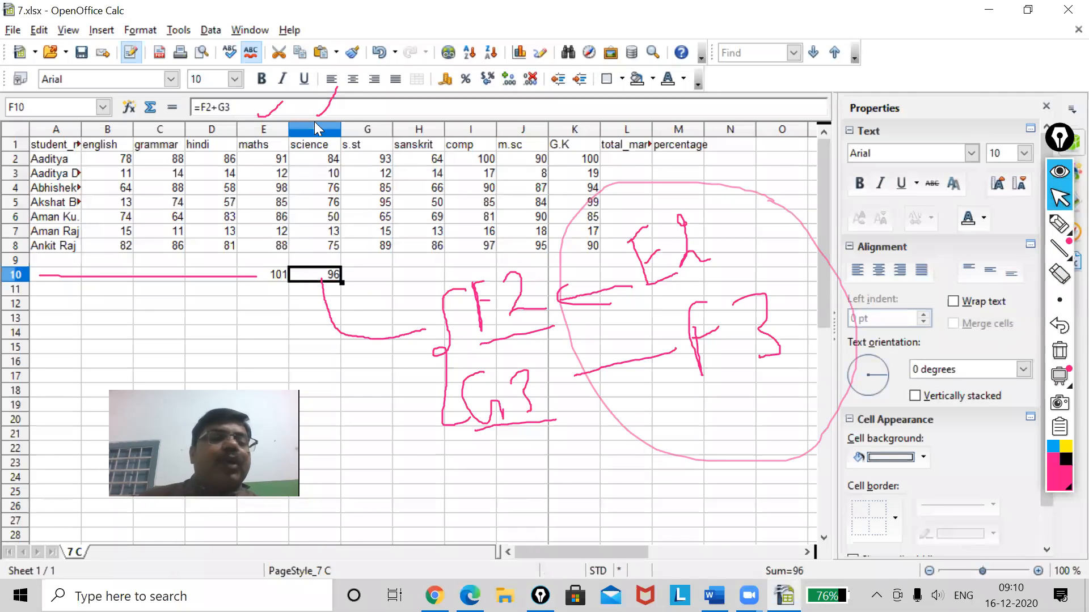
left_click(1060, 225)
mouse_move(250, 97)
left_mouse_down()
mouse_move(162, 105)
mouse_move(266, 123)
mouse_move(271, 97)
left_mouse_up()
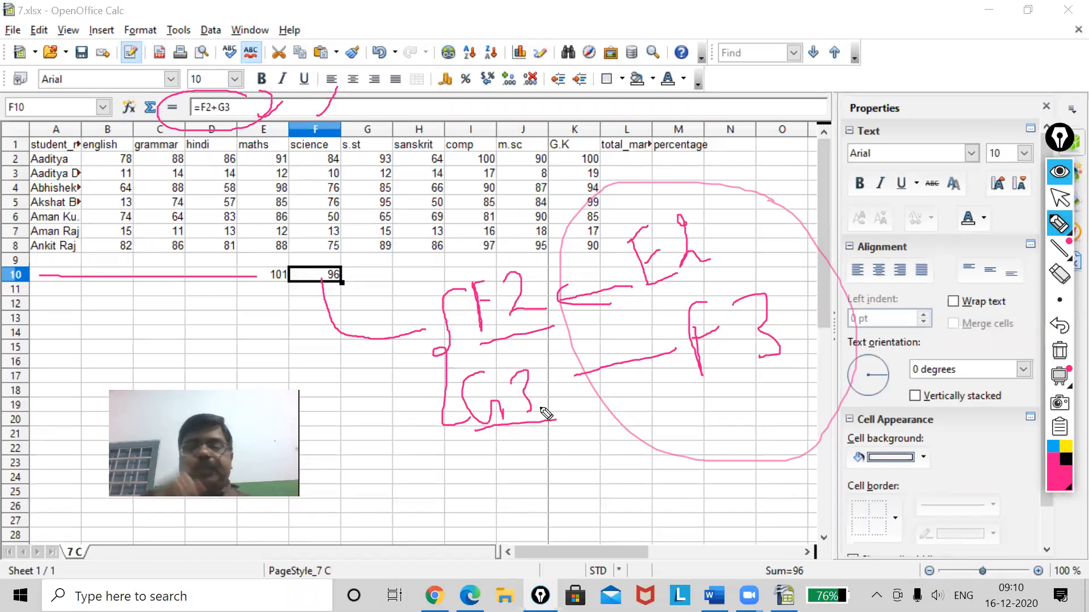
Erase the handwritten F2 and G3 together with their underlines, bracket and connecting line to F10
left_click(1061, 276)
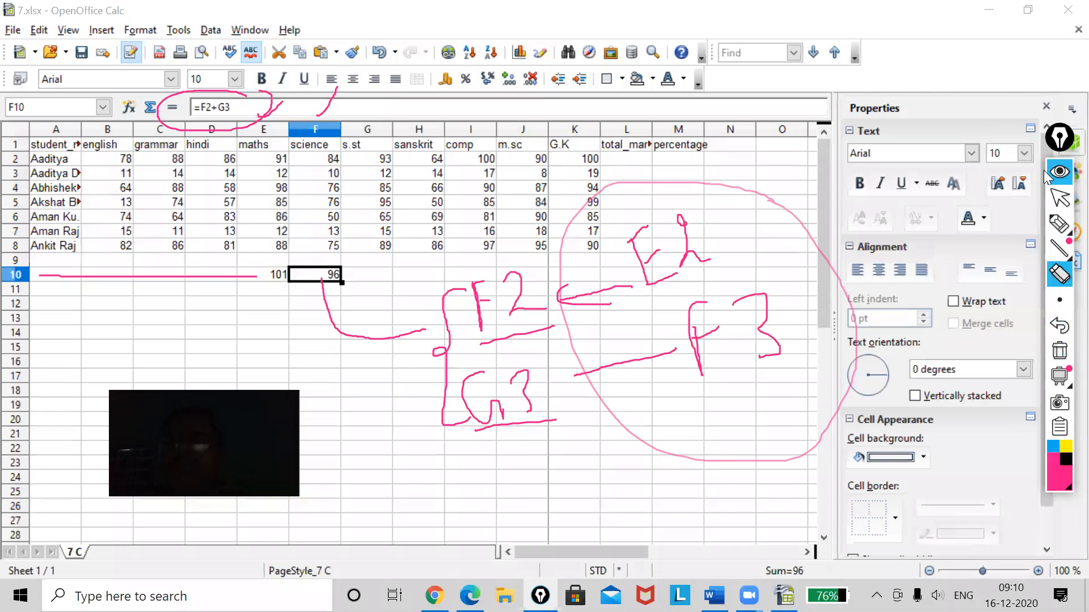
left_click(1060, 197)
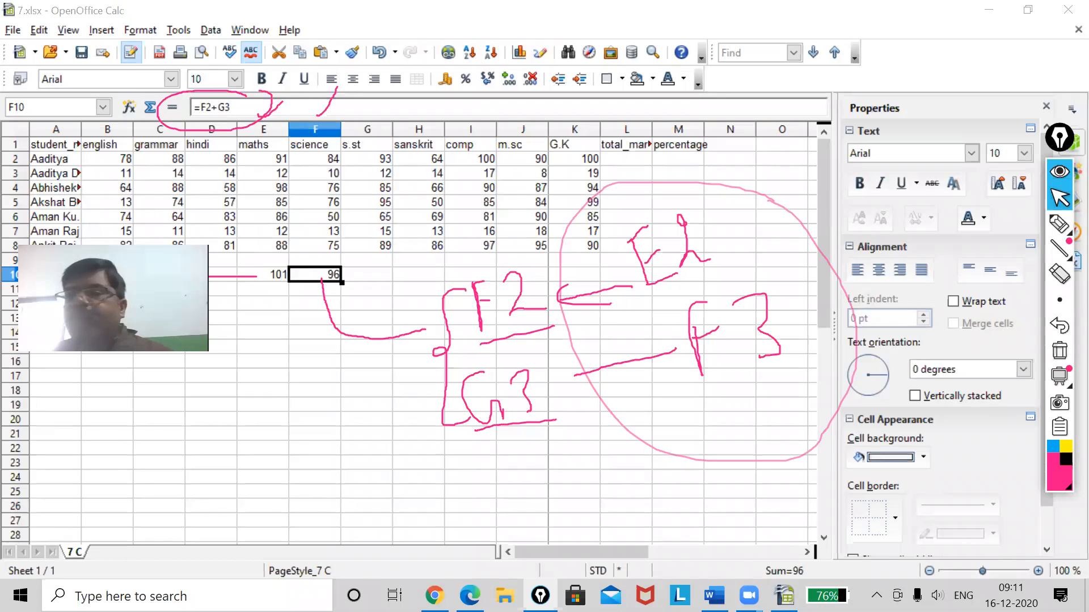
left_click(1059, 274)
left_click(494, 299)
mouse_move(494, 298)
left_mouse_down()
mouse_move(526, 300)
mouse_move(532, 402)
mouse_move(500, 417)
mouse_move(513, 428)
mouse_move(451, 412)
mouse_move(435, 349)
left_mouse_up()
left_click(409, 339)
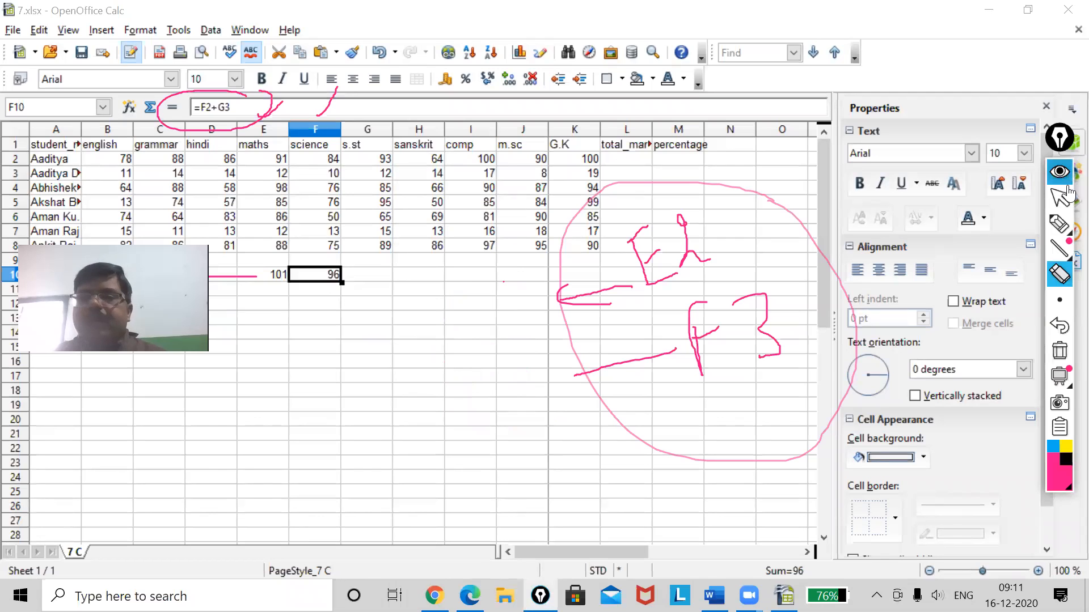
left_click(1064, 179)
left_click(1059, 173)
mouse_move(1060, 224)
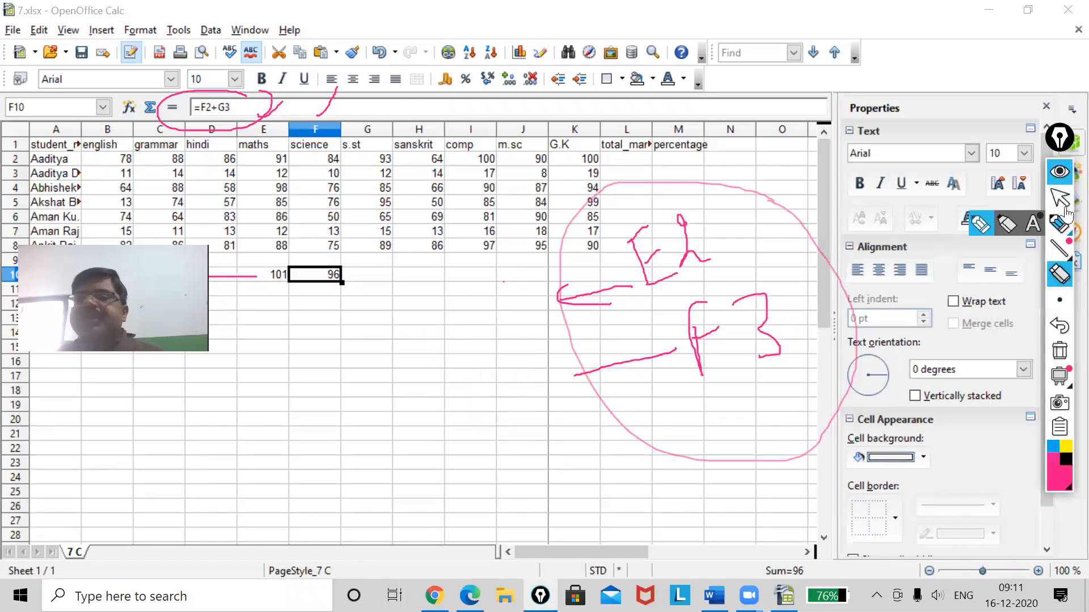
left_click(1059, 197)
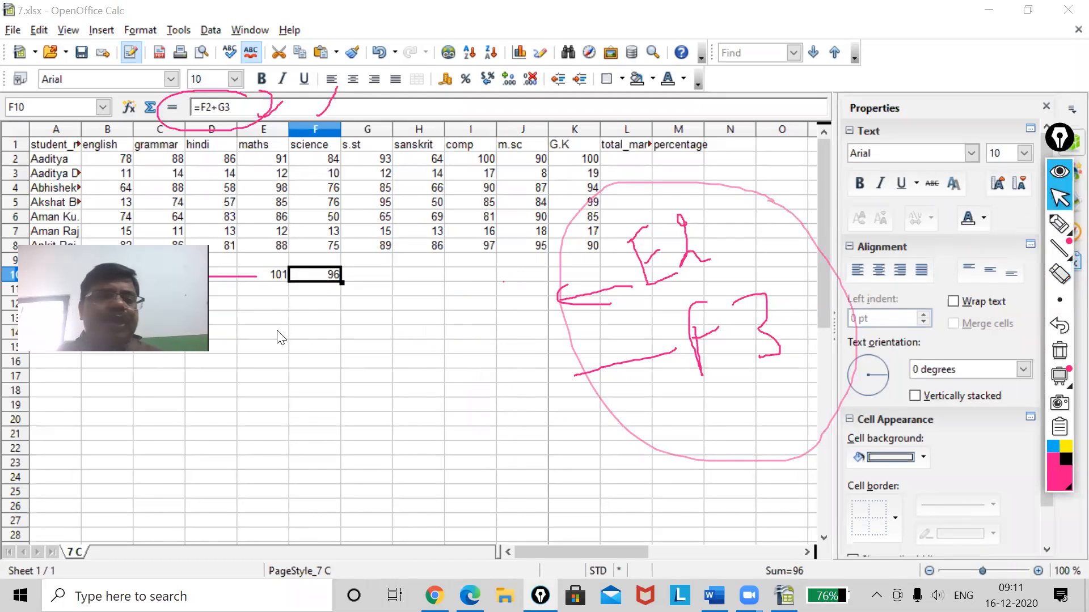
Copy the formula from cell E10 into the cell below it, E11
left_click(276, 276)
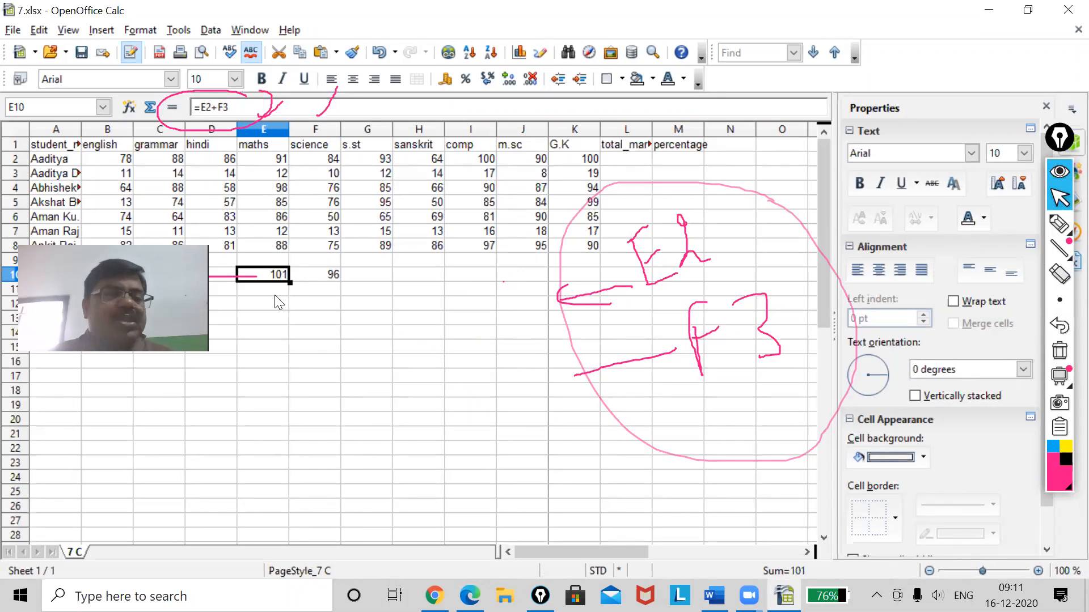
left_click(277, 295)
type("=E3+F4")
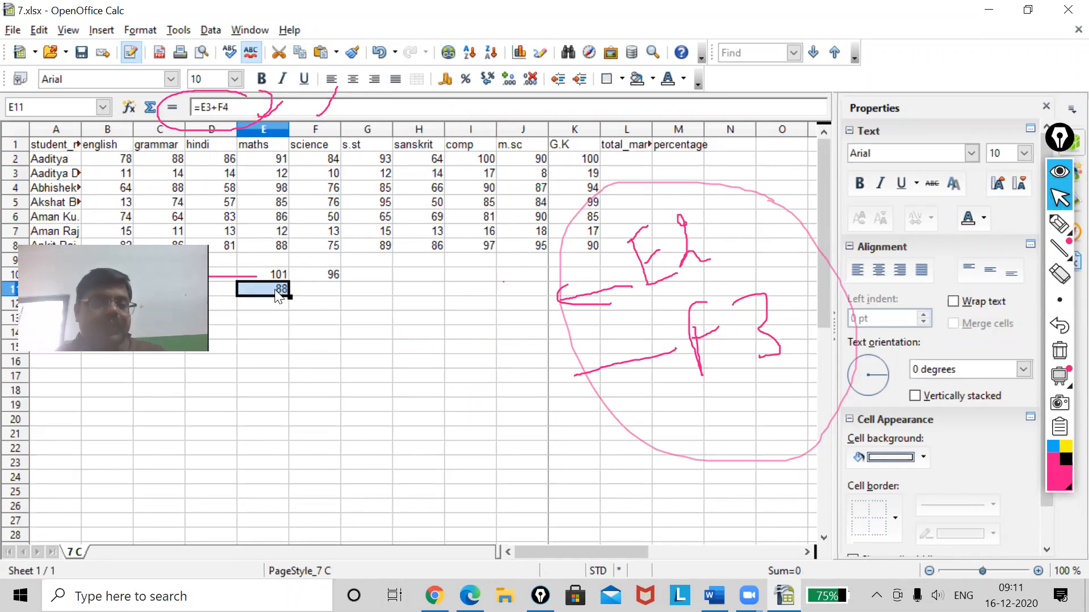
Select E10, draw a pink arrow down column E, tick E10, circle E11 and add small strokes beside it
left_click(286, 278)
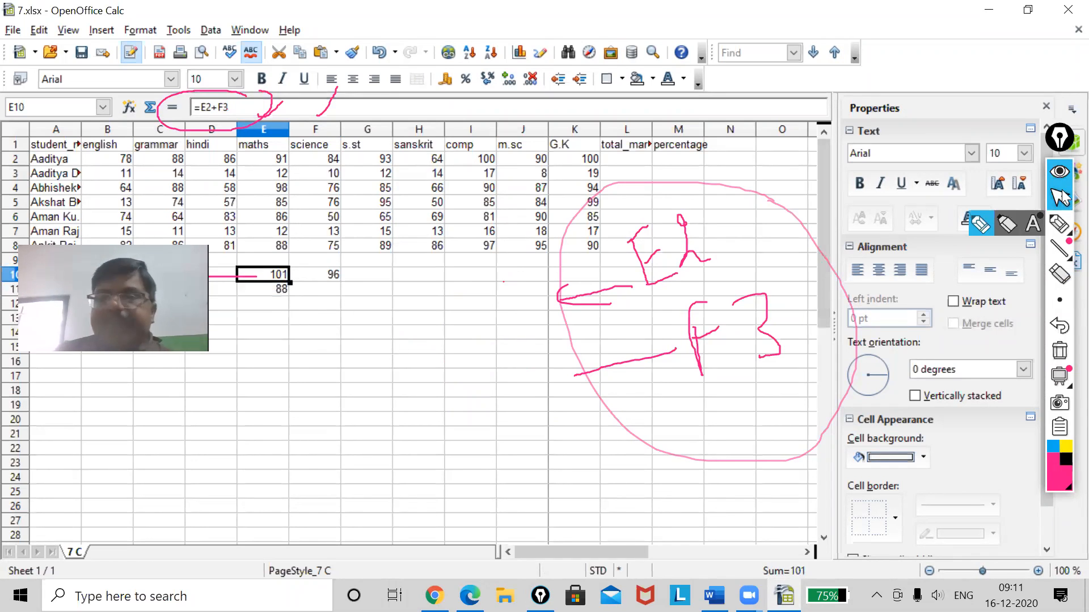
left_click(1059, 224)
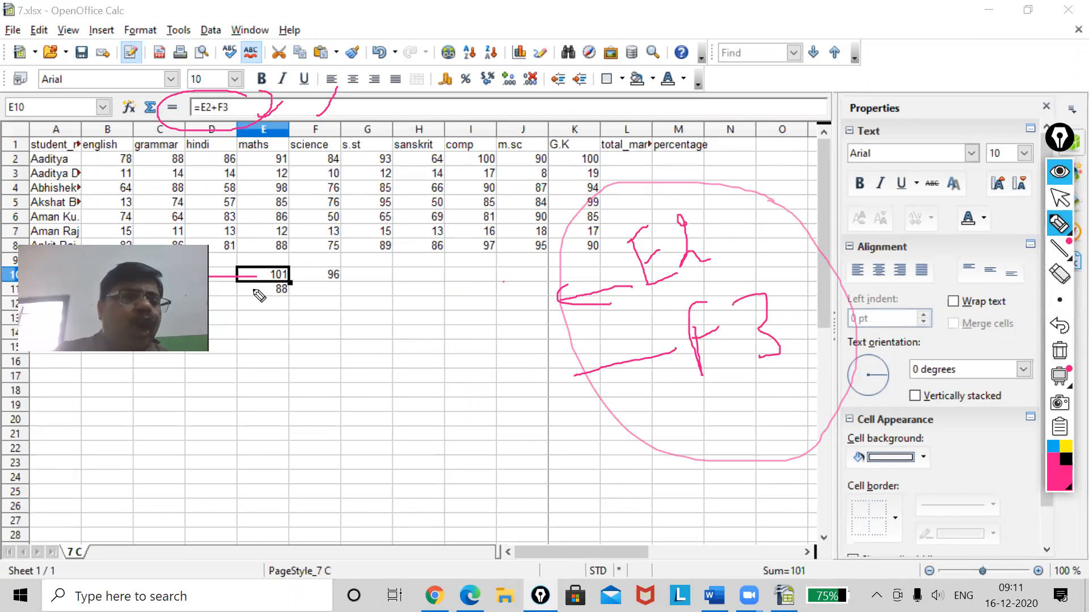
mouse_move(282, 88)
left_mouse_down()
mouse_move(271, 250)
mouse_move(297, 227)
left_mouse_up()
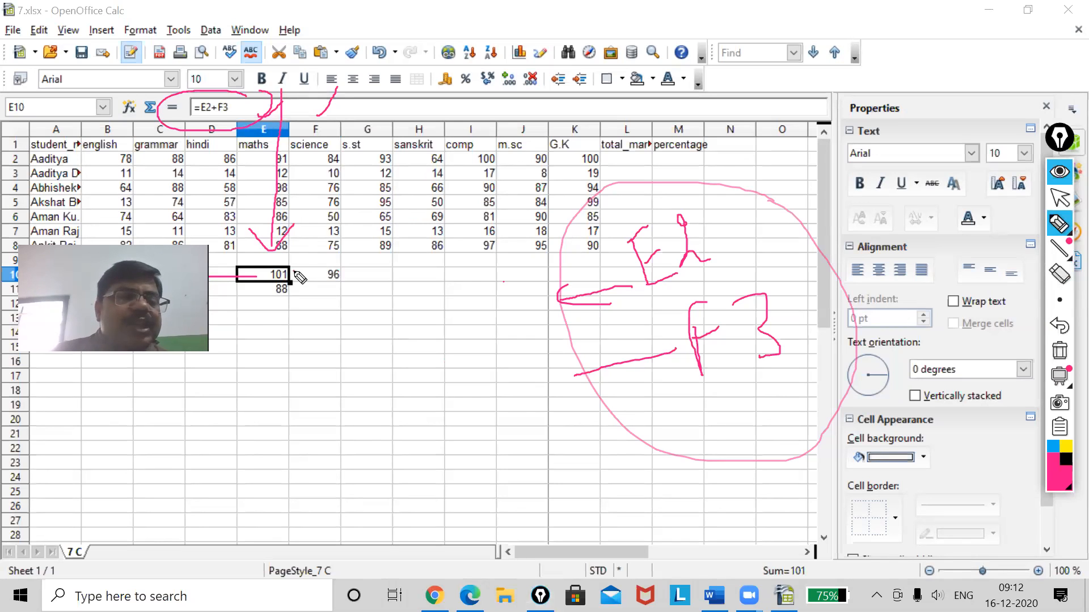
left_click_drag(302, 273, 328, 256)
mouse_move(270, 297)
left_mouse_down()
mouse_move(295, 293)
mouse_move(274, 284)
left_mouse_up()
left_click_drag(292, 296, 321, 295)
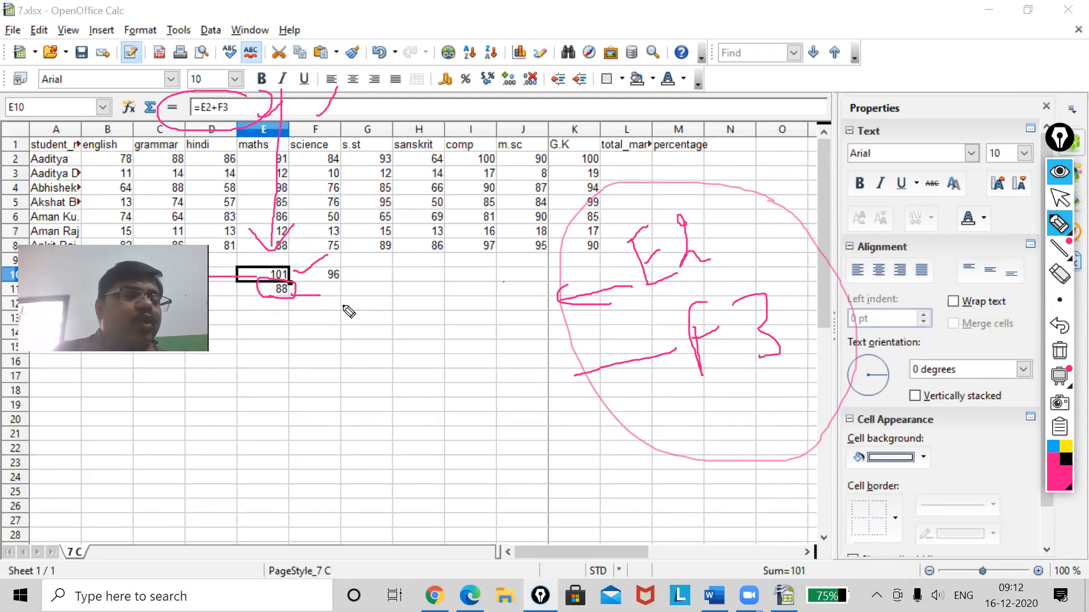
mouse_move(347, 287)
left_mouse_down()
mouse_move(347, 298)
mouse_move(355, 289)
left_mouse_up()
Draw a pink bracket beside the handwritten E2 and F3 with an arrow leading from it to the empty cells
left_click(580, 246)
mouse_move(580, 245)
left_mouse_down()
mouse_move(618, 423)
mouse_move(639, 409)
left_mouse_up()
mouse_move(593, 353)
left_mouse_down()
mouse_move(510, 381)
mouse_move(527, 389)
left_mouse_up()
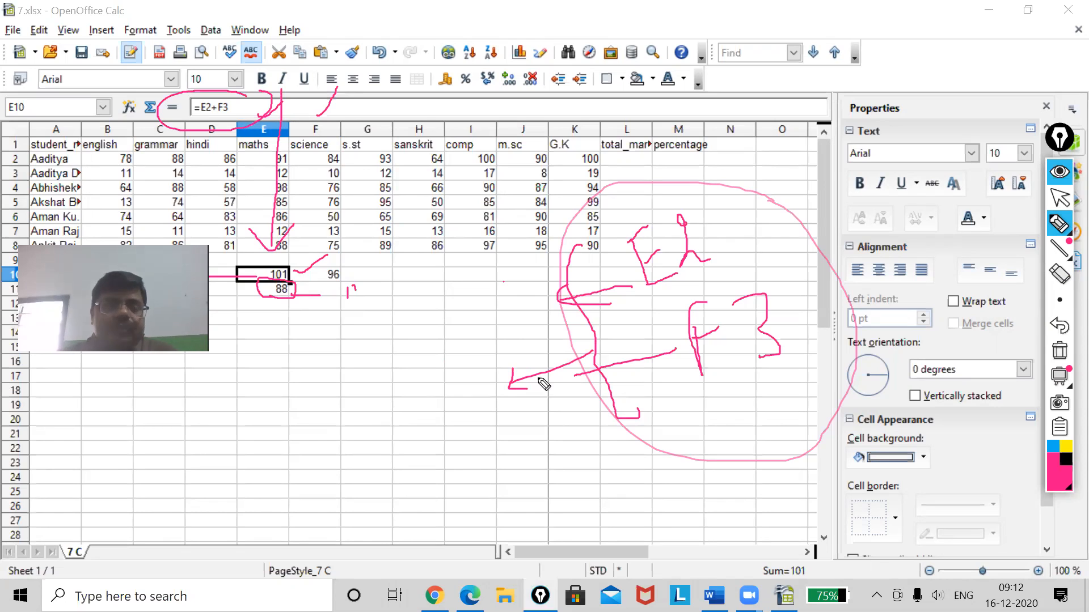
Handwrite the cell addresses E3 and F4 in pink pen over the empty cells beside the bracket's arrow
mouse_move(386, 322)
left_mouse_down()
mouse_move(391, 358)
mouse_move(404, 316)
mouse_move(426, 353)
left_mouse_up()
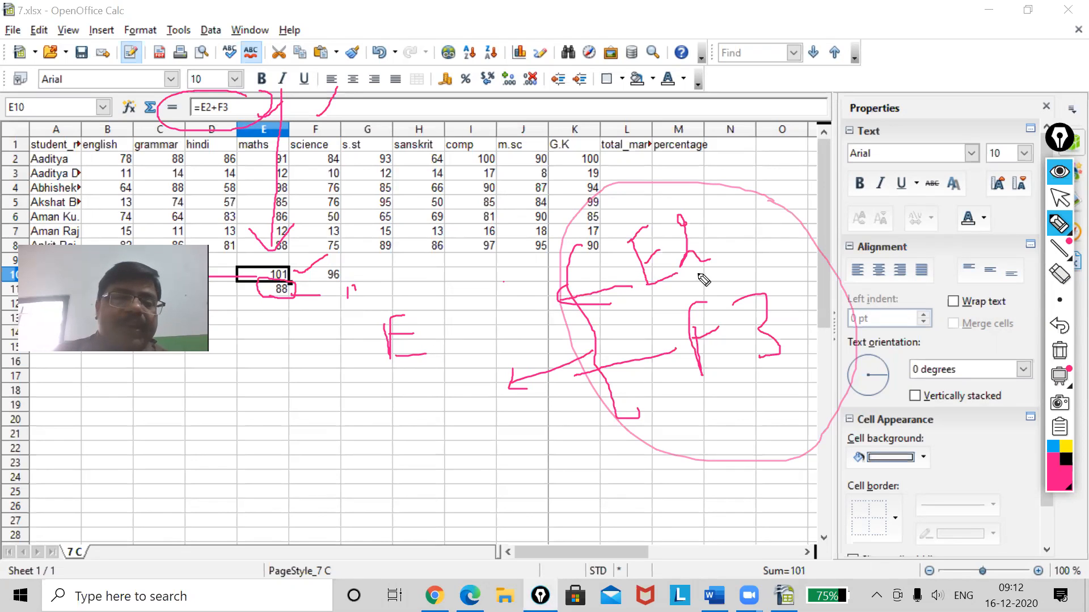
mouse_move(438, 313)
left_mouse_down()
mouse_move(468, 315)
mouse_move(444, 341)
left_mouse_up()
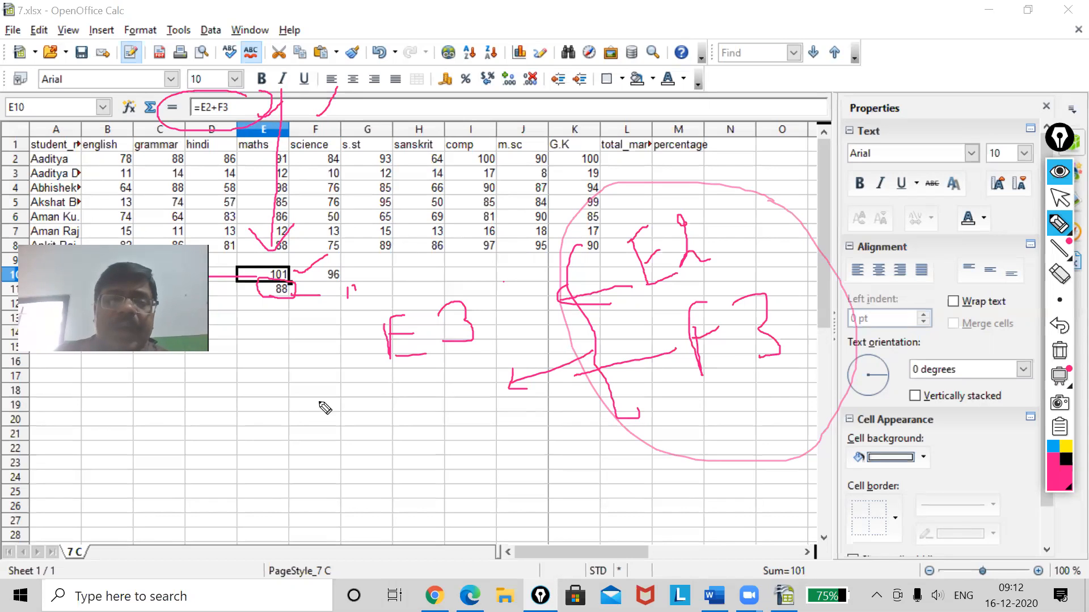
mouse_move(391, 405)
left_mouse_down()
mouse_move(399, 427)
mouse_move(419, 385)
mouse_move(420, 416)
left_mouse_up()
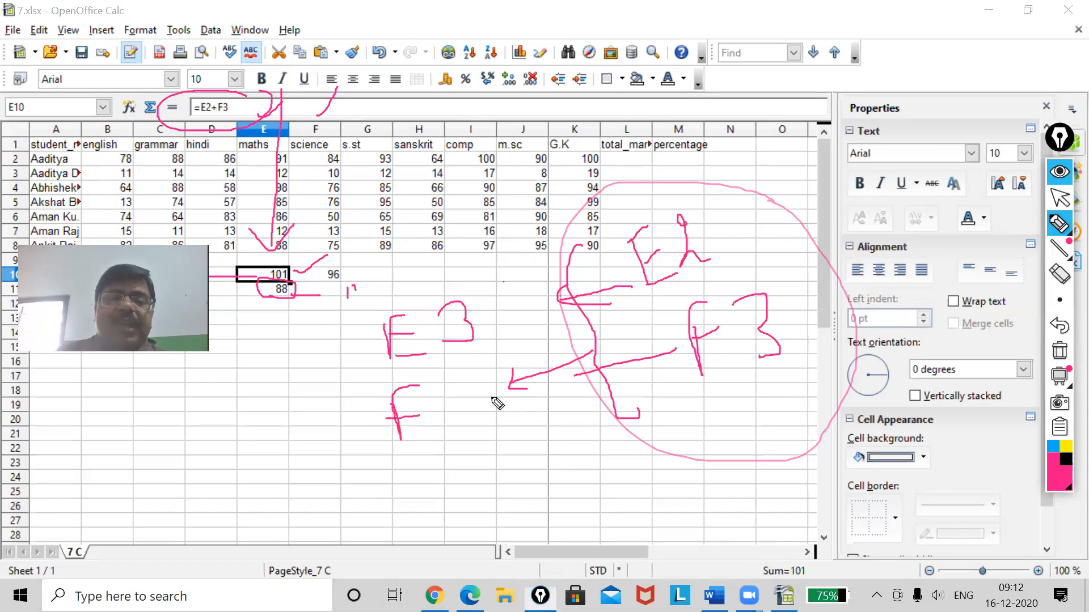
left_click_drag(442, 371, 469, 430)
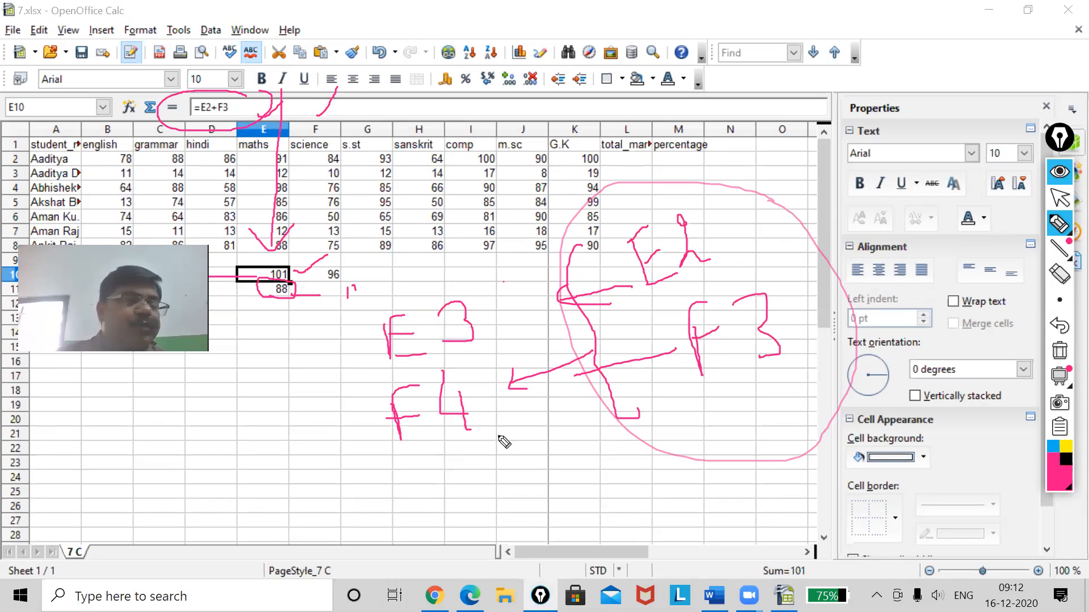
left_click(1059, 198)
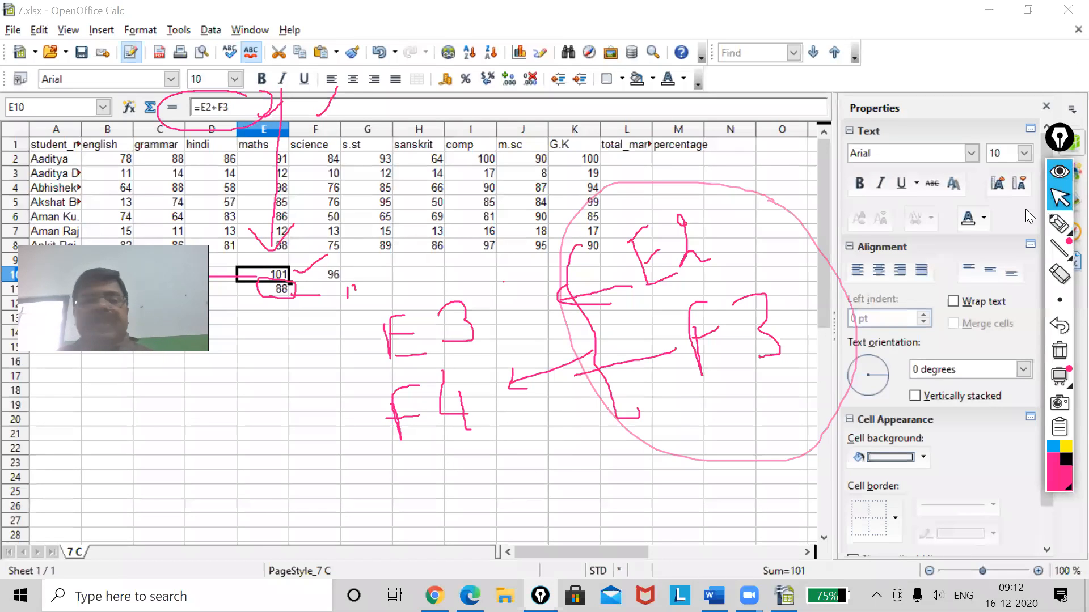
Select E11 and circle its formula =E3+F4, cell F10 and cell E11 with the pink pen
left_click(277, 298)
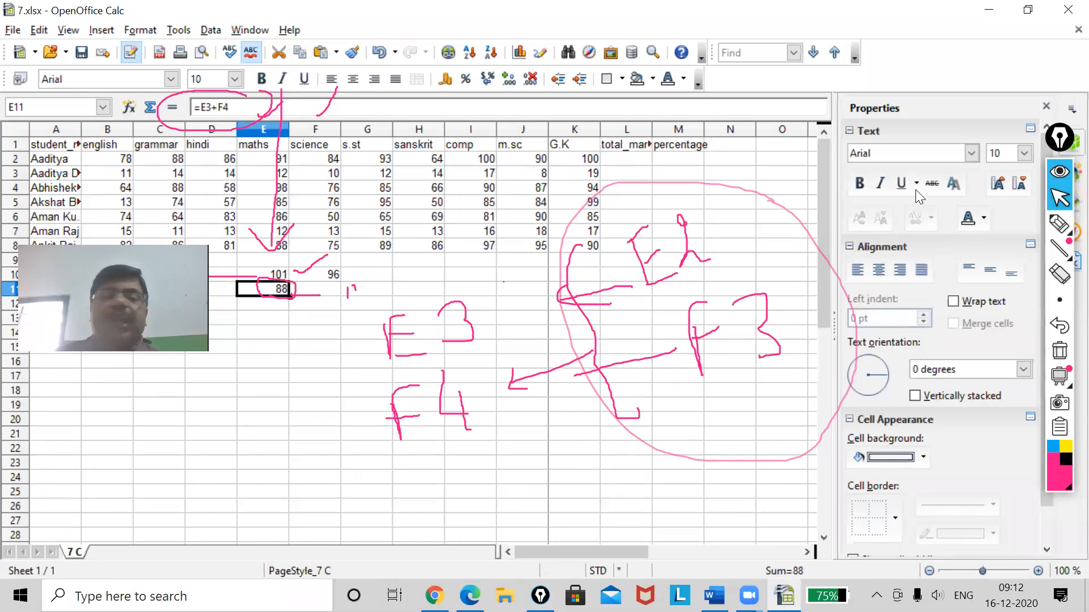
mouse_move(1055, 227)
left_click(981, 224)
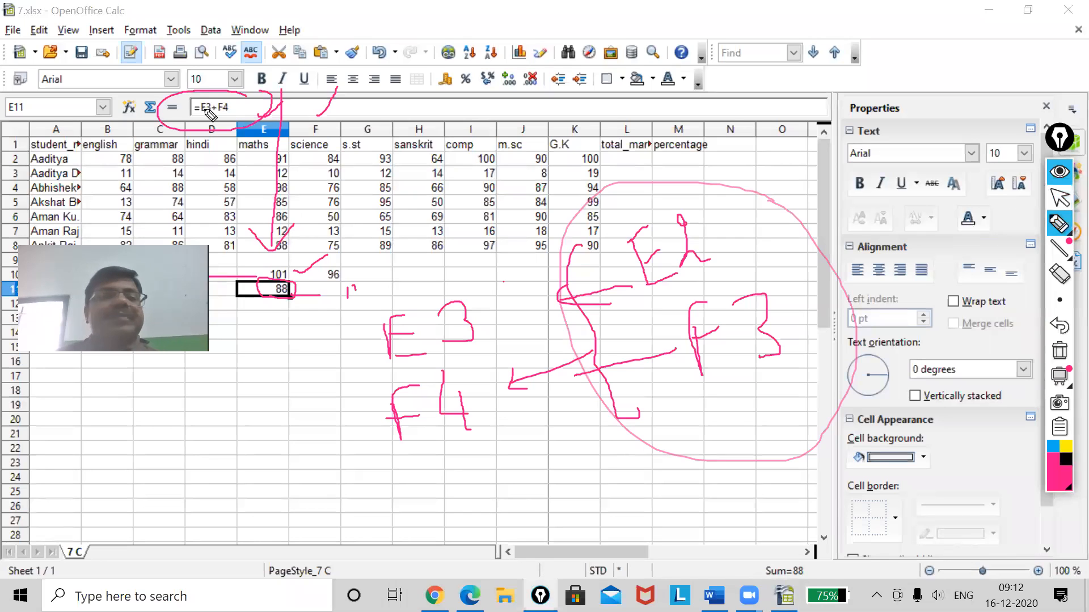
mouse_move(177, 125)
left_mouse_down()
mouse_move(273, 108)
mouse_move(246, 91)
left_mouse_up()
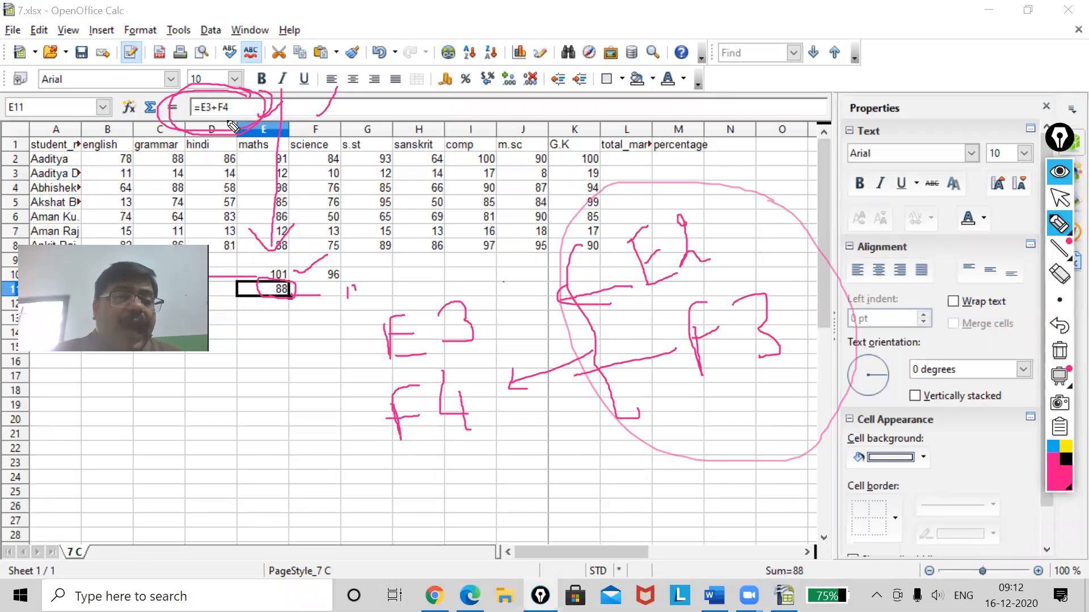
mouse_move(311, 265)
left_mouse_down()
mouse_move(334, 295)
mouse_move(347, 260)
mouse_move(304, 254)
left_mouse_up()
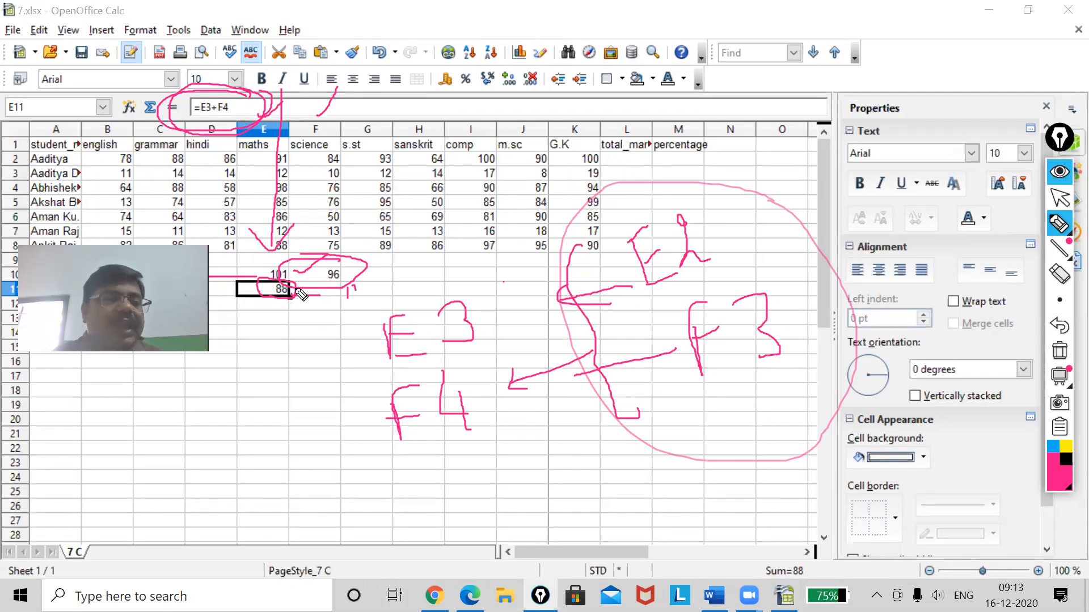
mouse_move(237, 279)
left_mouse_down()
mouse_move(216, 297)
mouse_move(315, 292)
mouse_move(282, 288)
left_mouse_up()
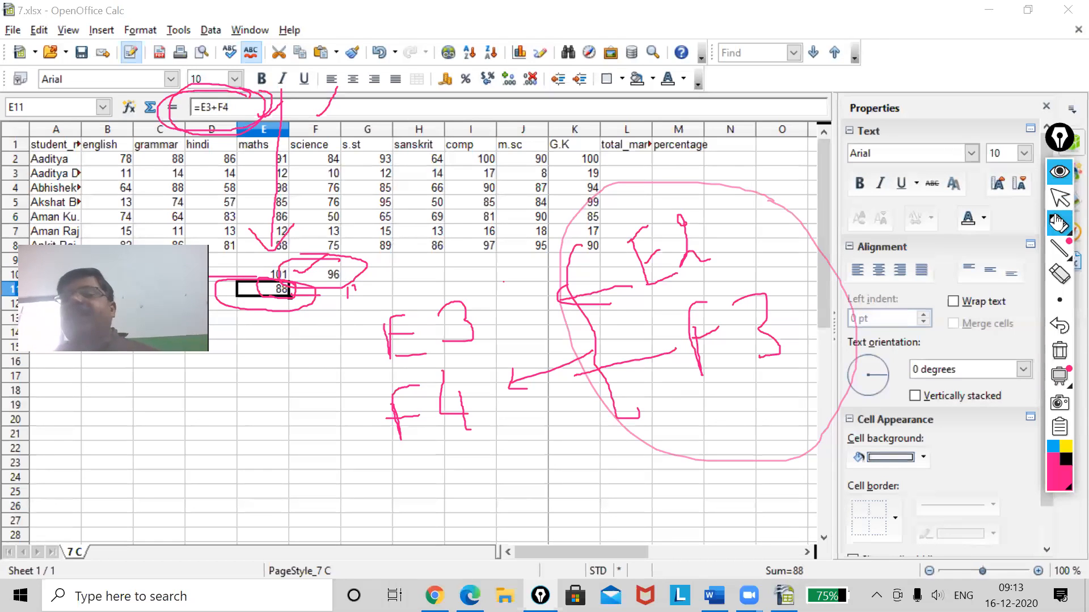
Clear all pen annotations from the sheet and switch to the cell reference notes in Word
left_click(1061, 350)
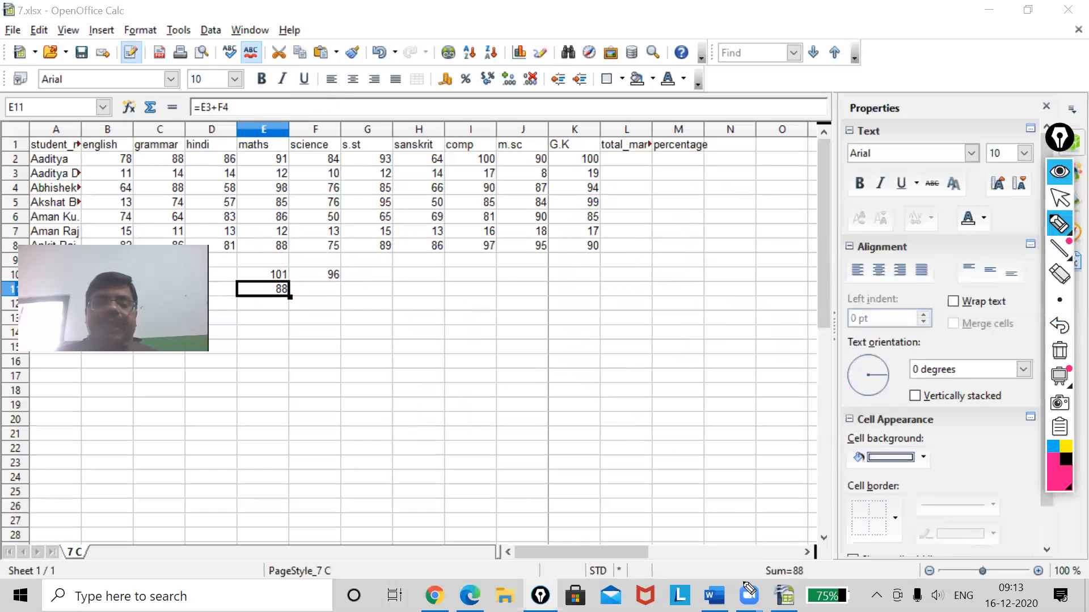
left_click(1059, 197)
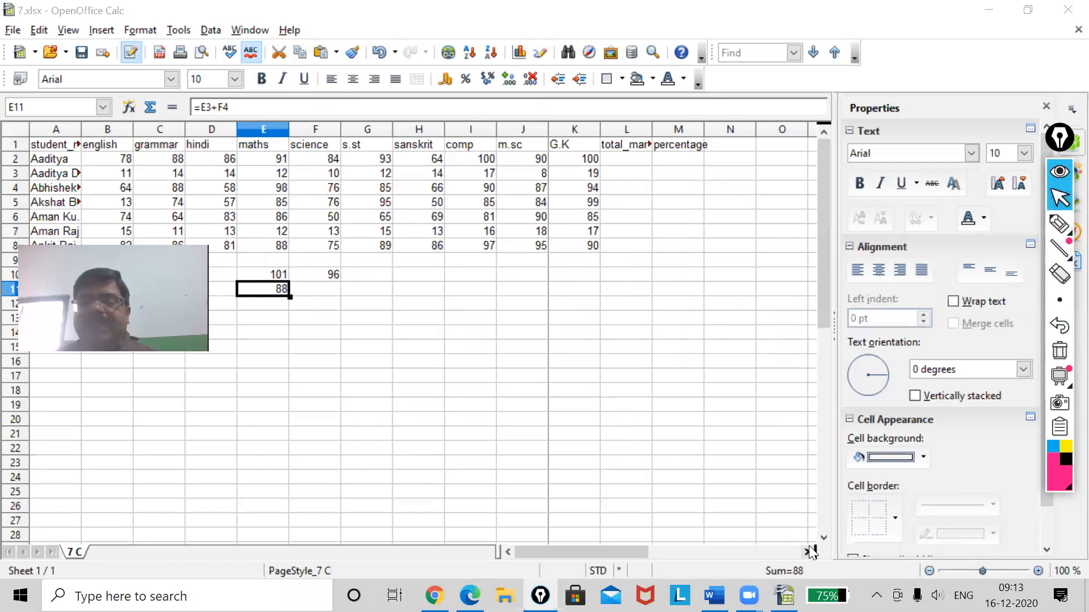
left_click(714, 595)
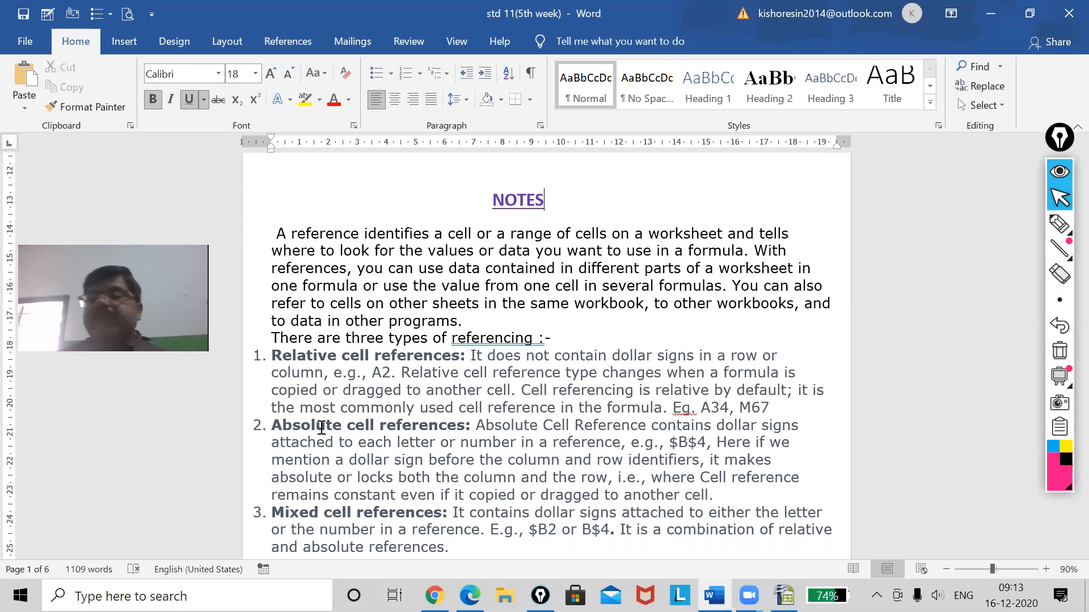
Underline the absolute cell reference definition in pink pen and circle its example $B$4
left_click(1059, 224)
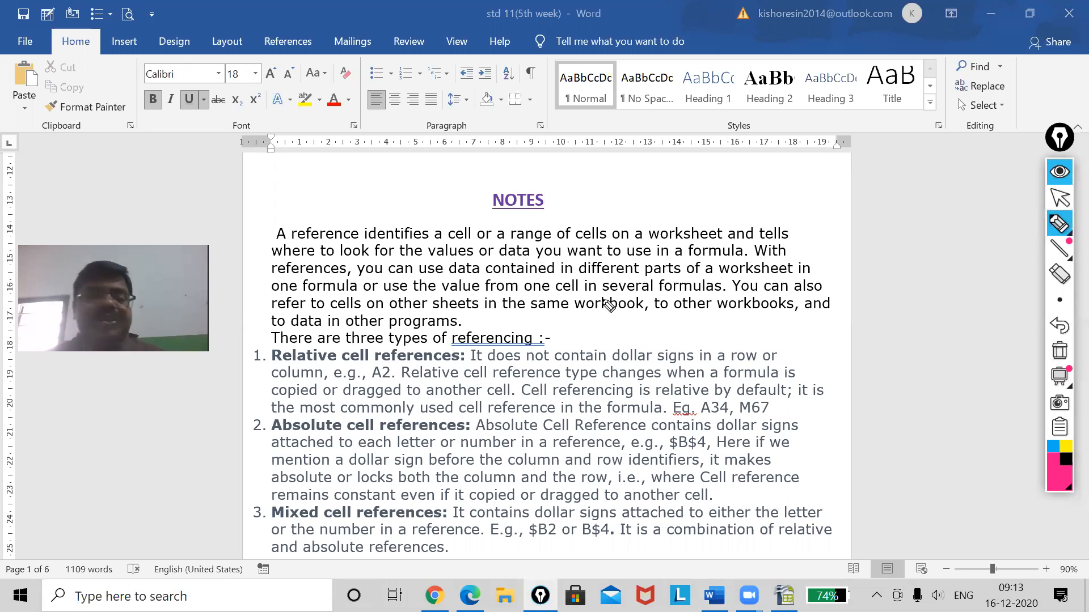
left_click_drag(506, 435, 812, 435)
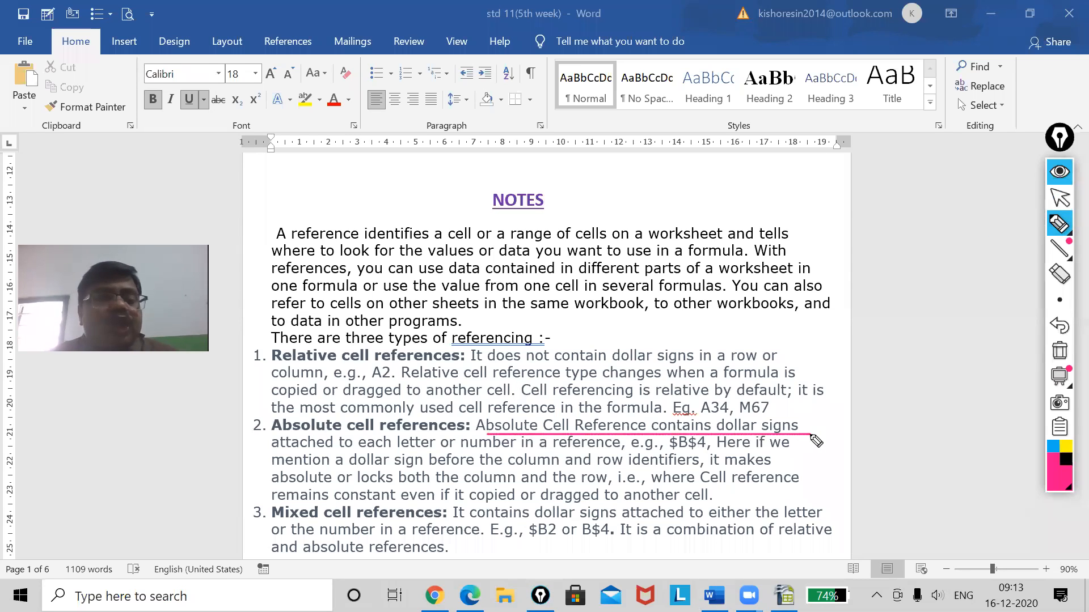
mouse_move(279, 452)
left_mouse_down()
mouse_move(610, 459)
mouse_move(732, 448)
mouse_move(712, 430)
mouse_move(662, 434)
mouse_move(656, 448)
left_mouse_up()
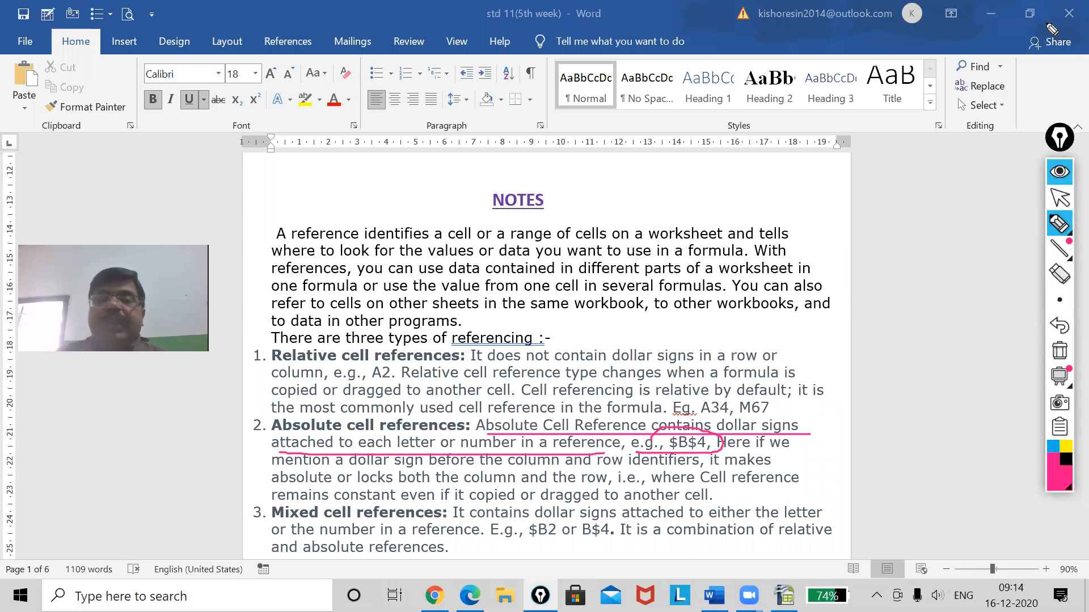
left_click(1059, 197)
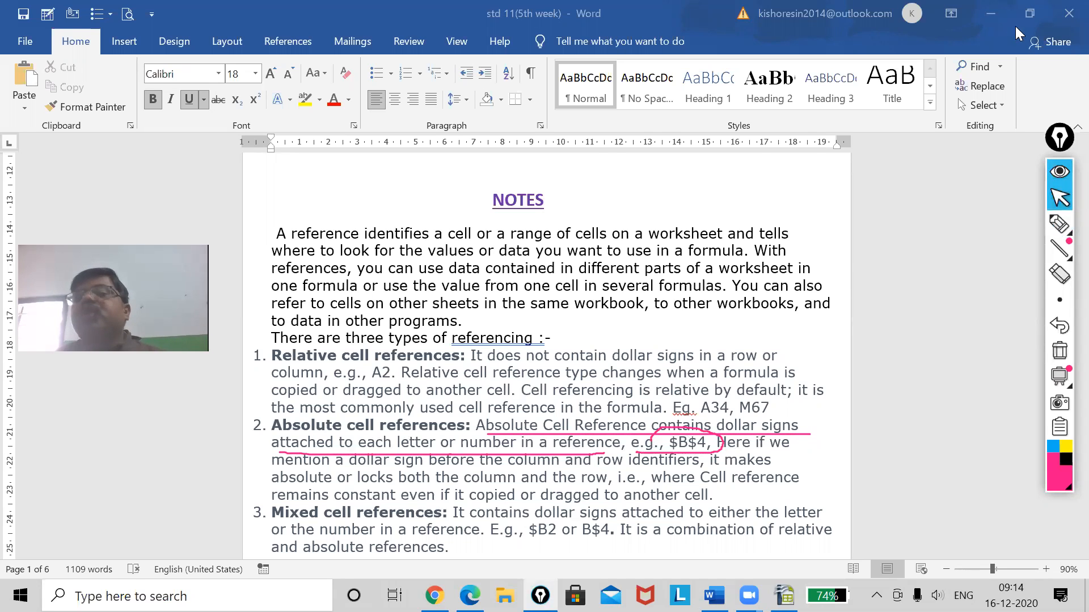
Return to the marks sheet in OpenOffice Calc and clear the leftover pen marks
left_click(990, 13)
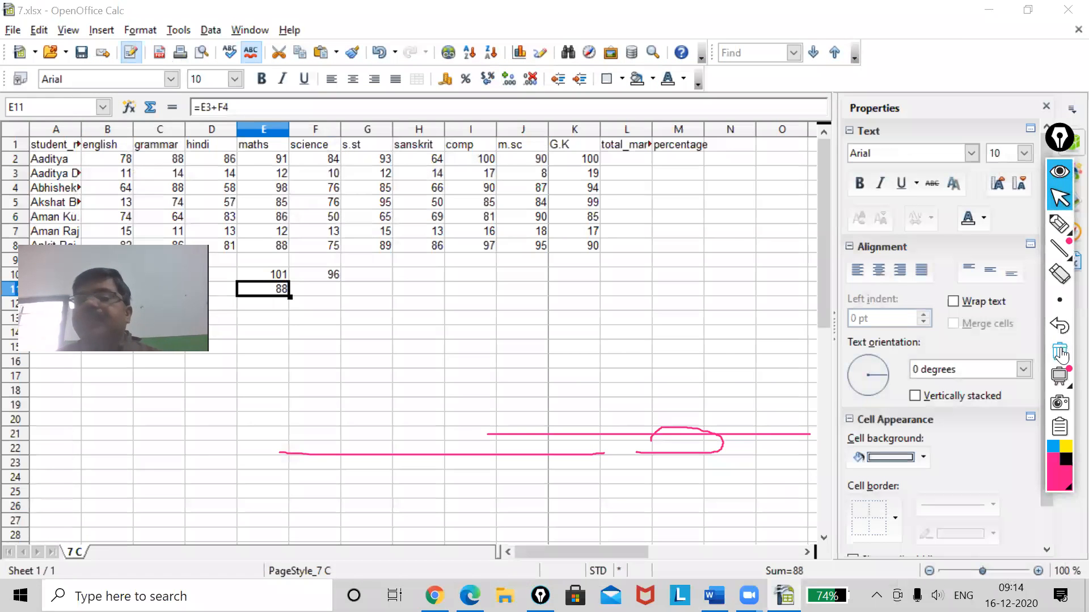
left_click(1060, 351)
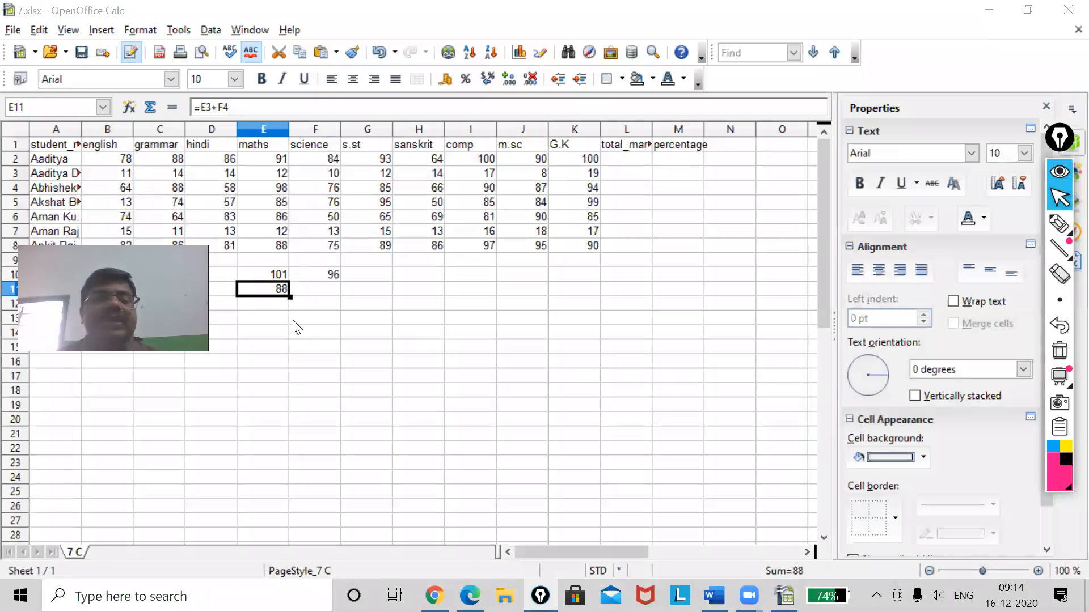
Delete the contents of cells F10:F11 and of cell E11, keeping the formula in E10
left_click(313, 275)
left_click(313, 290, "shift")
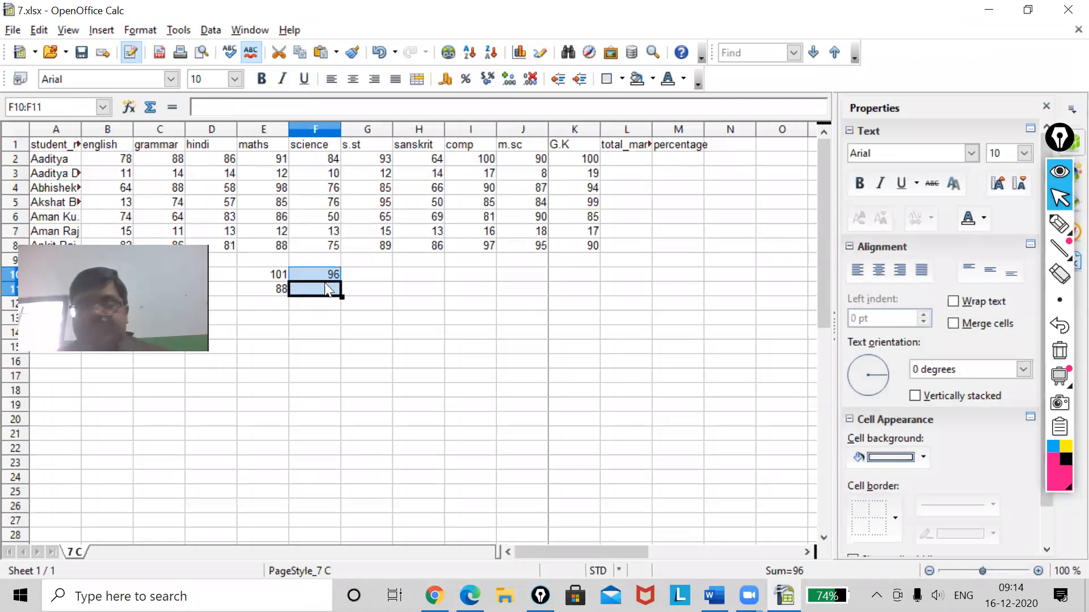
key("BackSpace")
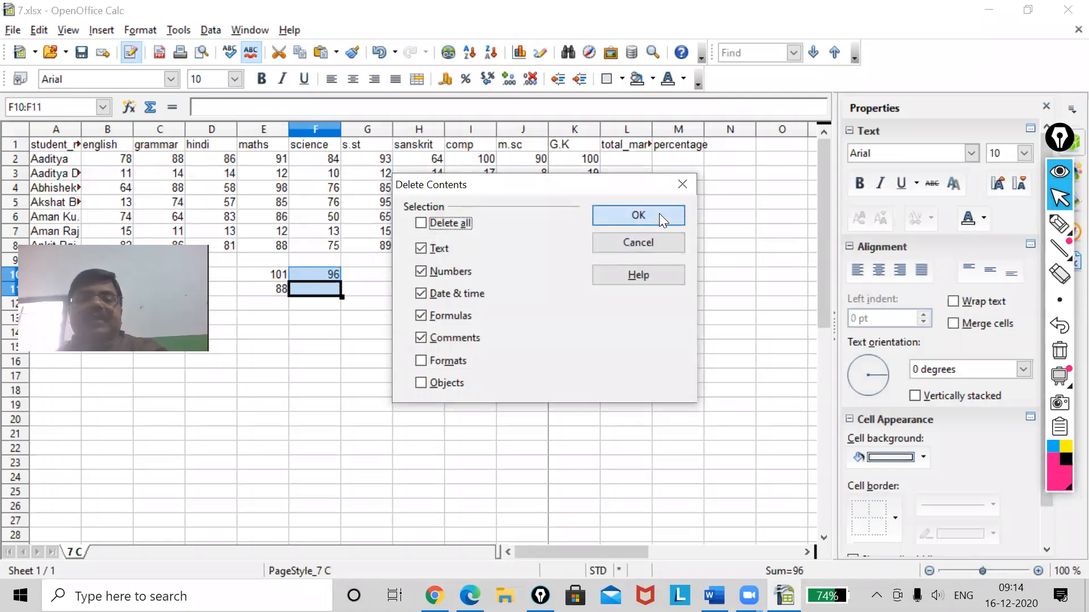
left_click(658, 214)
left_click(274, 293)
key("BackSpace")
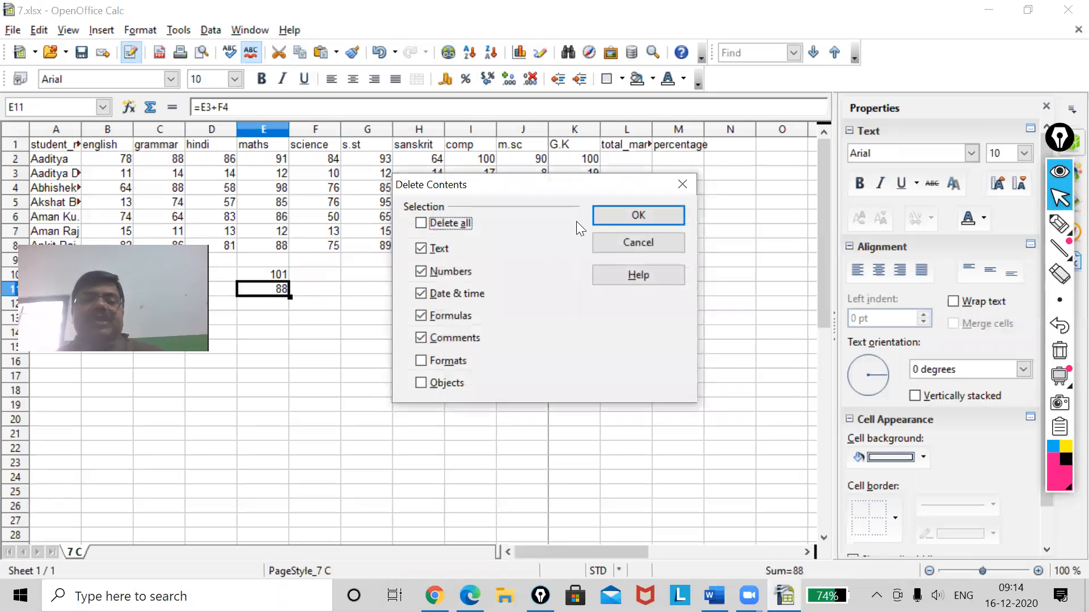
left_click(606, 214)
left_click(407, 311)
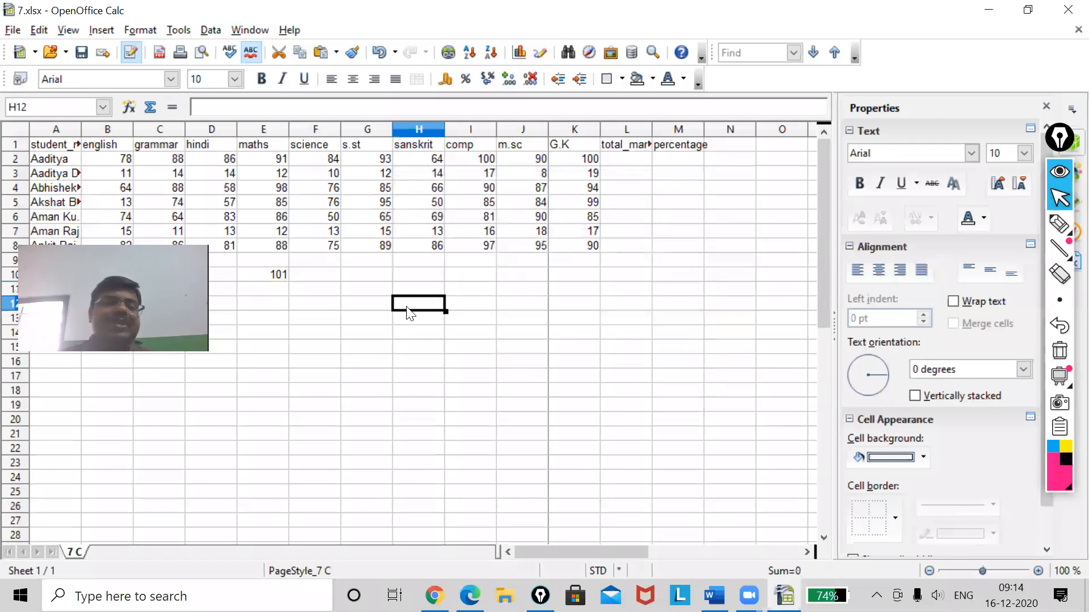
Make both references in E10's formula absolute so that it reads =$E$2+$F$3
left_click(272, 276)
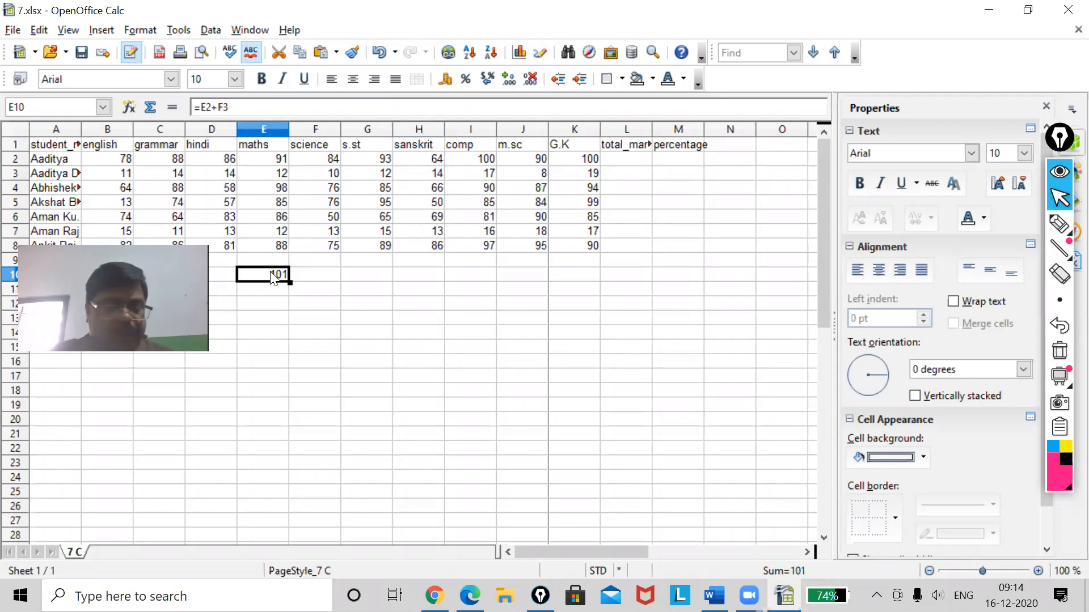
double_click(272, 277)
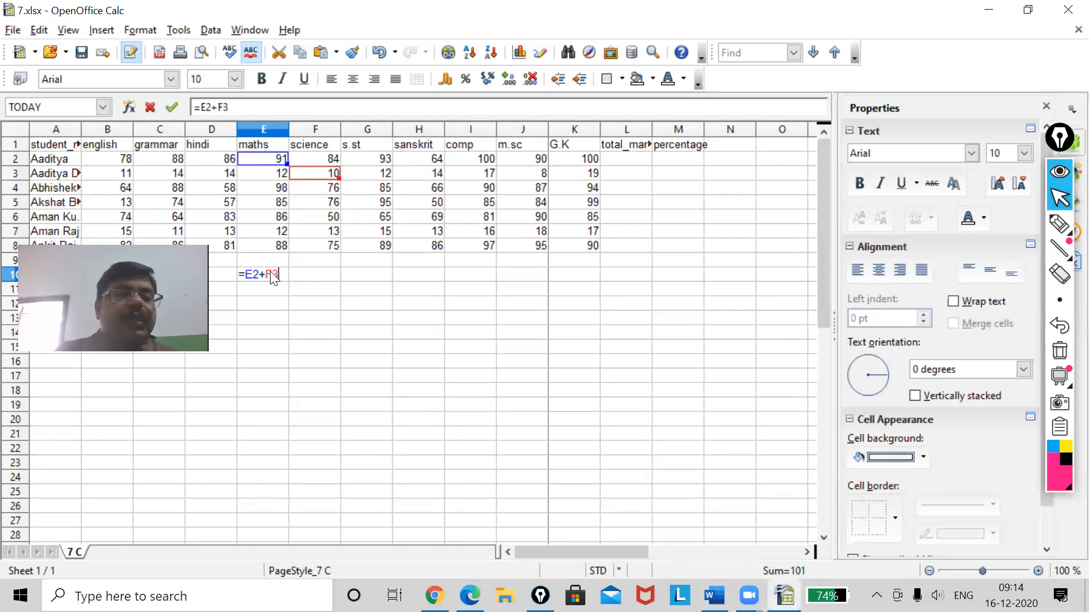
left_click(243, 271)
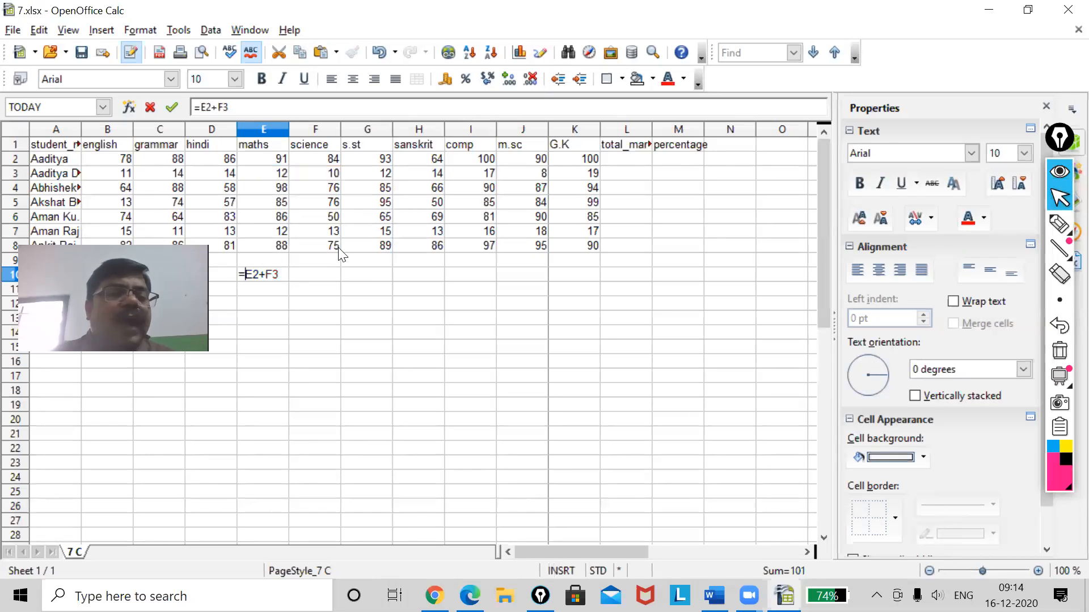
type("$")
key("Right")
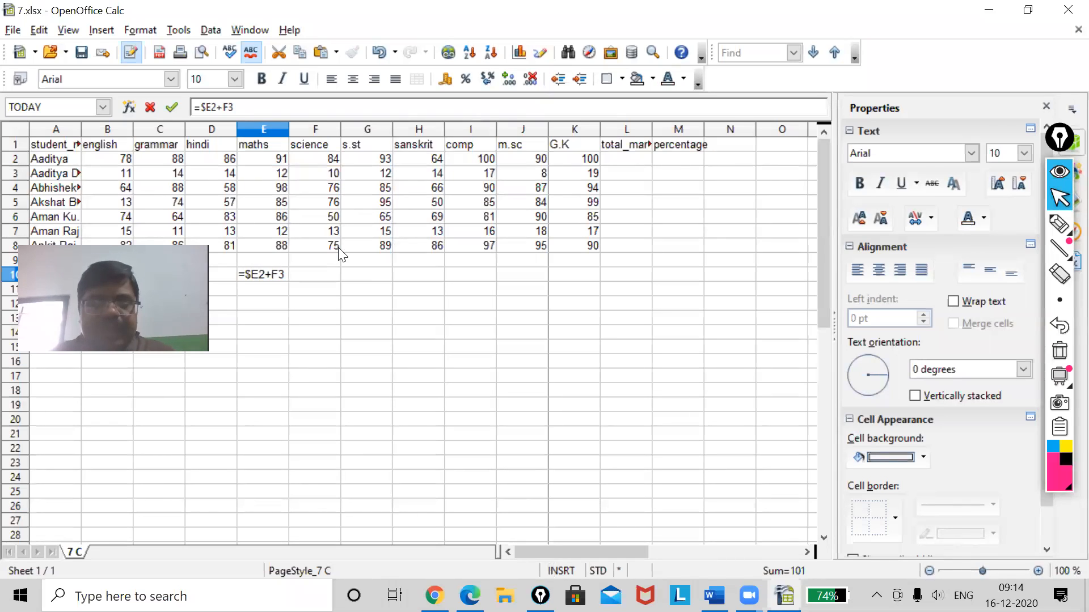
type("$")
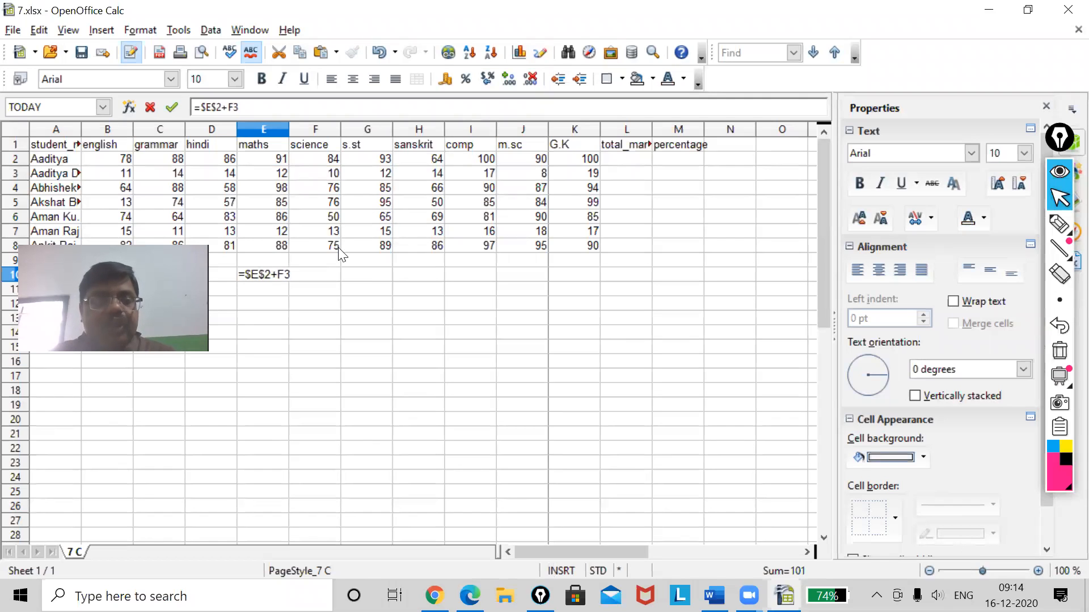
key("Right")
key("Right")
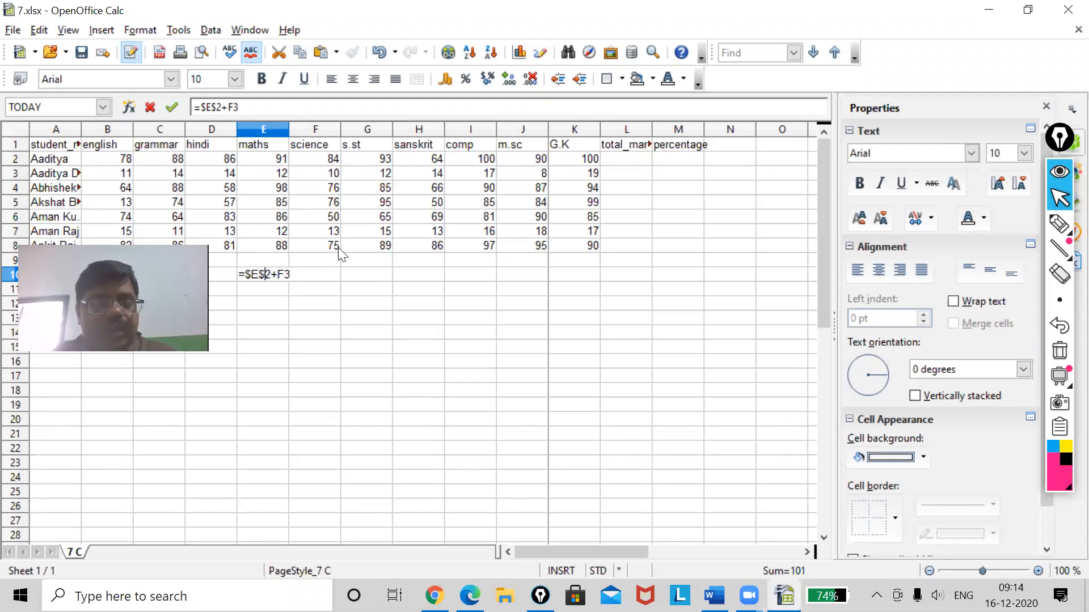
type("$")
key("Right")
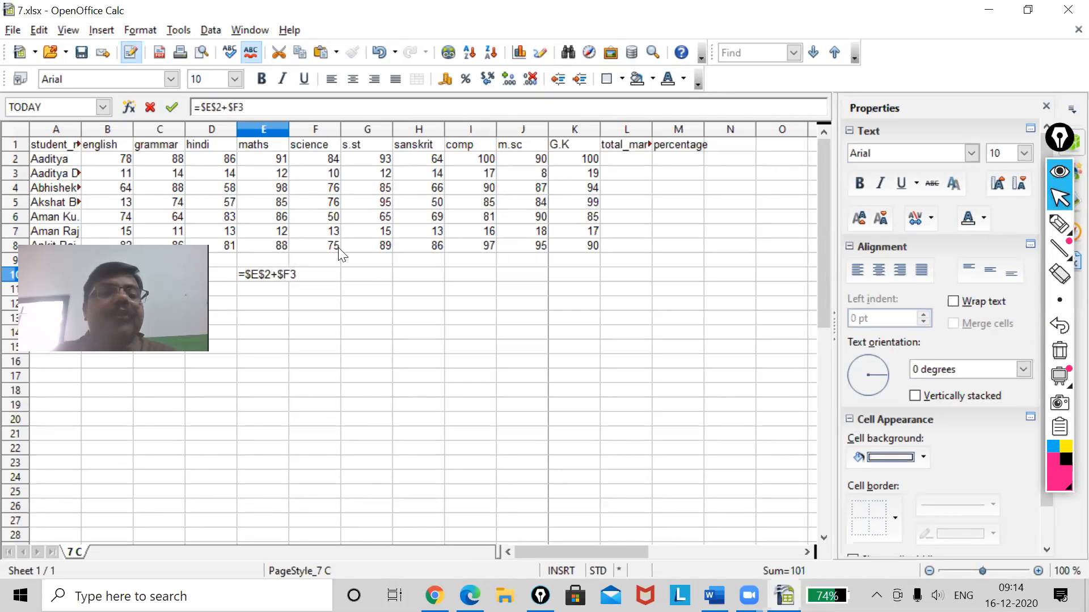
type("$")
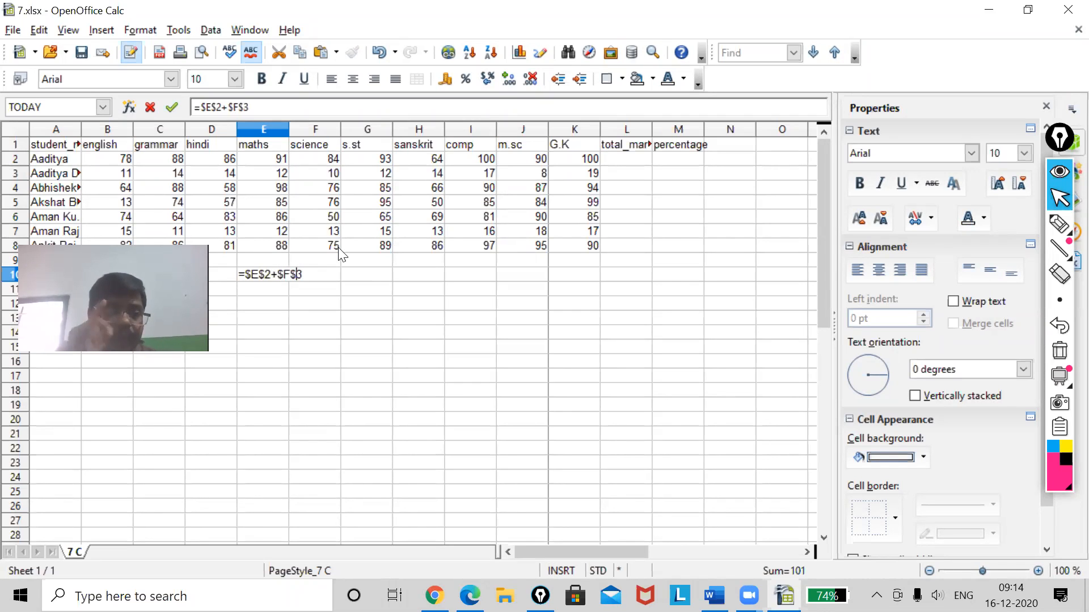
key("Return")
Copy the absolute-reference formula from E10 and paste it into cells I15 and C24
left_click(282, 278)
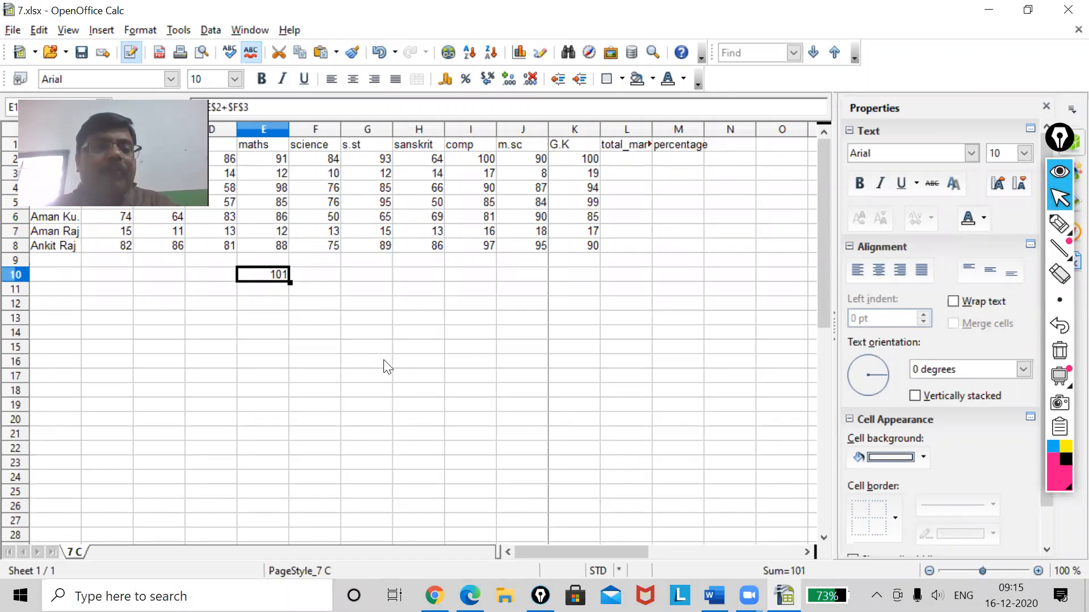
left_click(473, 350)
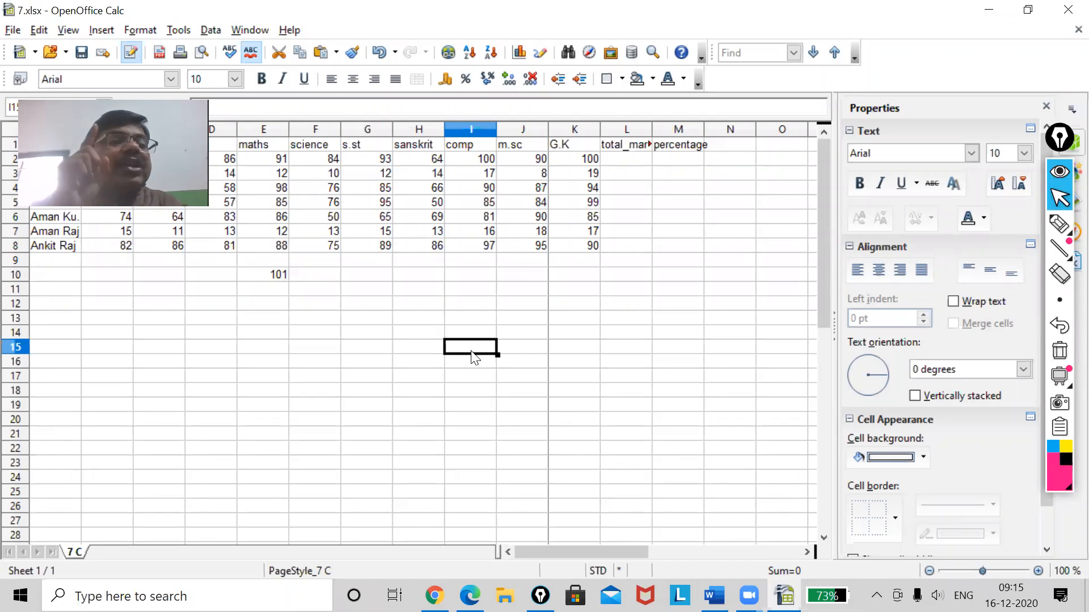
type("101")
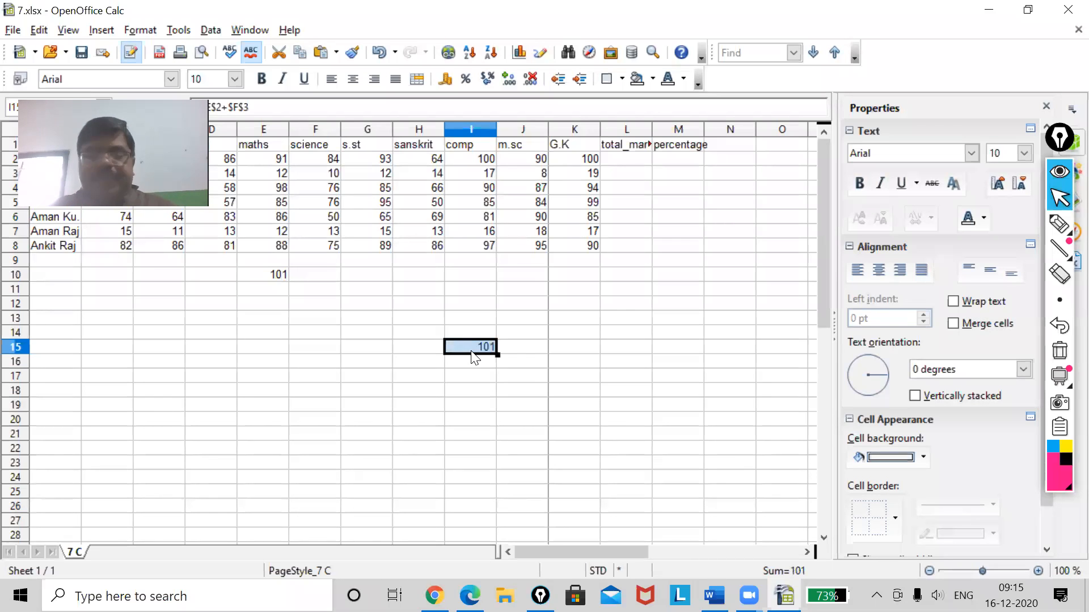
left_click(174, 476)
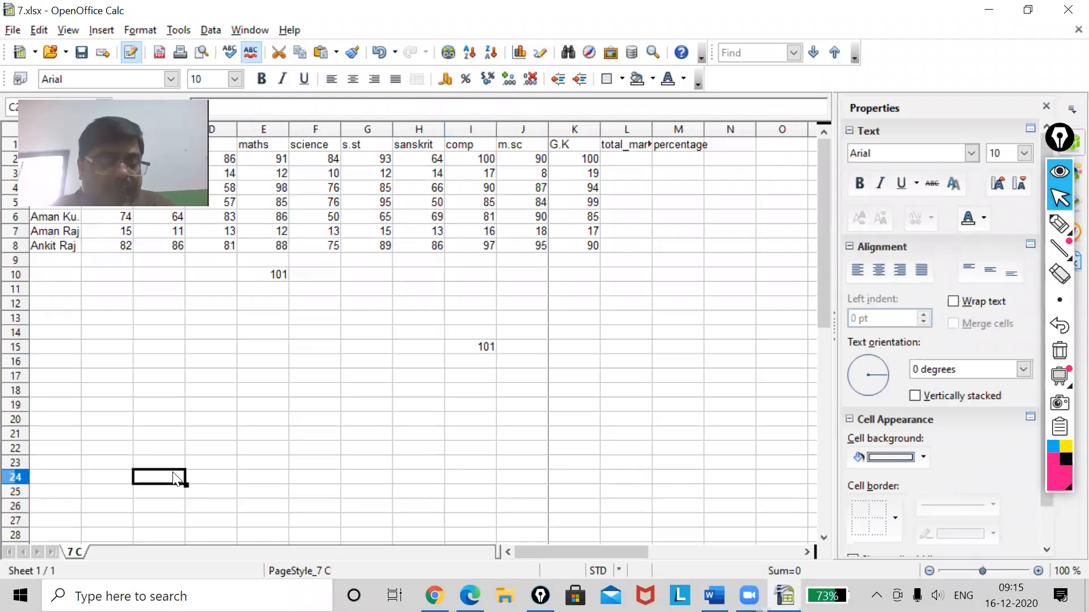
key("ctrl+v")
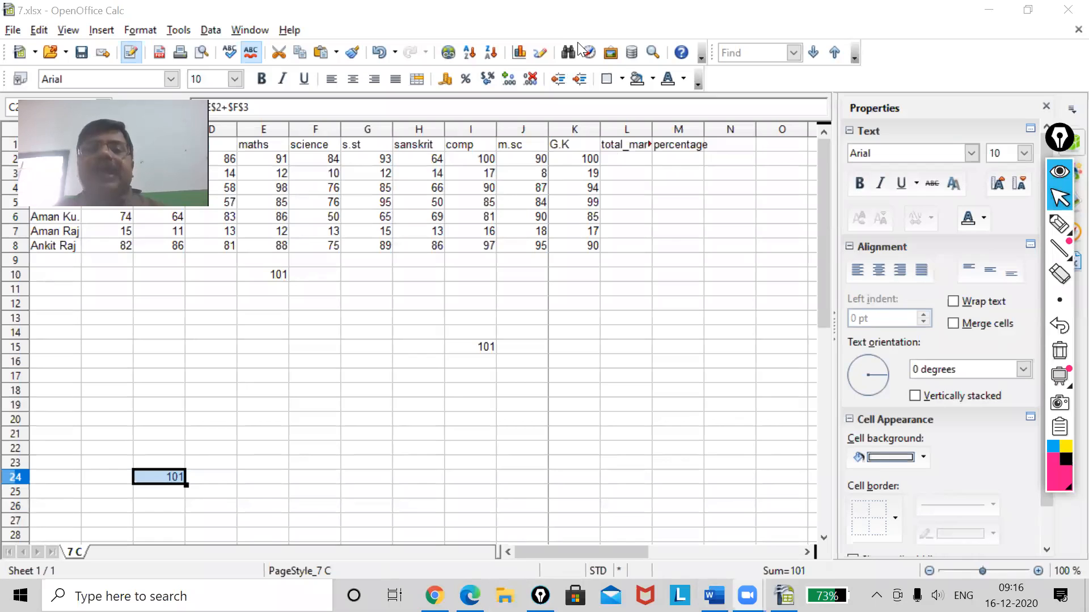
Switch back to the Word notes and examine the definition of mixed cell references
left_click(989, 10)
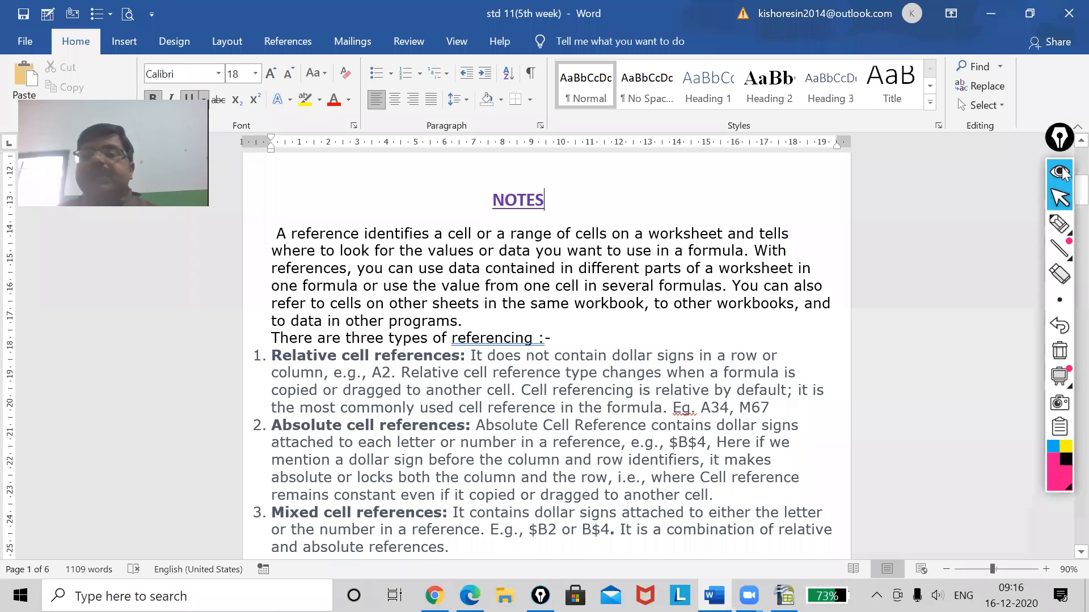
mouse_move(1059, 224)
left_click(984, 220)
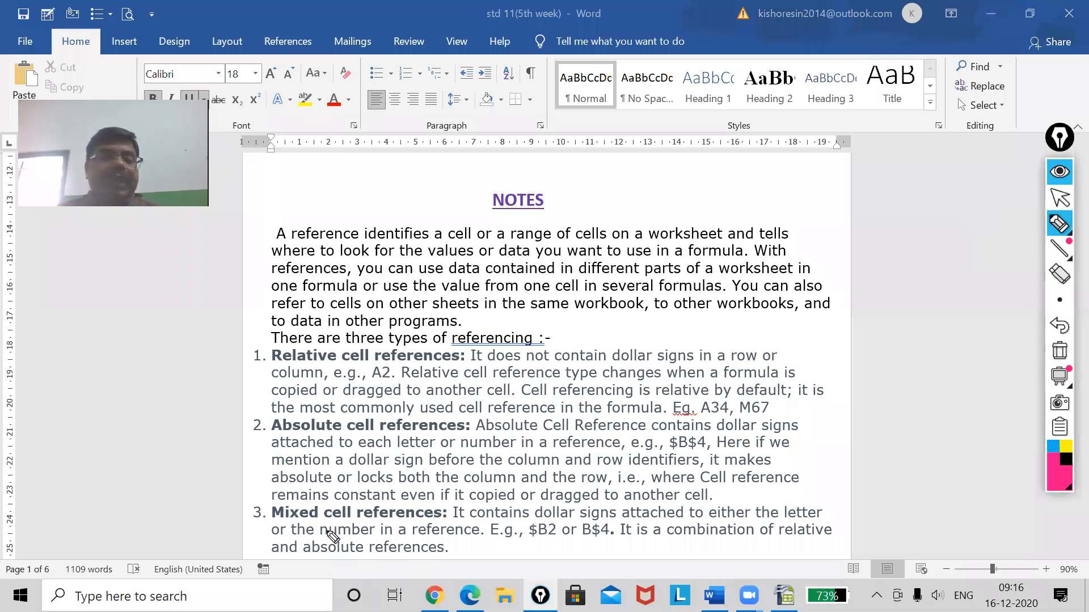
left_click(1059, 196)
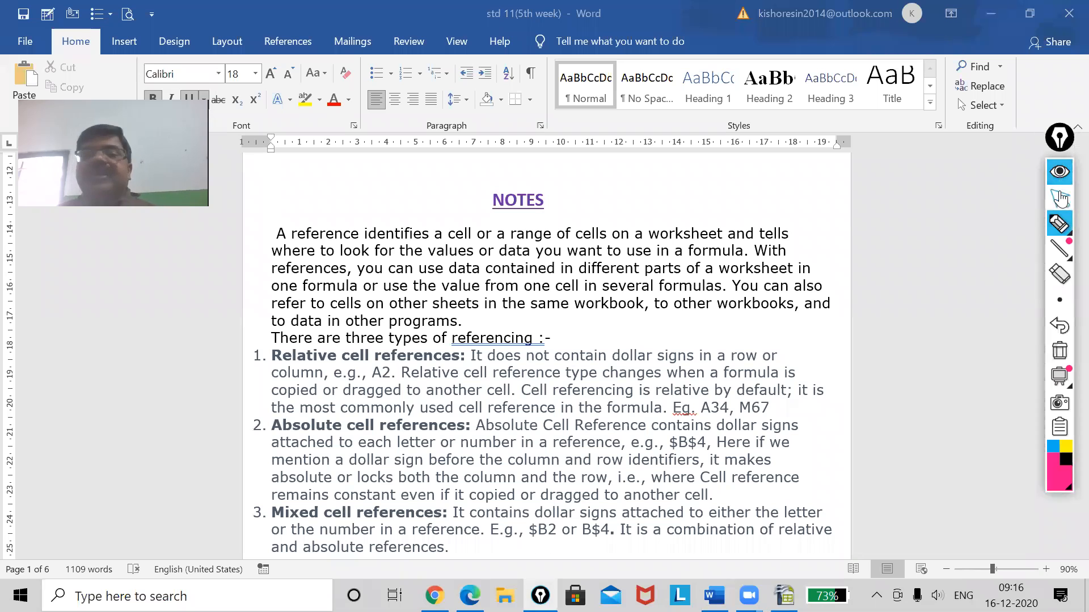
scroll(754, 253, "down", 1)
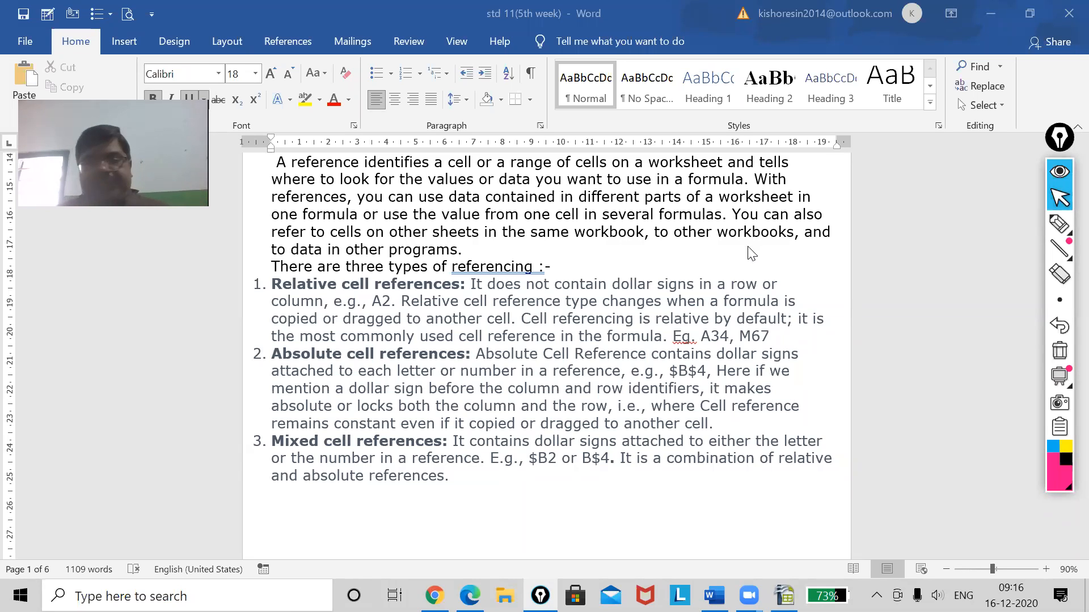
Underline the mixed cell references definition with the pink pen and circle the examples $B2 or B$4
mouse_move(1058, 225)
left_click(1005, 226)
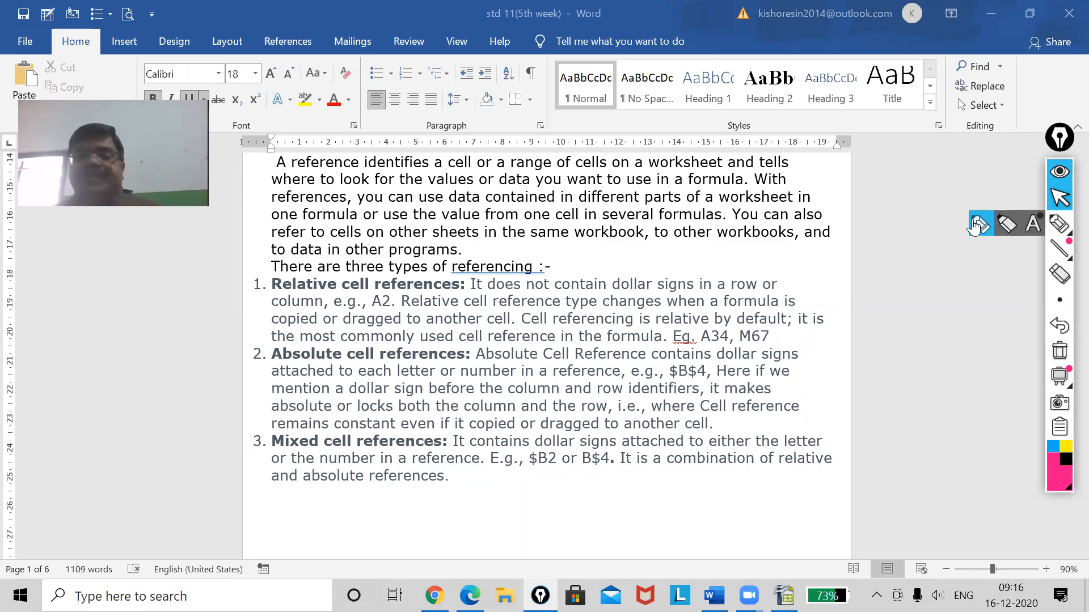
left_click_drag(453, 448, 820, 448)
mouse_move(268, 468)
left_mouse_down()
mouse_move(569, 473)
mouse_move(606, 446)
mouse_move(514, 454)
mouse_move(518, 463)
left_mouse_up()
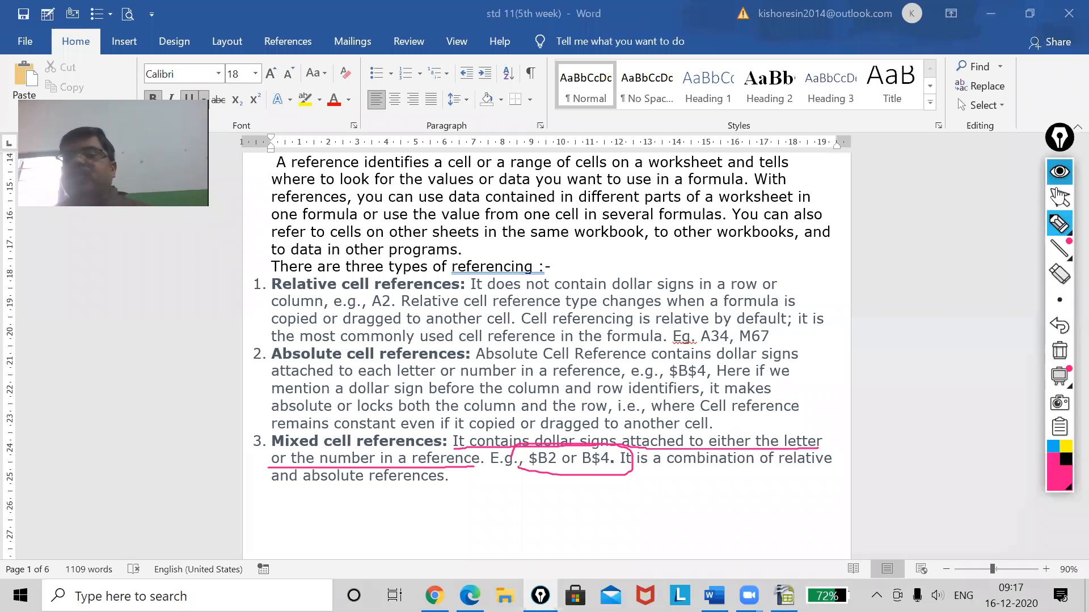
Return to the Calc marks sheet and clear the pen annotations from the screen
left_click(1059, 198)
left_click(989, 15)
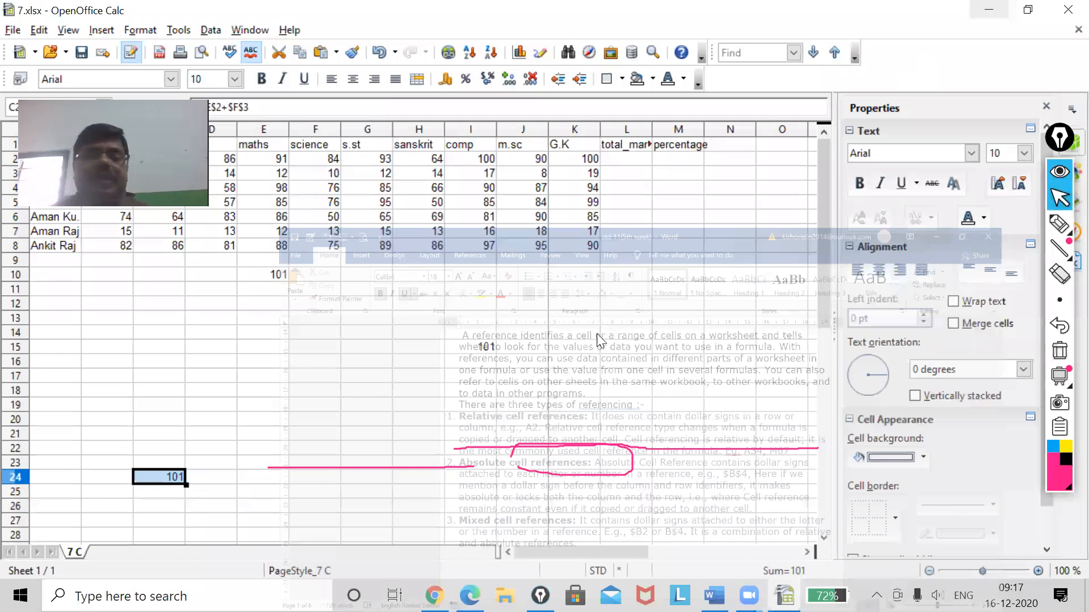
left_click(1060, 351)
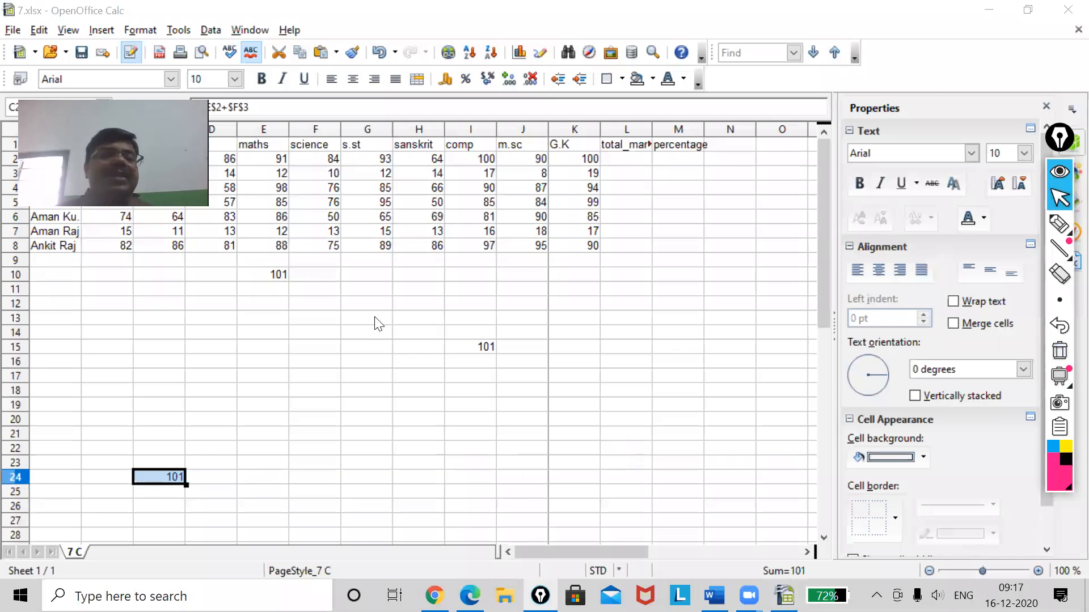
Delete the contents of the pasted formula cells I15 and C24, keeping the formula in E10
left_click(274, 276)
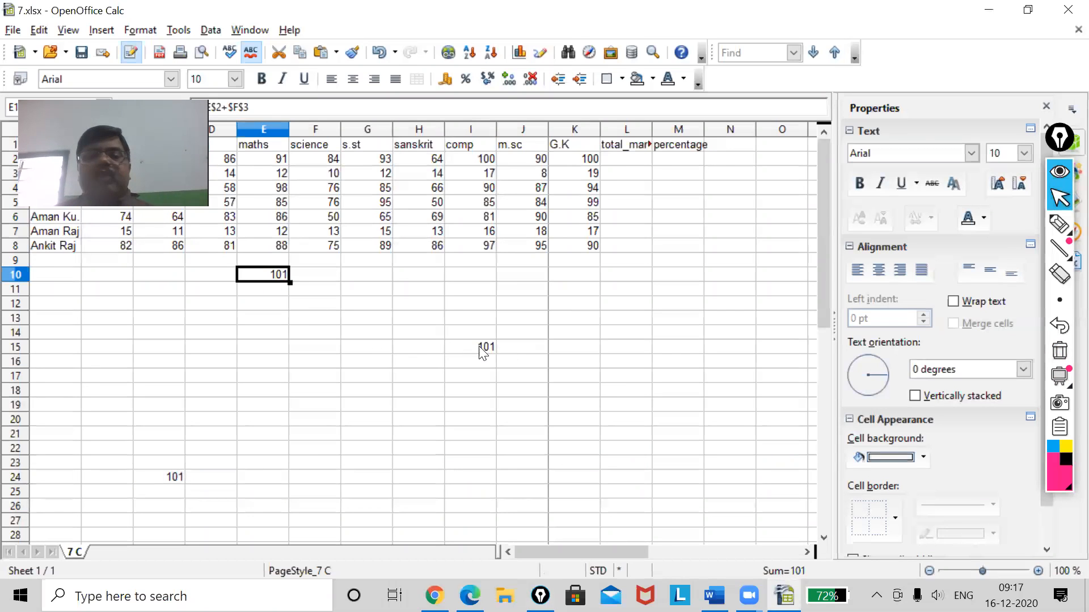
left_click(480, 349)
key("BackSpace")
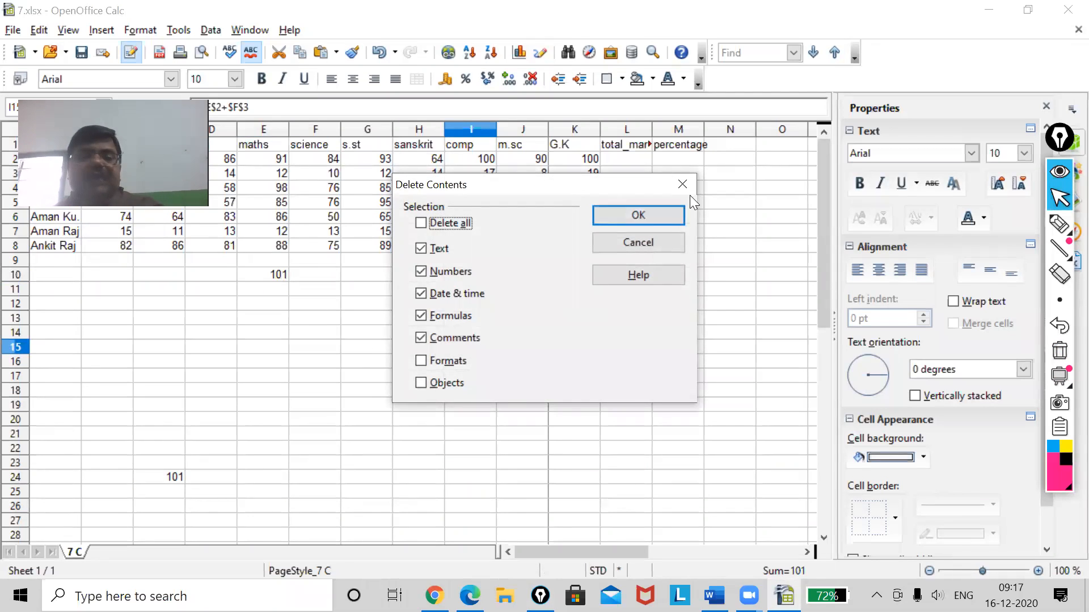
key("Return")
left_click(170, 477)
key("BackSpace")
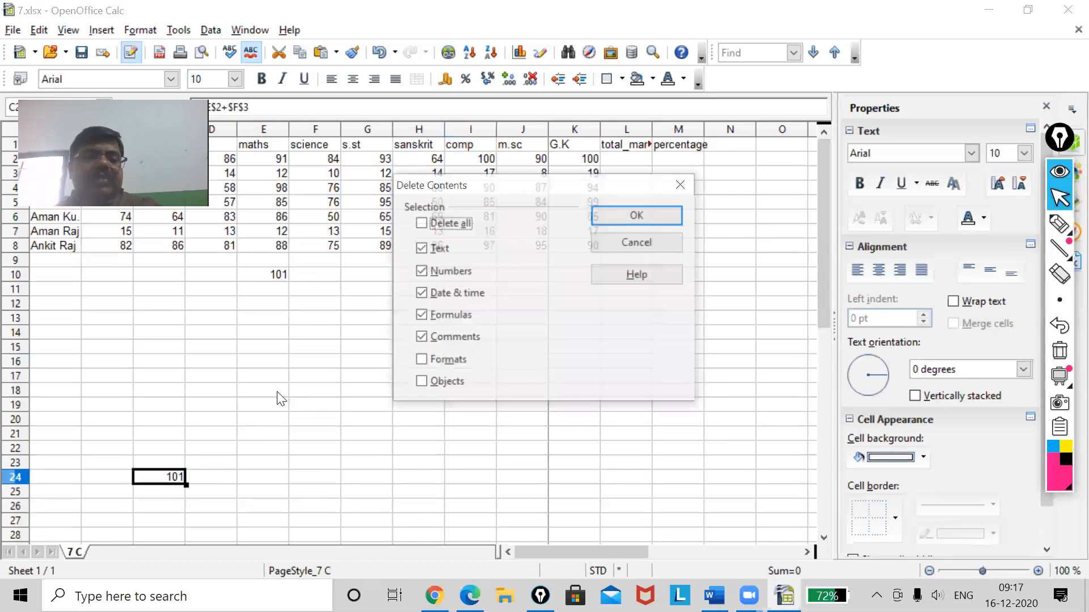
key("Return")
Change E10's formula to mixed references with only the columns locked, so that it reads =$E2+$F3
left_click(275, 276)
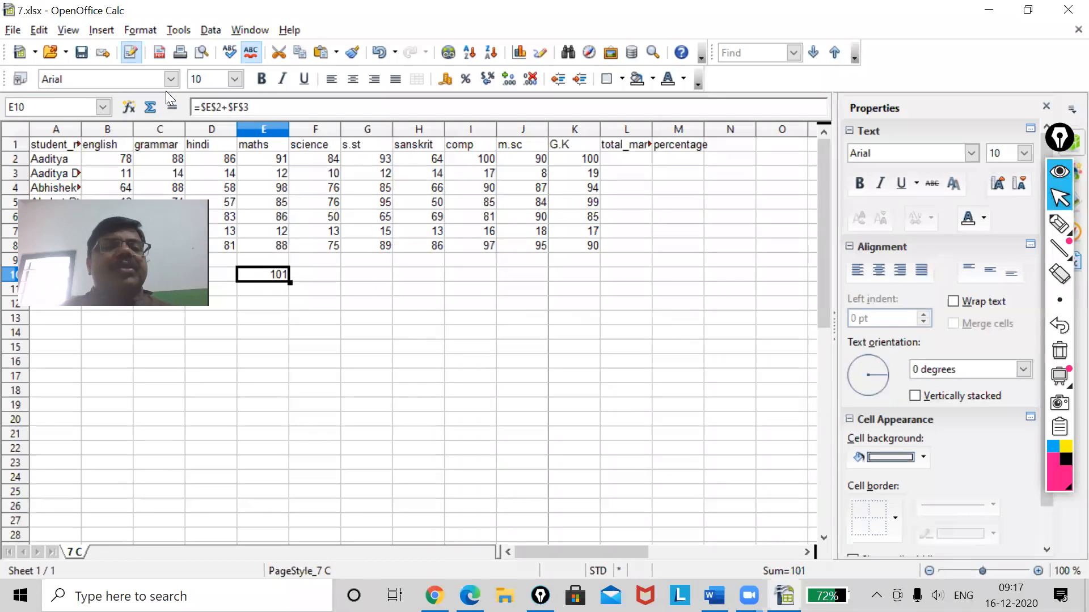
key("F2")
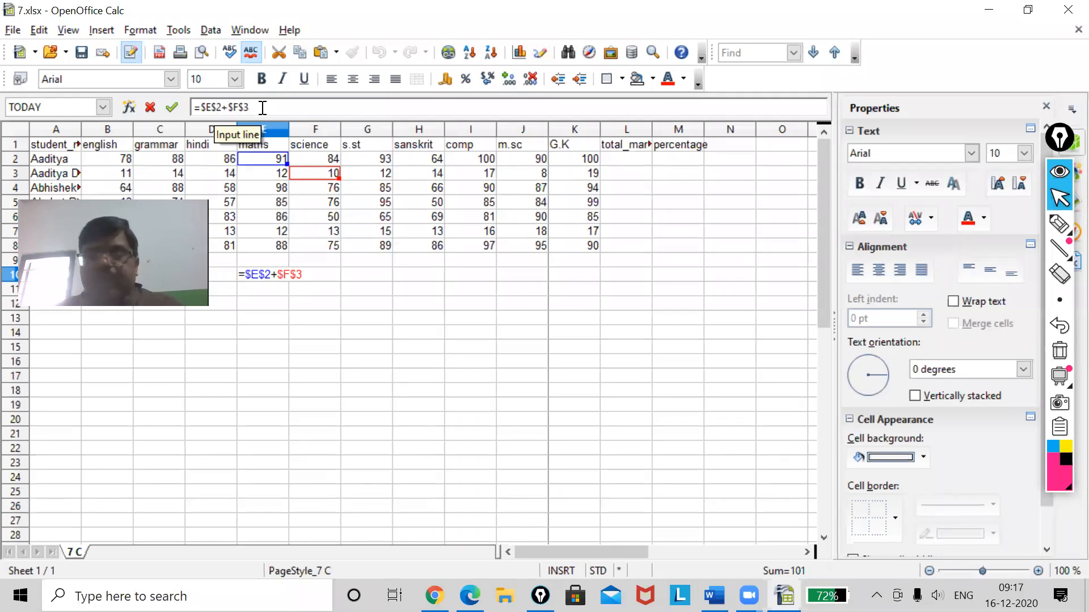
left_click(213, 107)
key("BackSpace")
left_click(239, 107)
key("BackSpace")
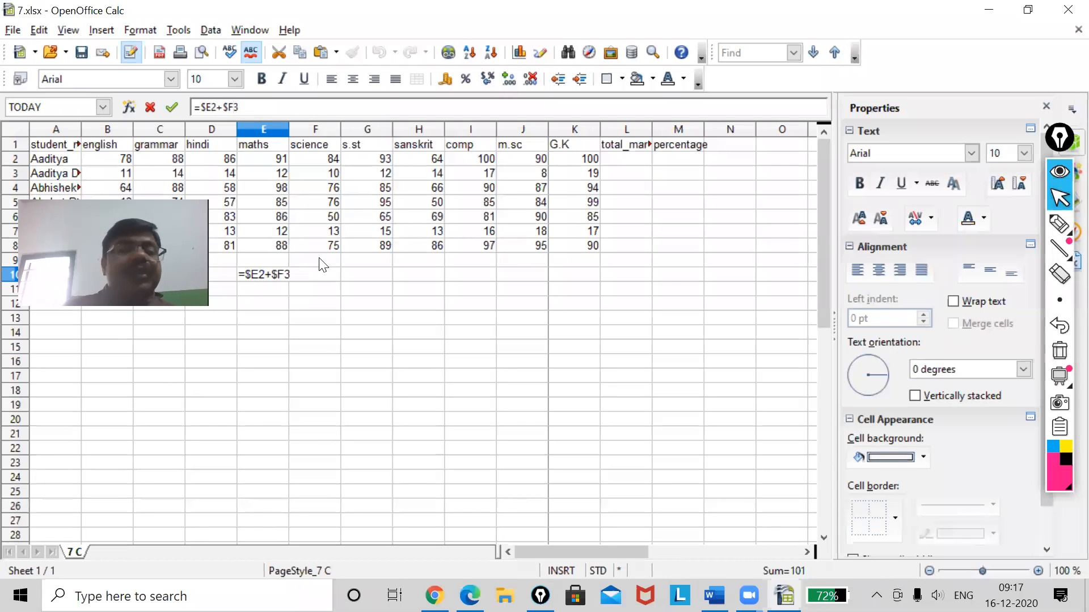
key("Return")
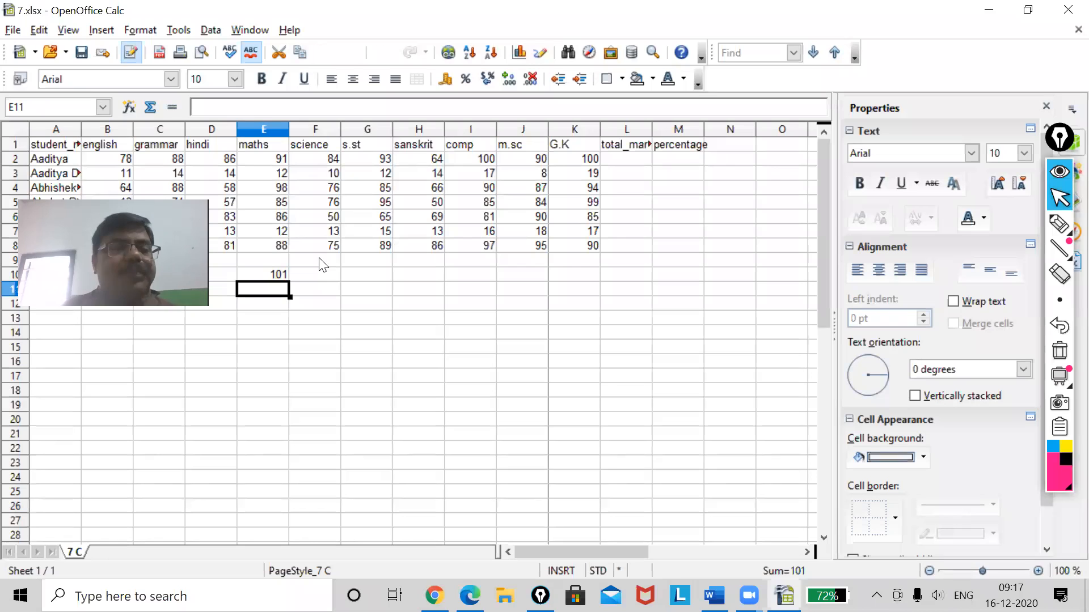
Copy the column-locked formula from E10 and paste it into F10, each of the cells H10 to K10, and E11
left_click(269, 275)
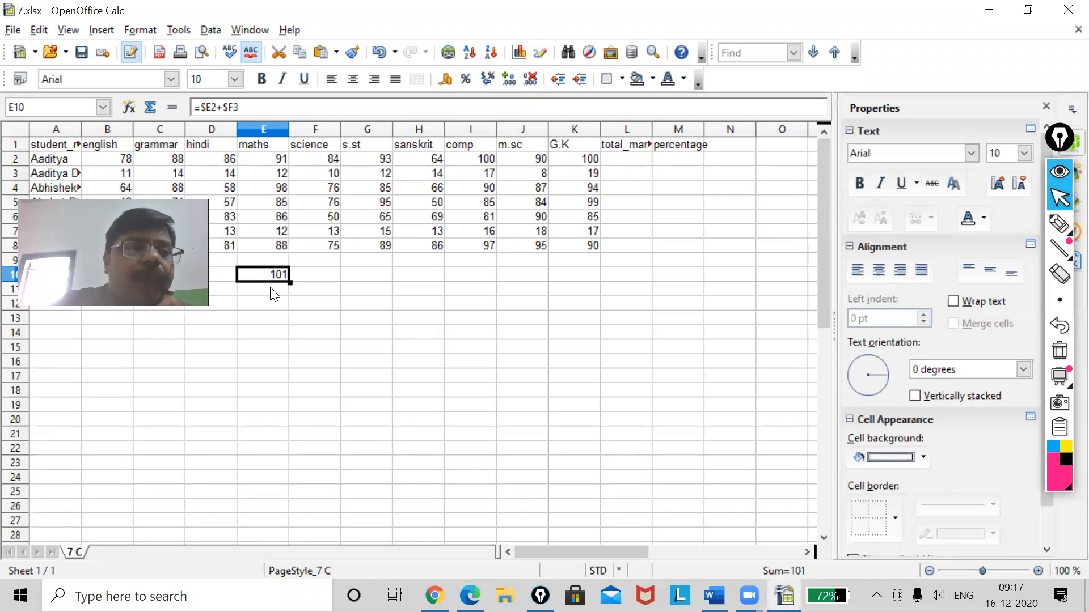
left_click(315, 275)
type("101")
left_click_drag(379, 275, 409, 264)
left_click(400, 278)
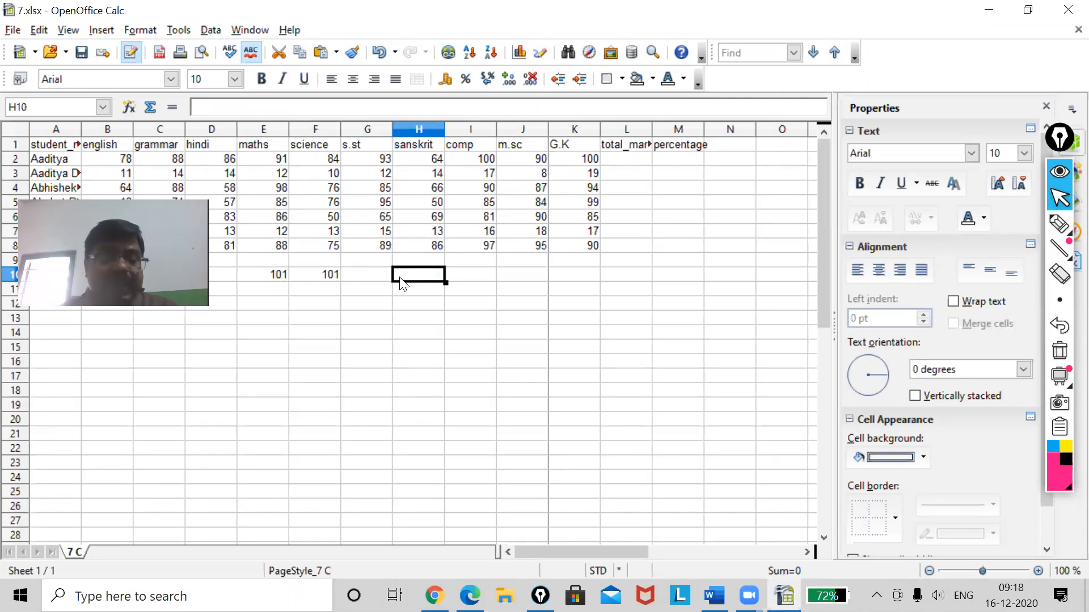
type("101")
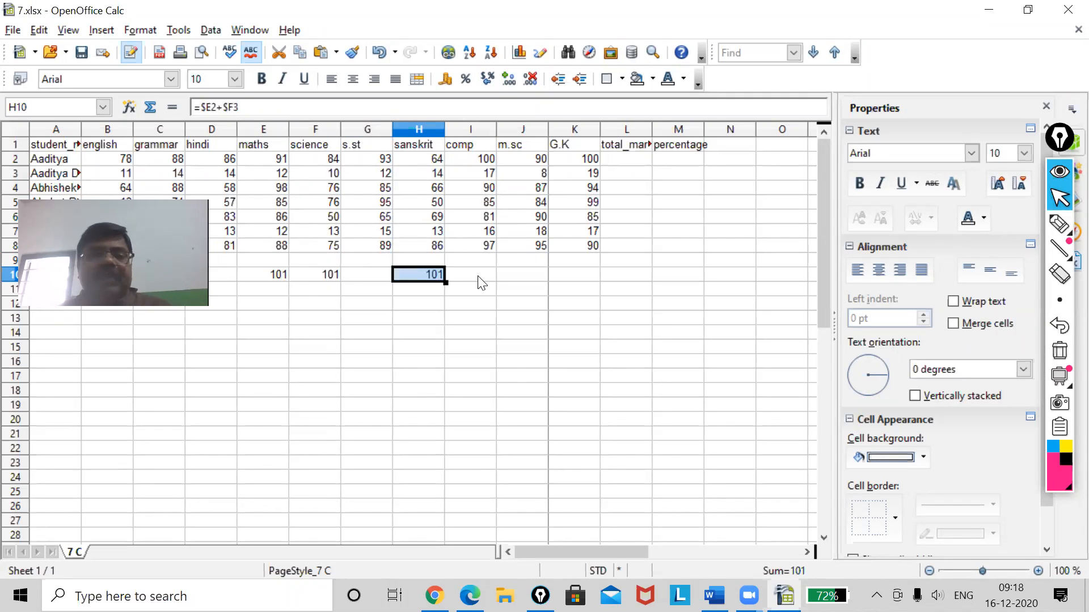
left_click(481, 281)
type("101")
left_click(539, 284)
key("ctrl+v")
left_click(572, 282)
key("ctrl+v")
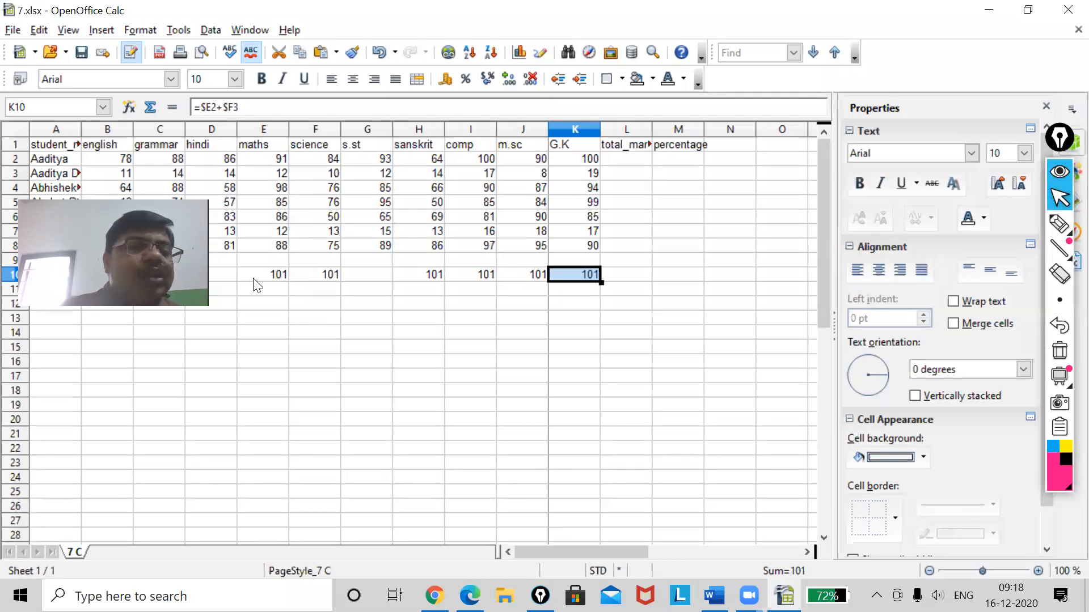
left_click(270, 294)
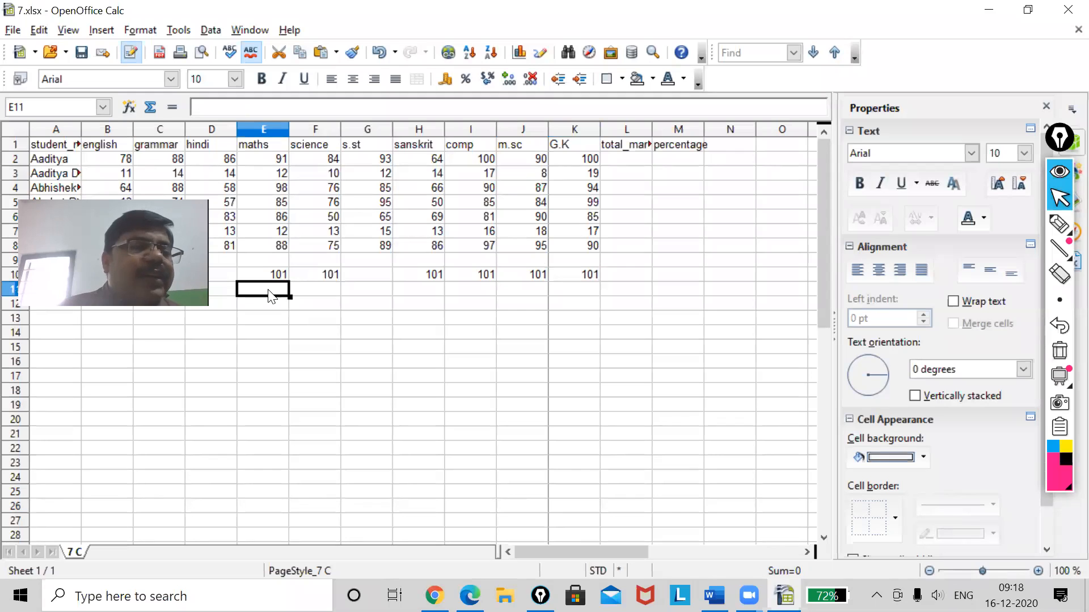
type("=$E3+$F4")
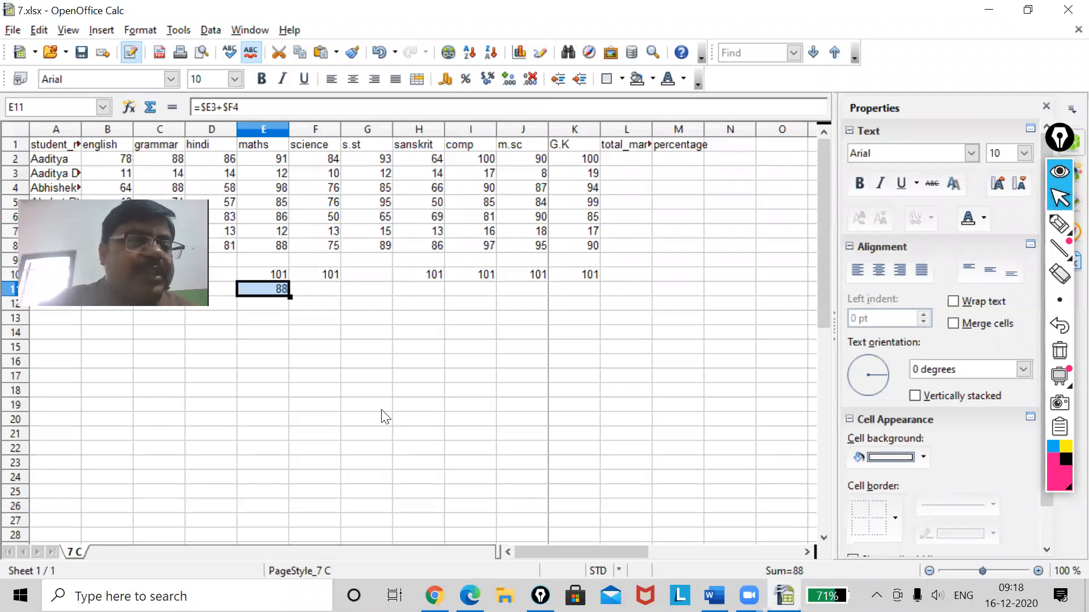
Delete the contents of the range F10:K10 and of cell E11
left_click(320, 276)
left_click_drag(401, 274, 573, 276)
key("Delete")
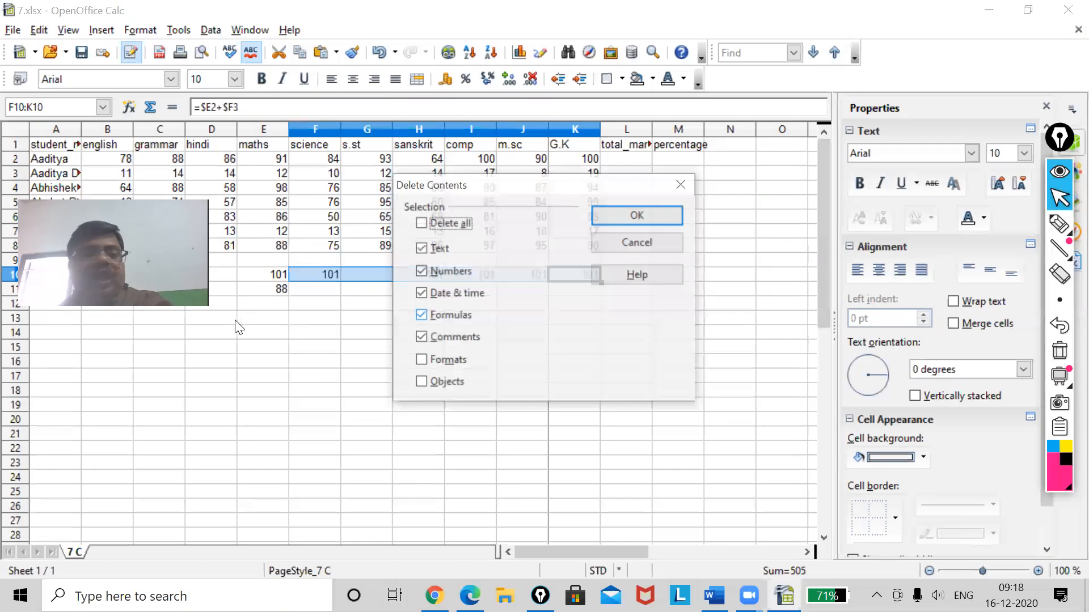
left_click(638, 215)
left_click(271, 294)
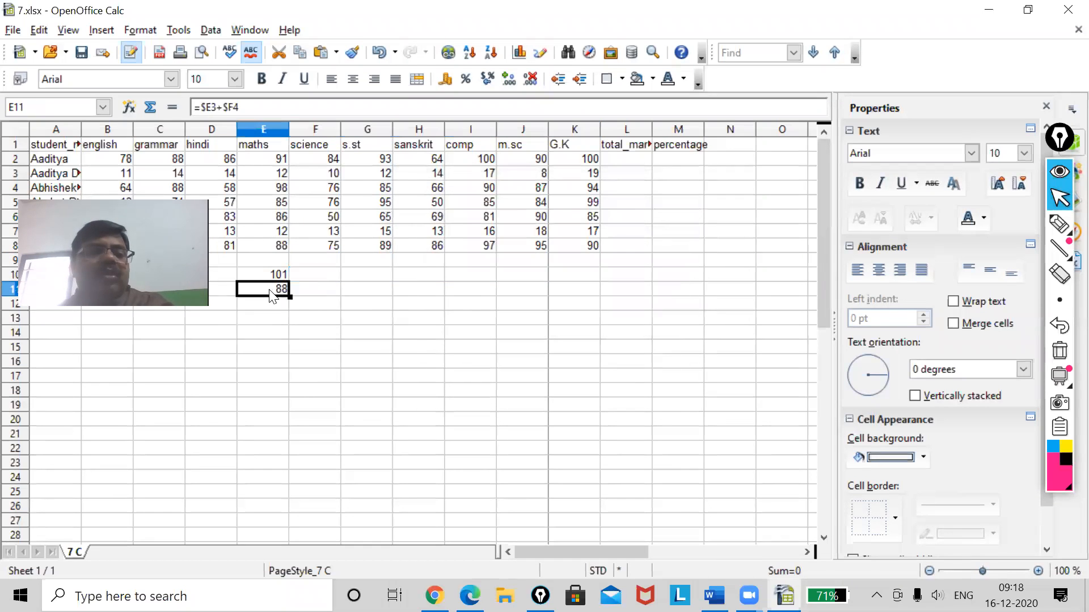
key("Delete")
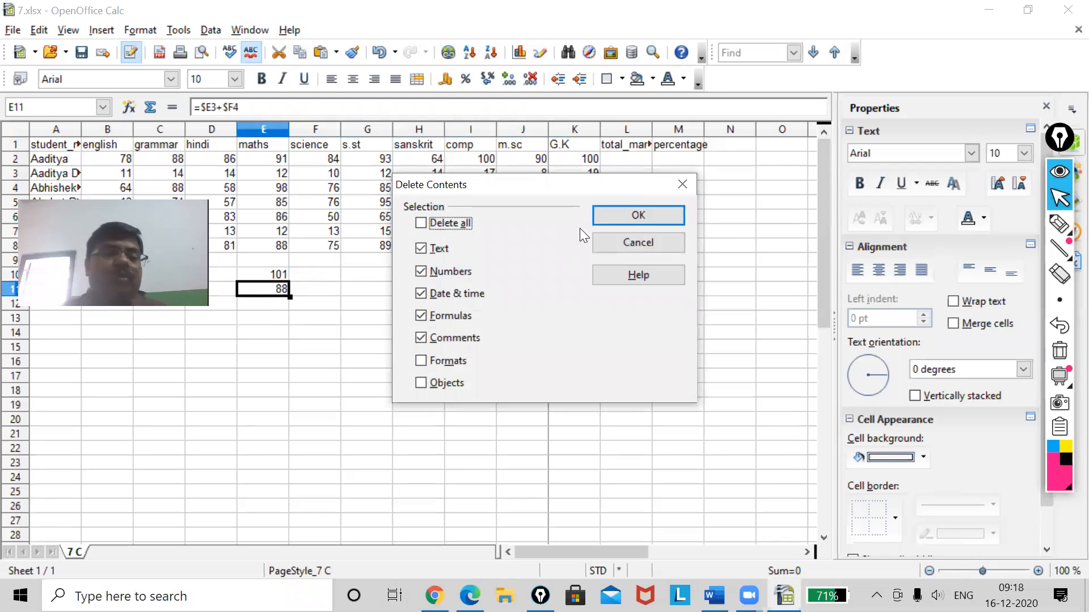
left_click(635, 209)
Change E10's formula so that only the rows are locked, reading =E$2+F$3
left_click(260, 277)
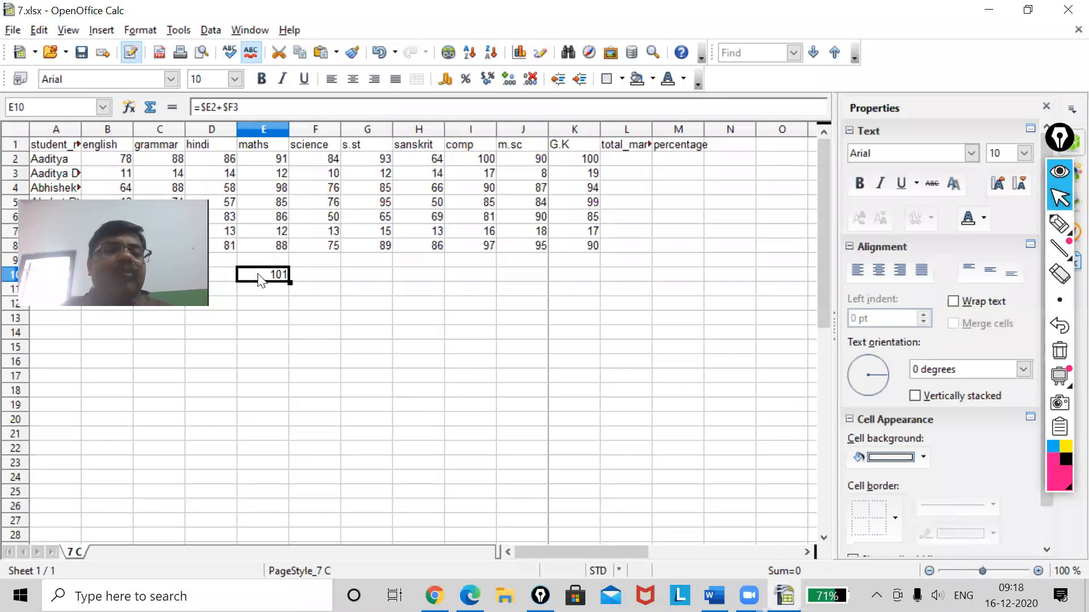
left_click(203, 106)
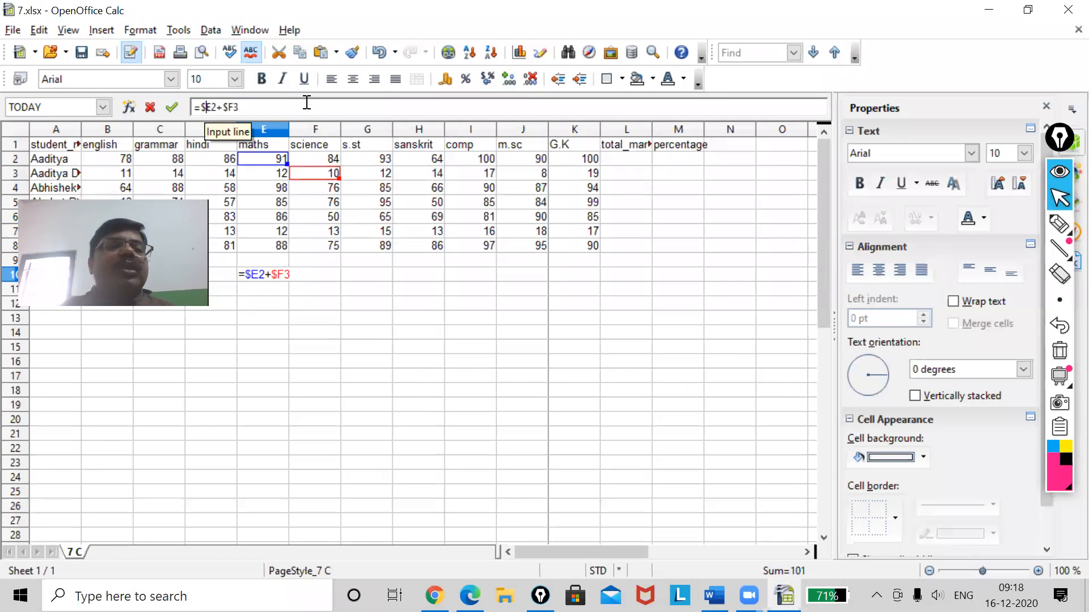
key("BackSpace")
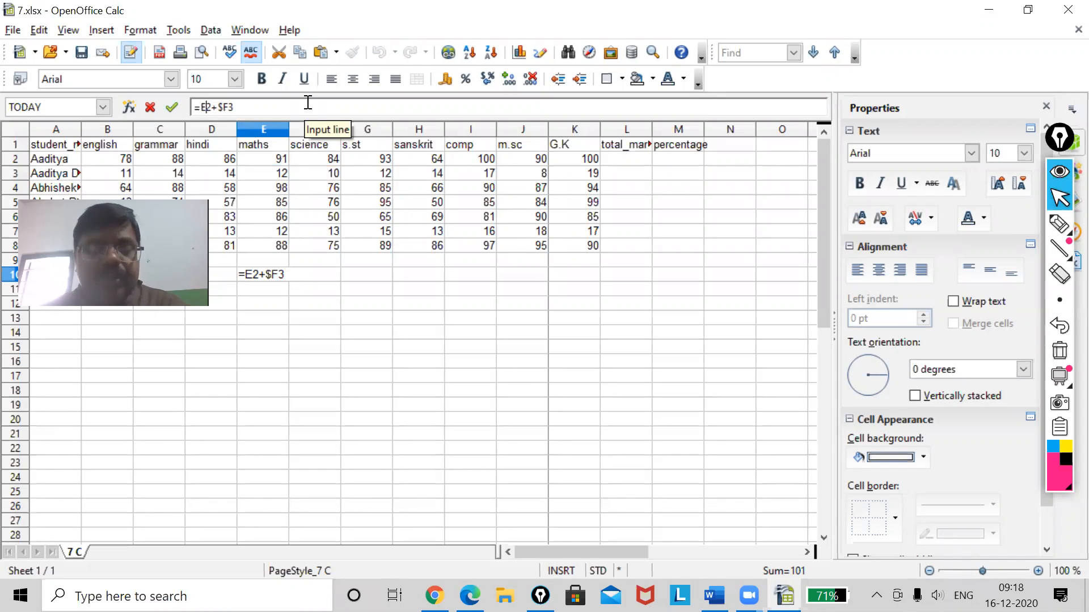
type("$")
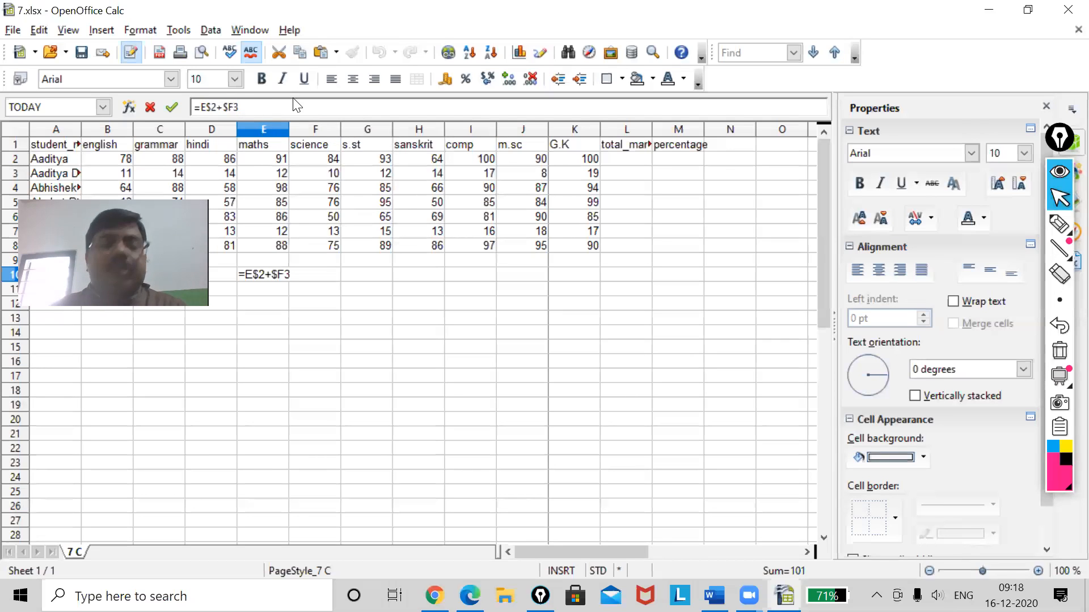
key("BackSpace")
type("$")
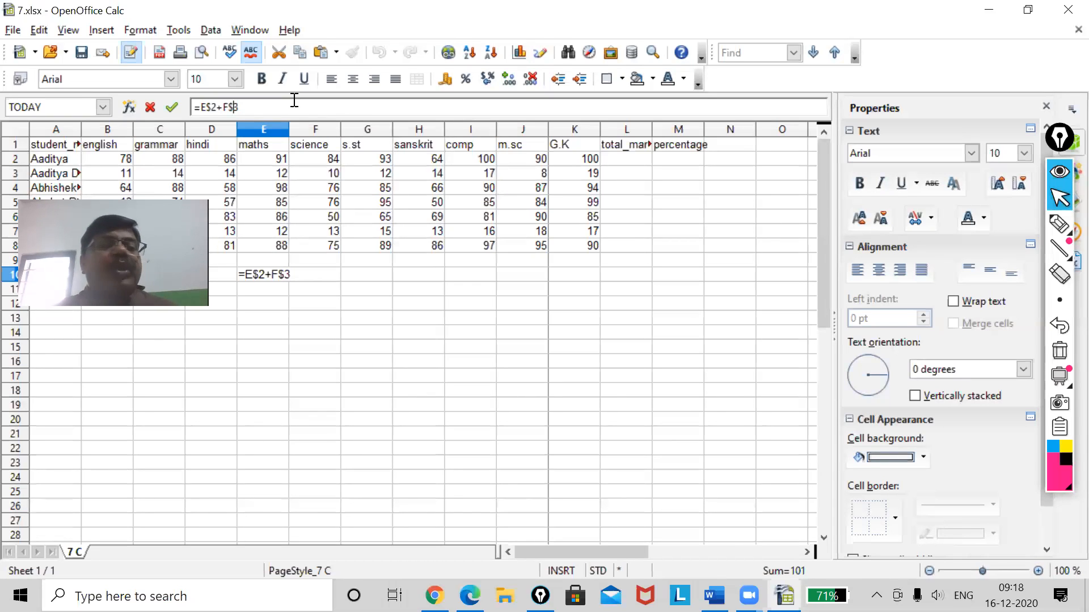
key("Return")
Copy the row-locked formula from E10 and paste it down the maths column into E14, E19 and E25
key("Up")
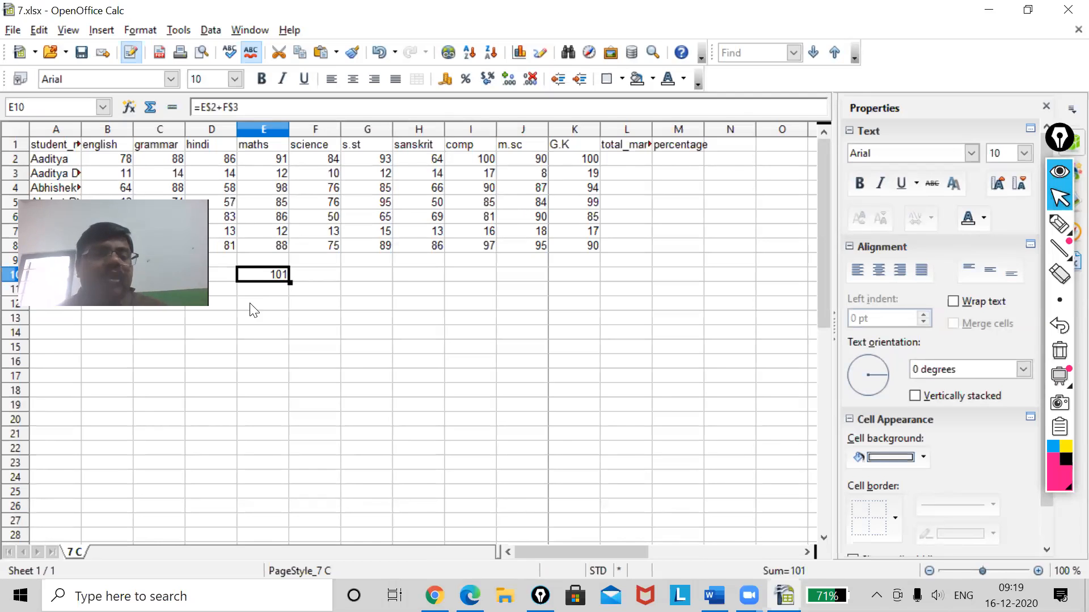
left_click(259, 290)
left_click(266, 336)
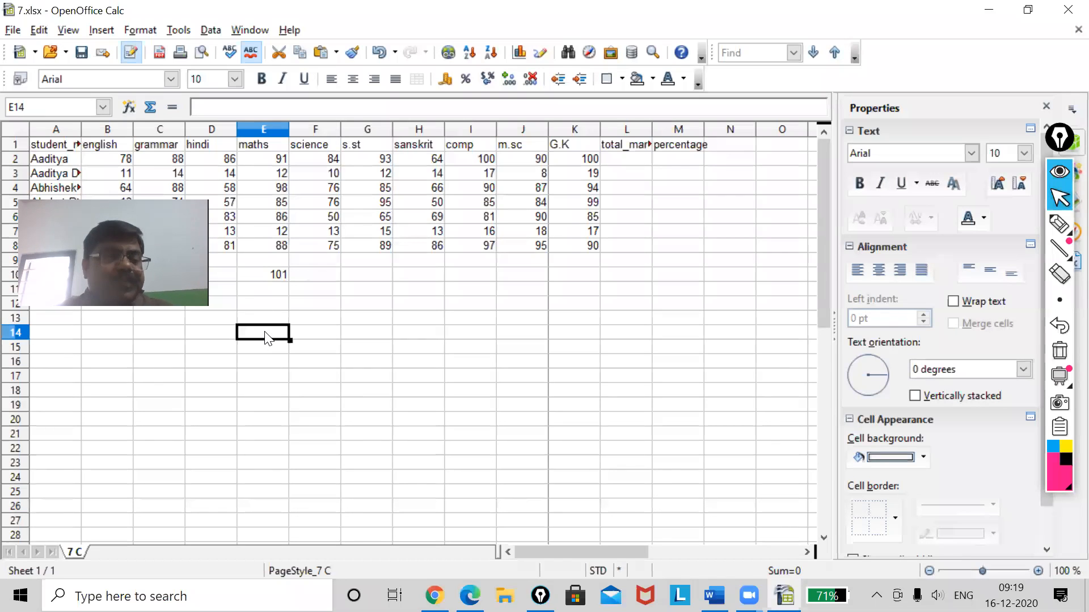
type("101")
left_click(269, 404)
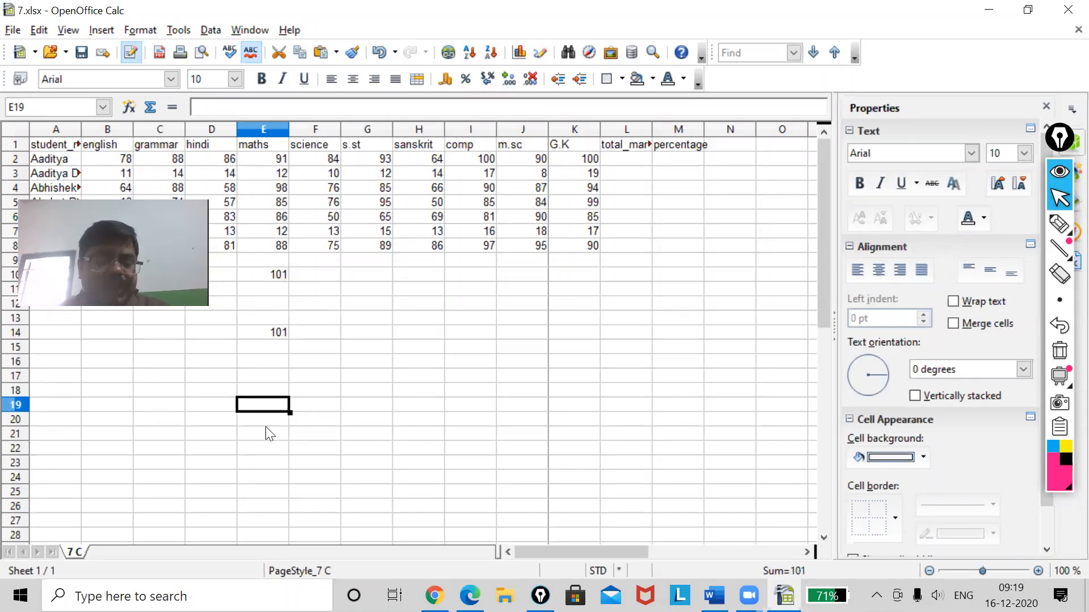
type("101")
left_click(269, 492)
key("ctrl+v")
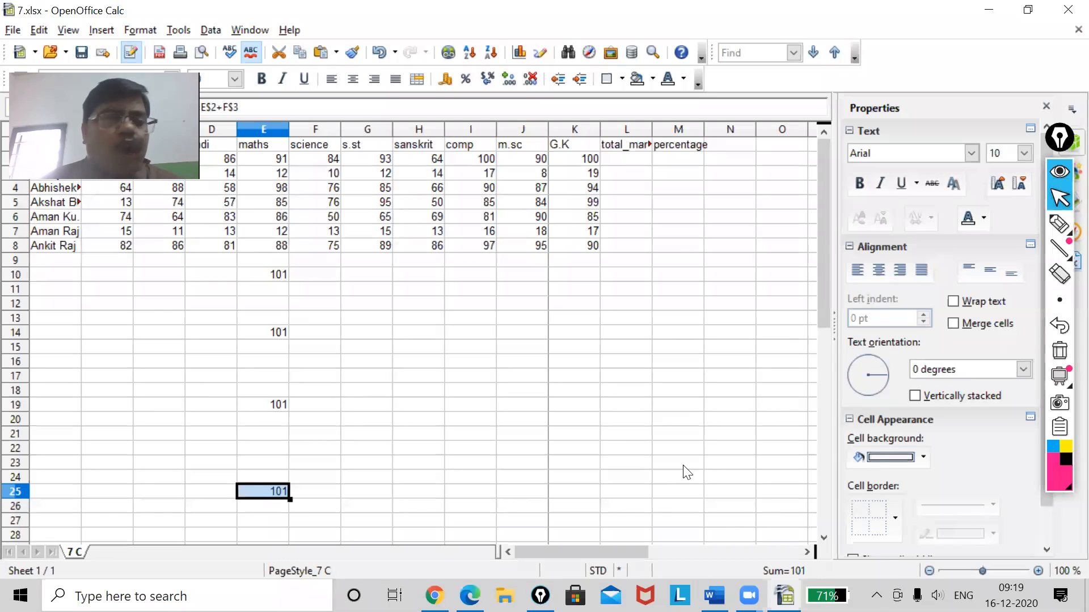
Total the first student's marks in cell L2 with the formula =SUM(B2:K2)
left_click(626, 160)
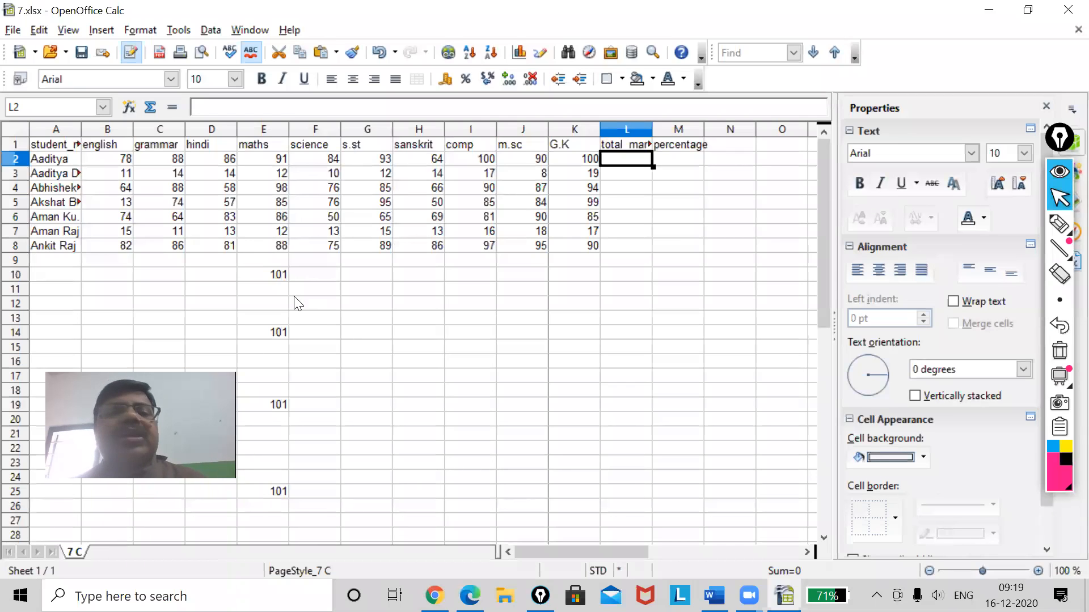
left_click(103, 162)
left_click_drag(102, 162, 582, 166)
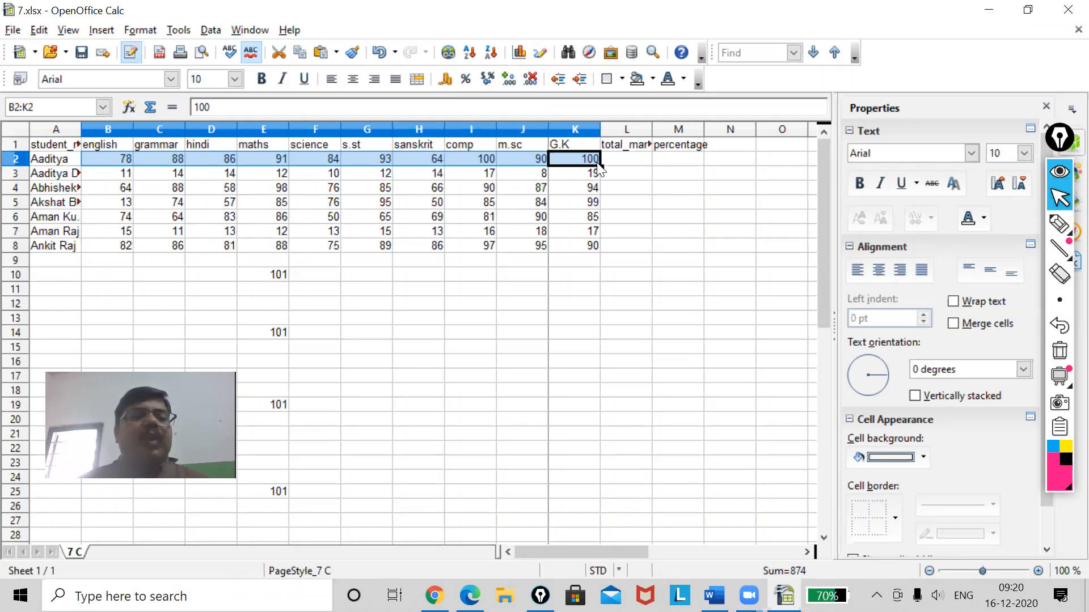
left_click(627, 165)
type("=")
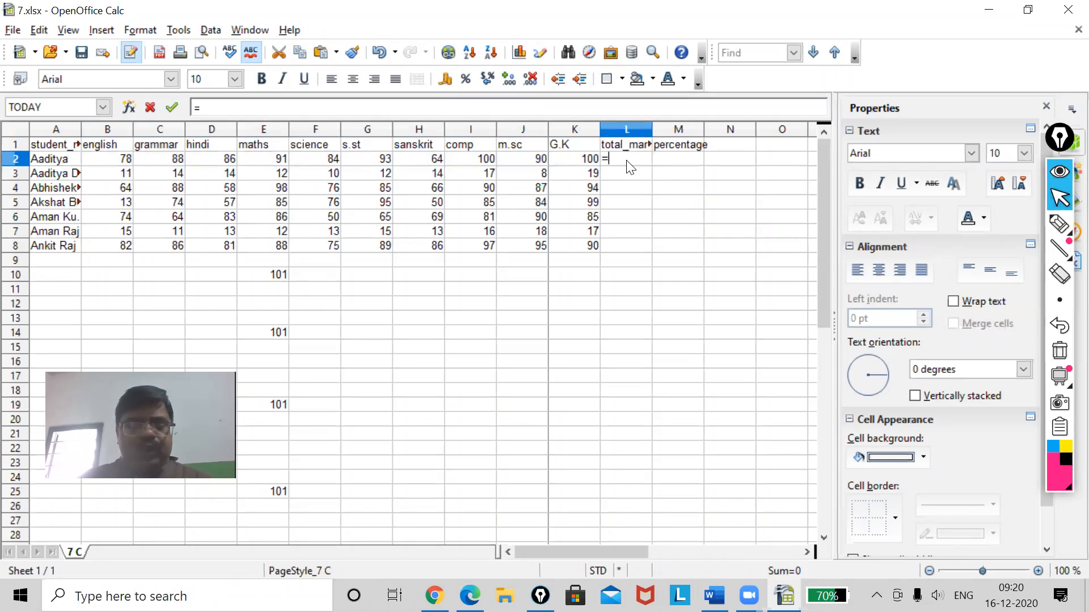
type("sum(")
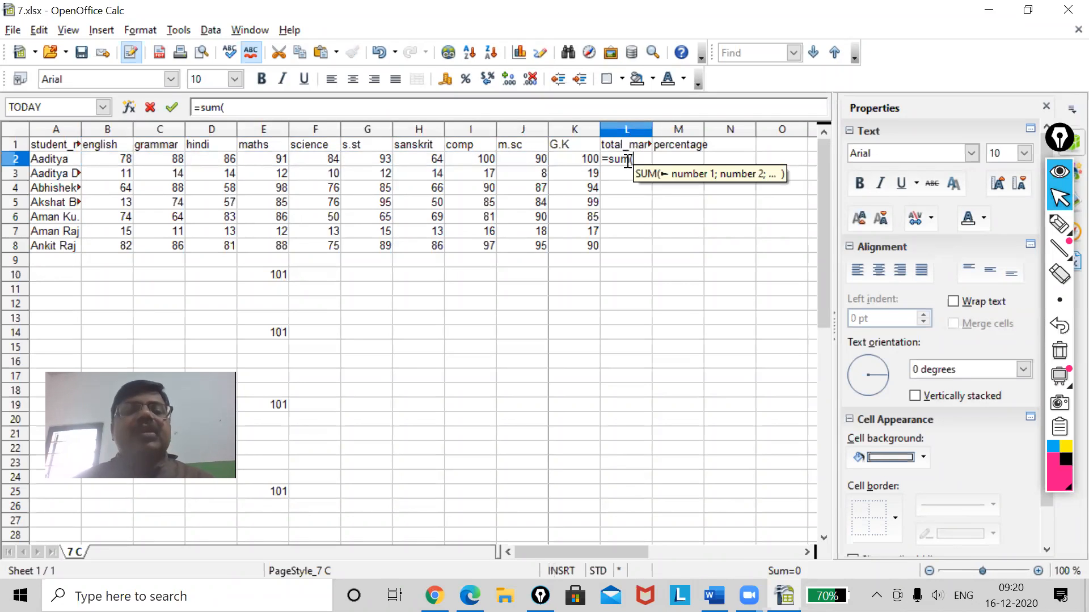
type("b2:")
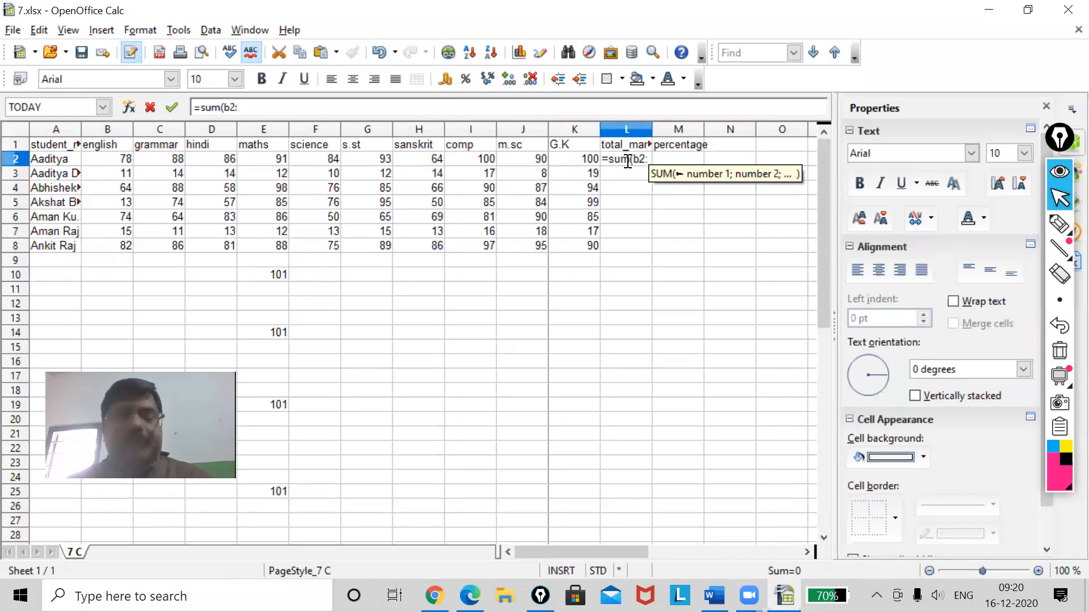
type("k2")
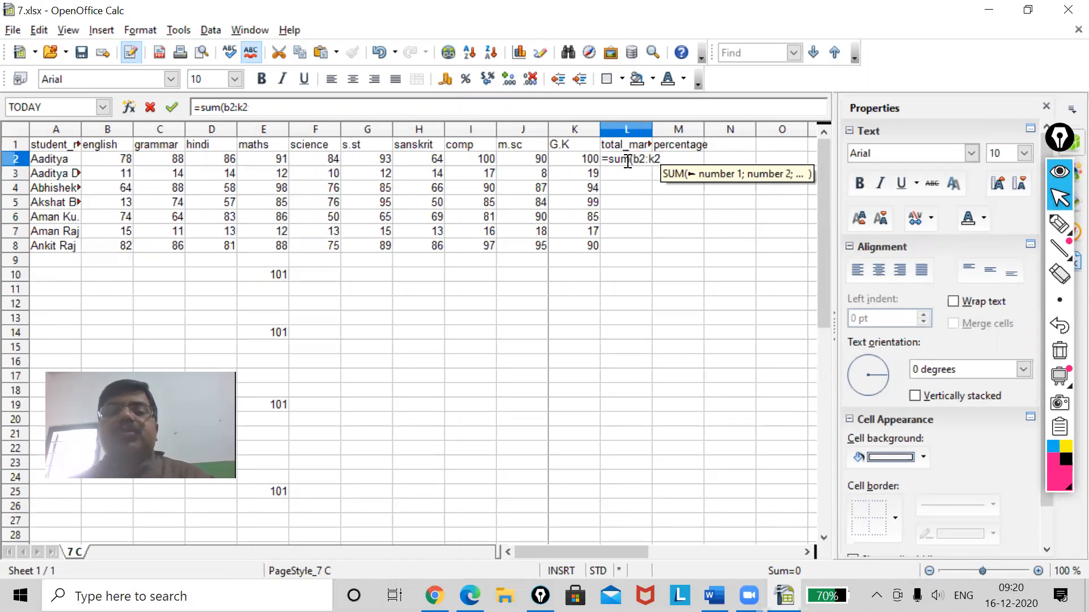
type(")")
key("Return")
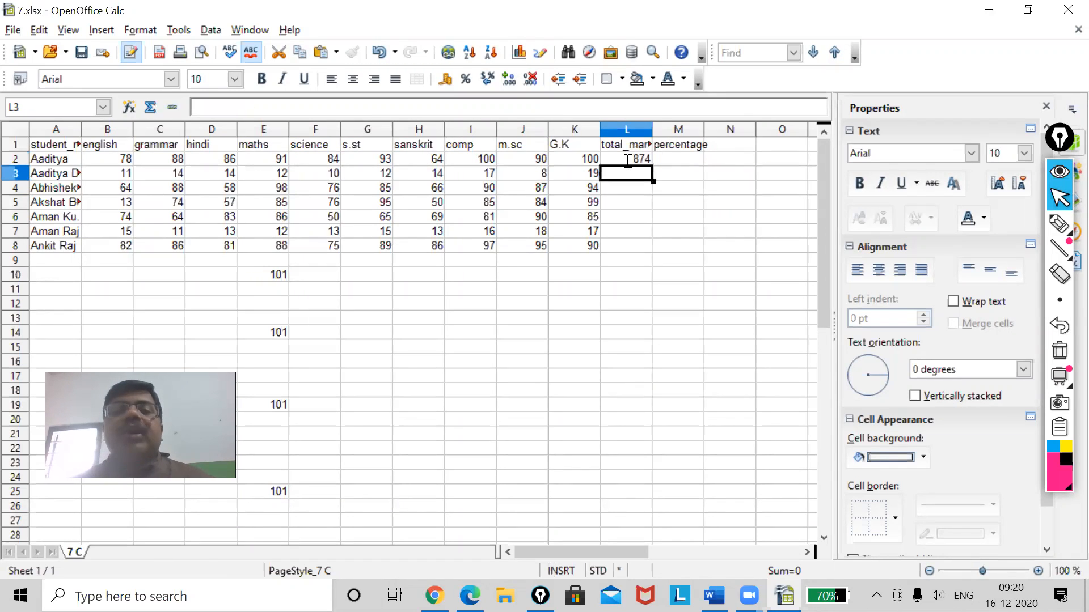
Replace the formula in L2 with the cell-by-cell addition =B2+C2+D2+E2+F2+G2+H2+I2+J2+K2
left_click(637, 162)
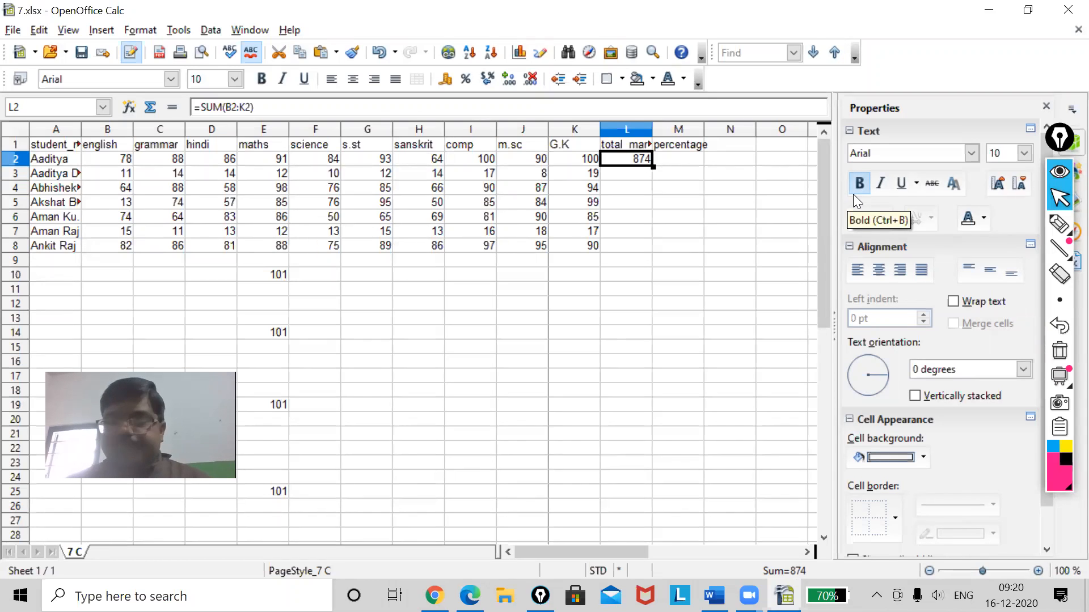
key("Delete")
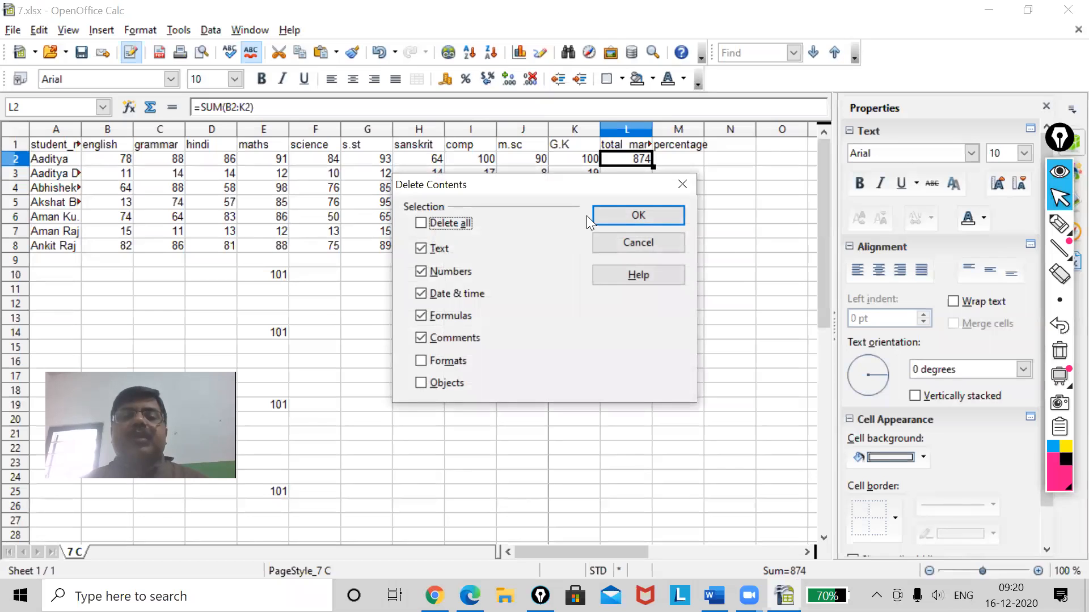
left_click(683, 185)
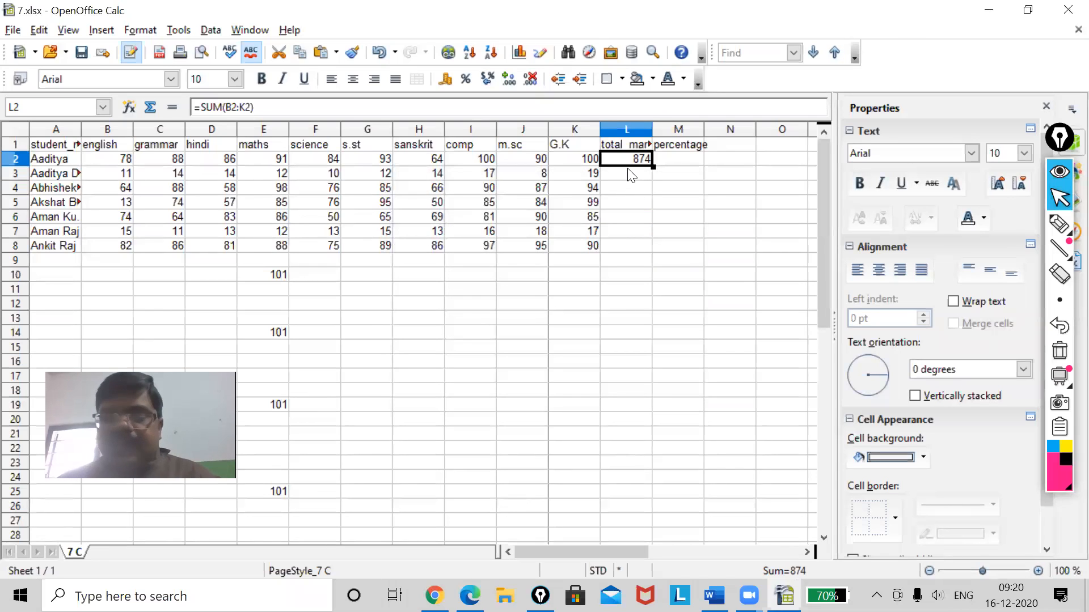
type("=b2+c2")
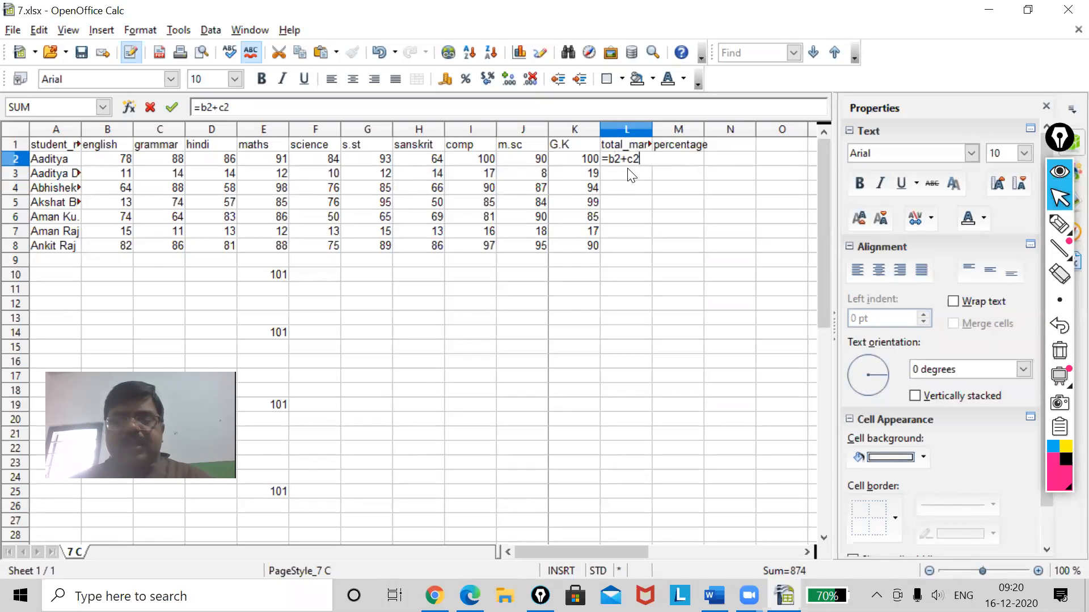
type("+d2")
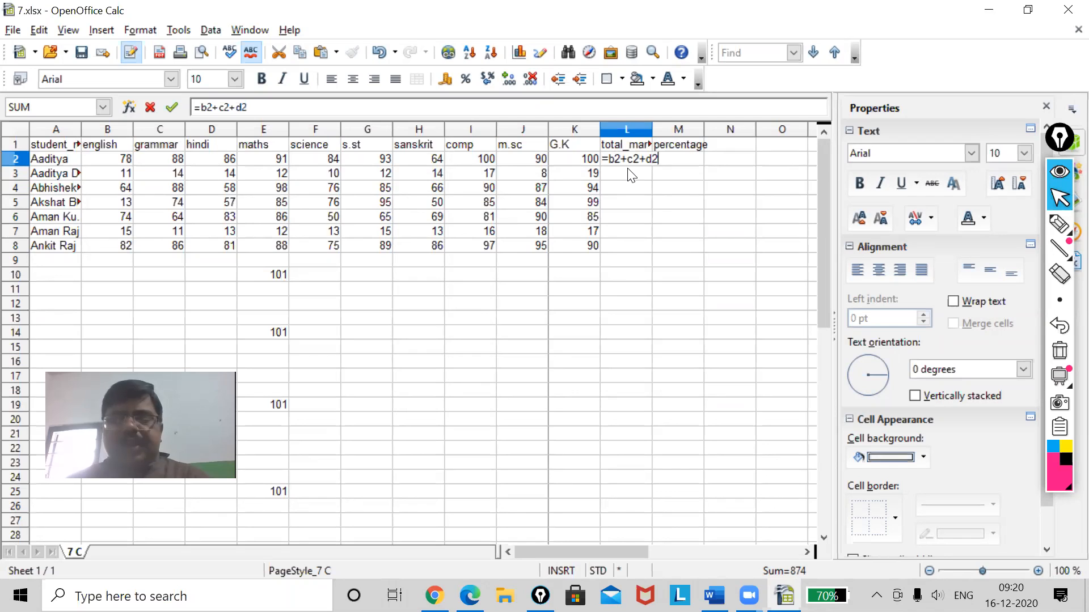
type("+e2+f2")
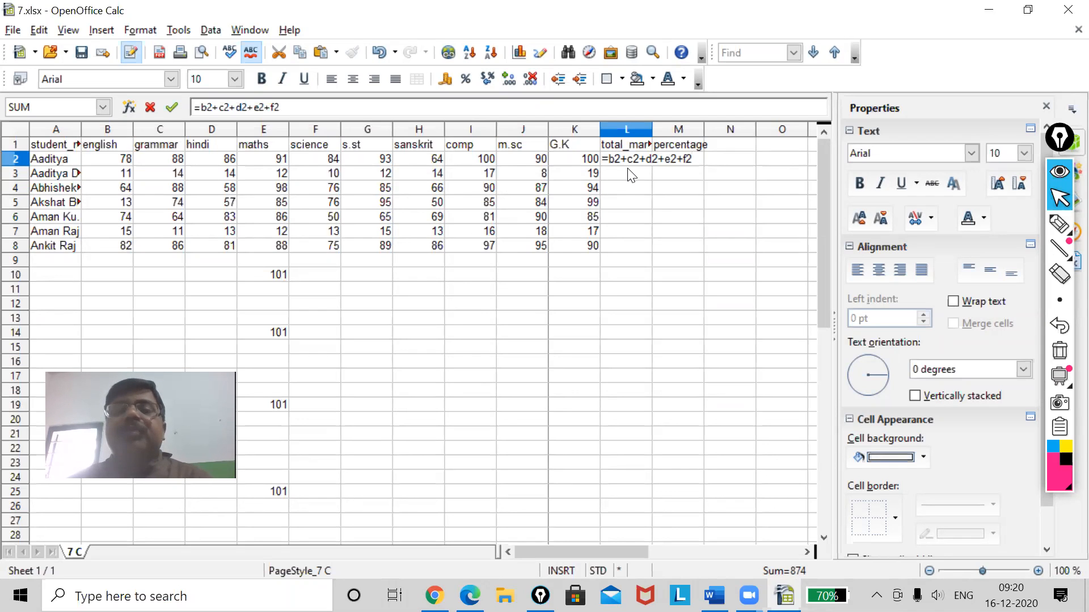
type("+g")
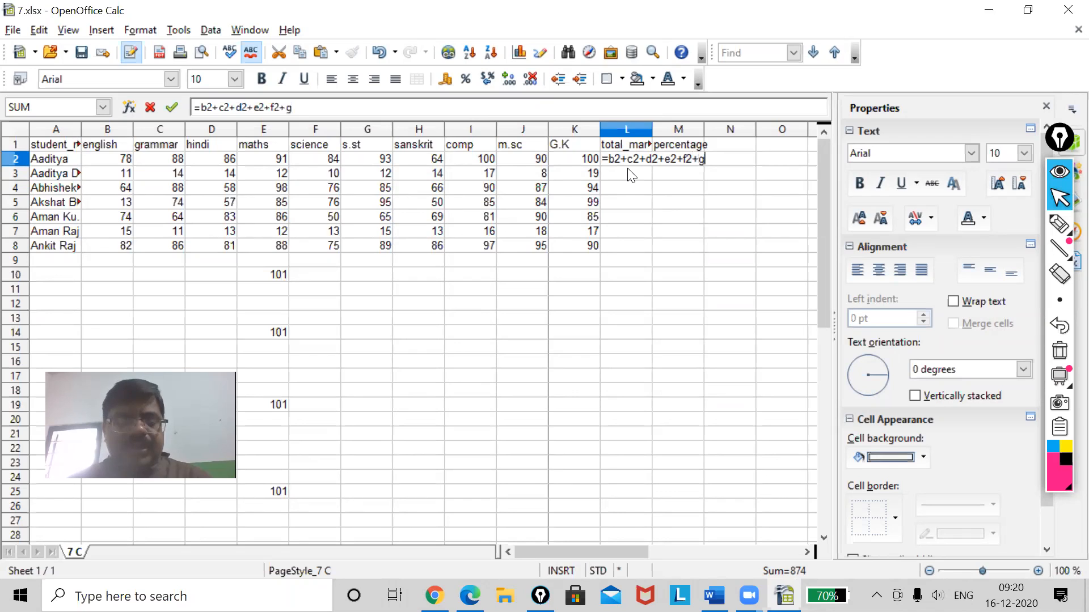
type("2+h2+i2+")
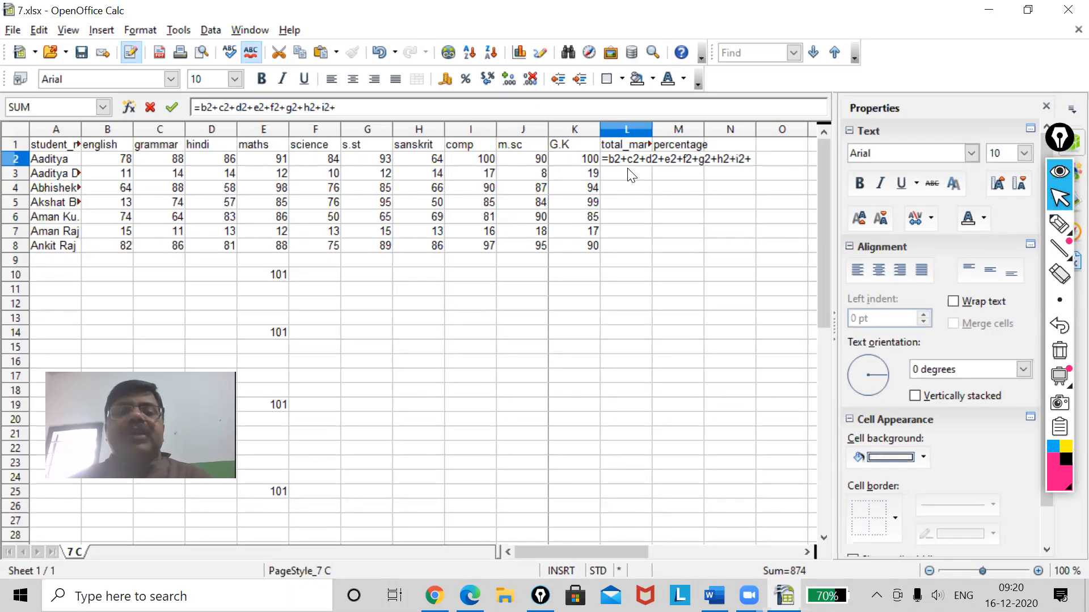
type("j2+")
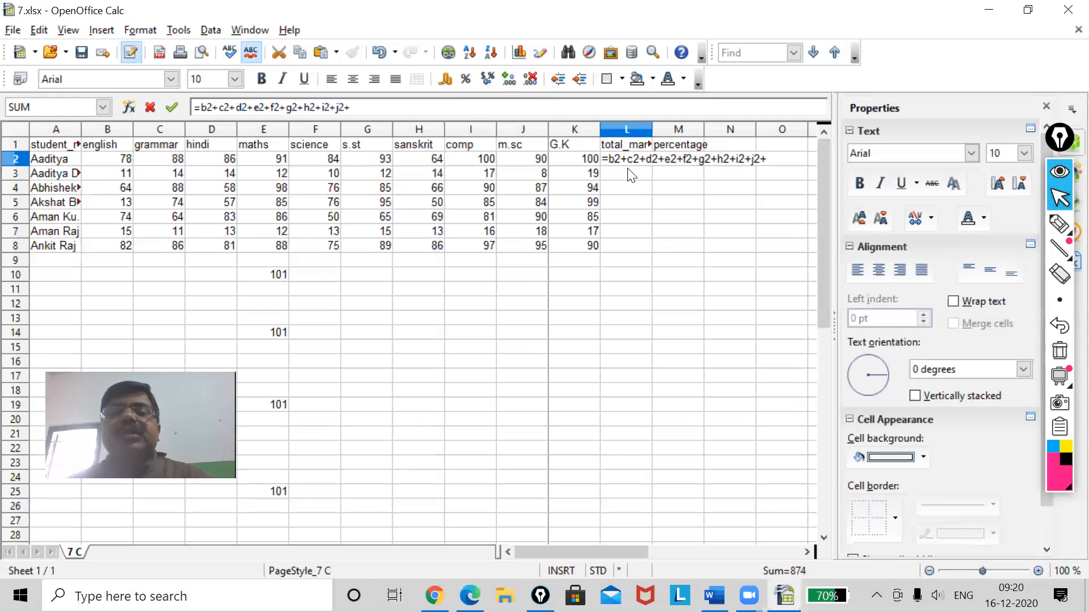
type("k2")
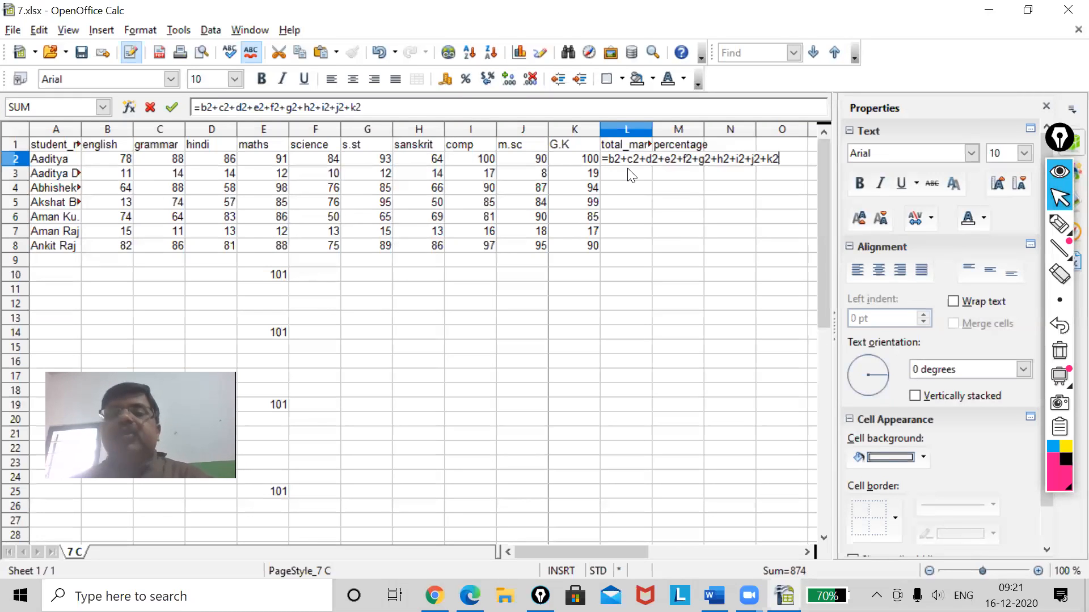
key("Return")
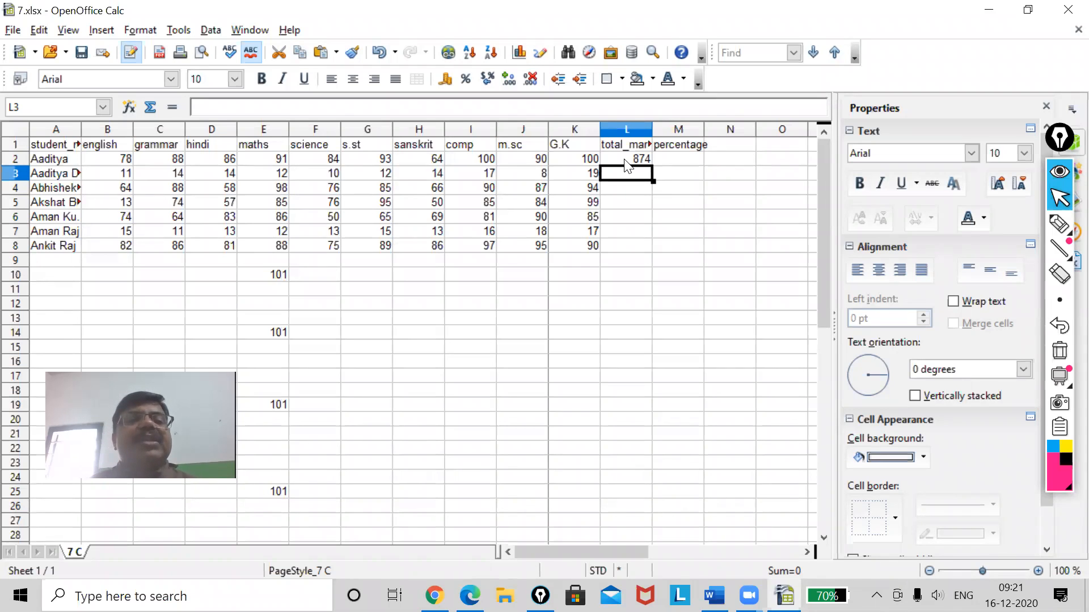
Review the addition formula in L2 and undo the formula entries made in that cell
left_click(626, 161)
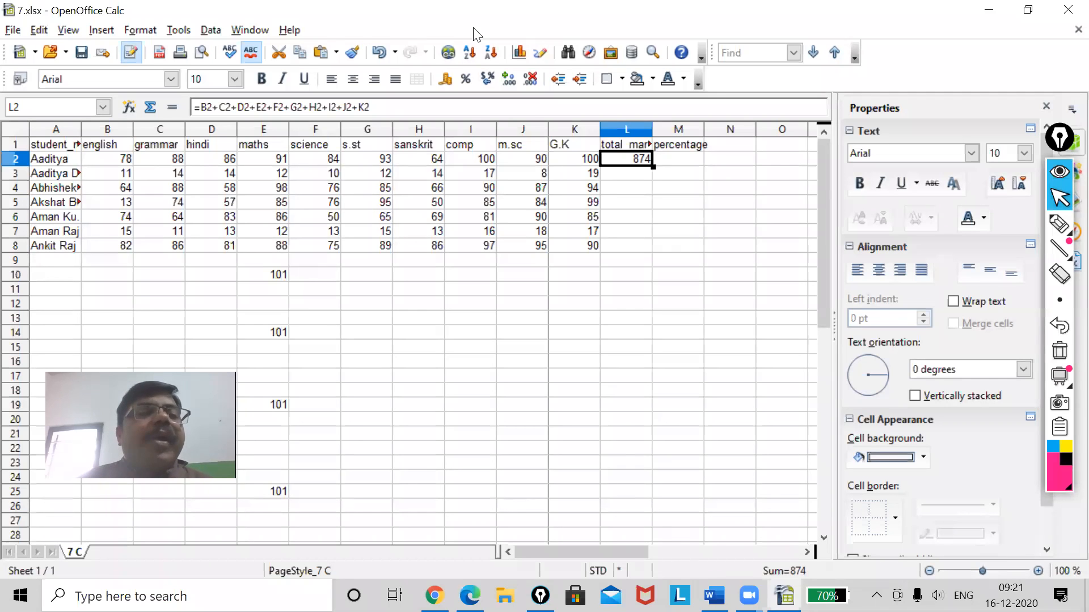
left_click(626, 245)
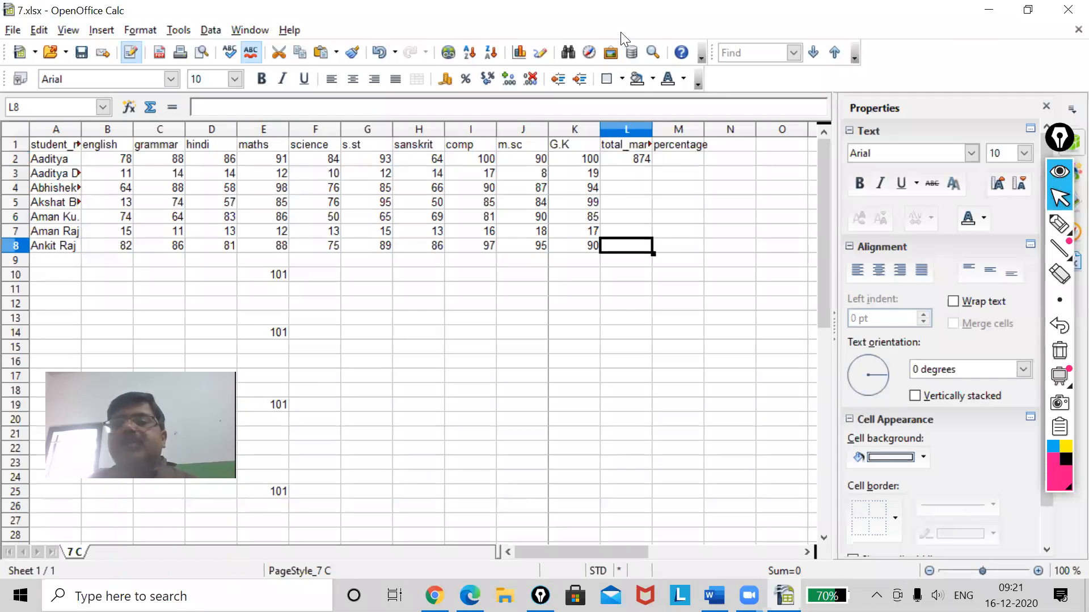
key("ctrl+z")
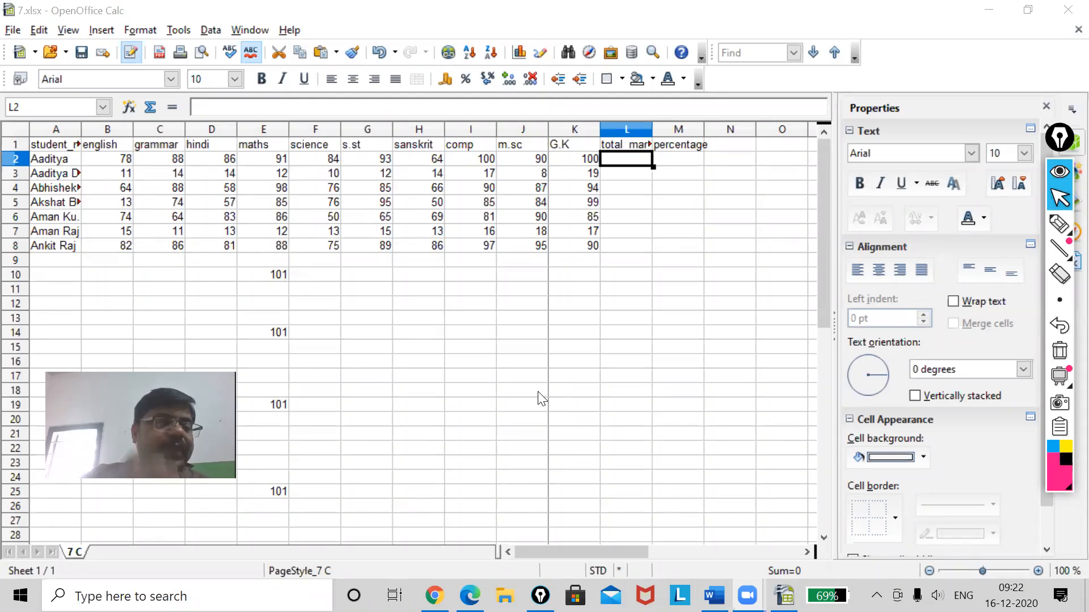
Circle the Sum icon with the pen and total the marks in B2:K2 into L2 with the Sum function
left_click(468, 400)
left_click_drag(111, 161, 569, 156)
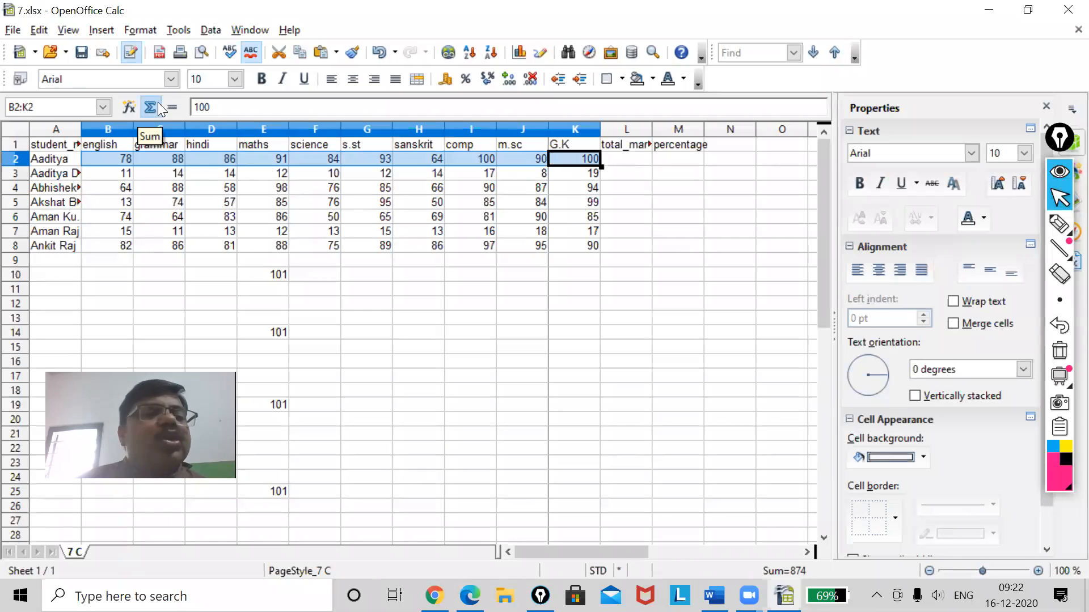
mouse_move(1062, 224)
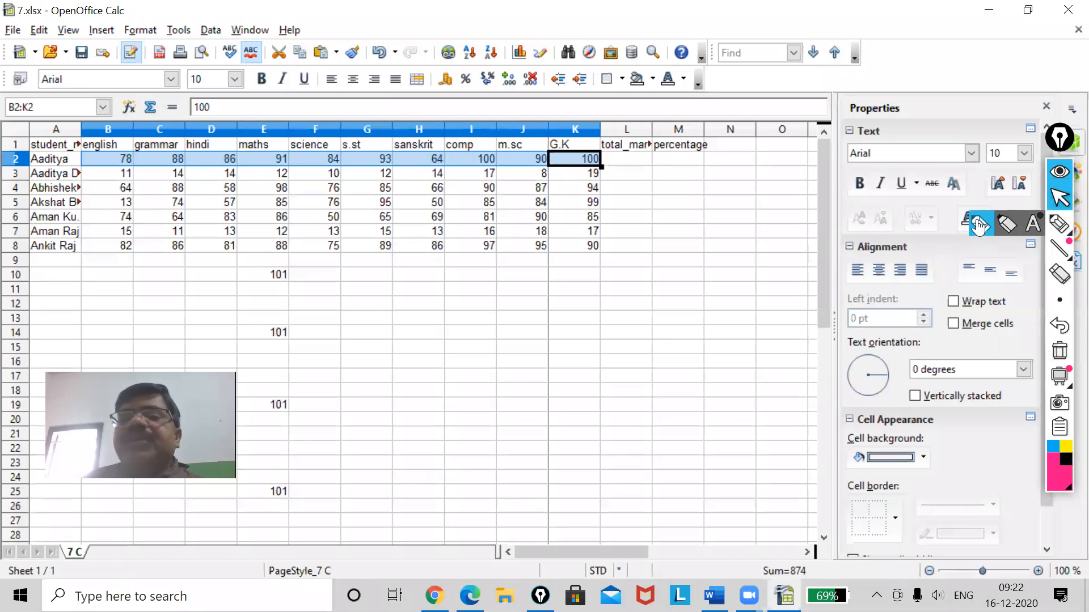
left_click(979, 224)
mouse_move(156, 85)
left_mouse_down()
mouse_move(146, 125)
mouse_move(169, 93)
left_mouse_up()
left_click(1059, 197)
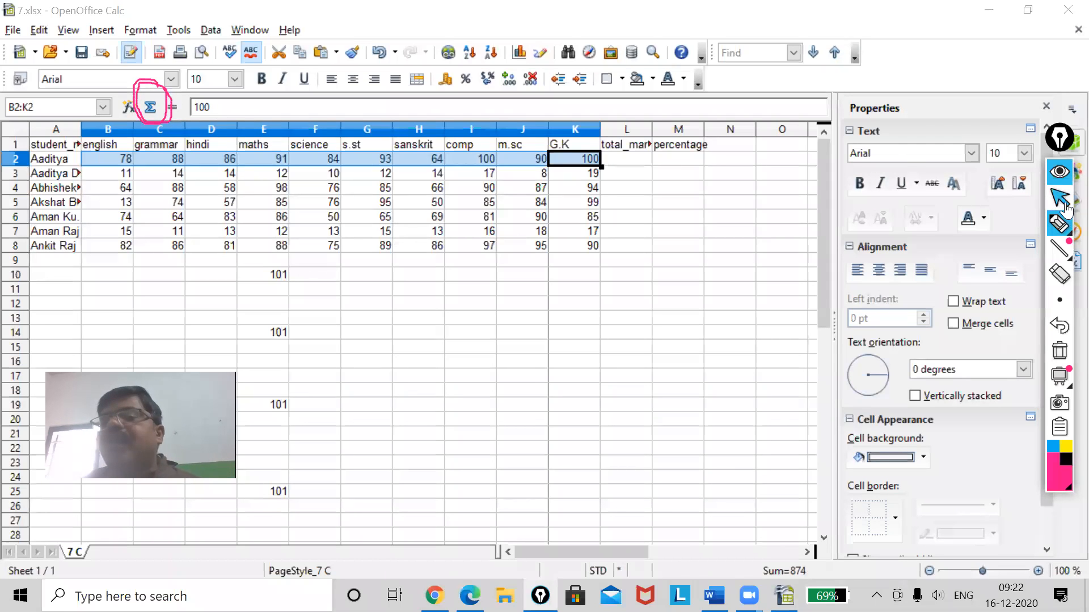
left_click(151, 107)
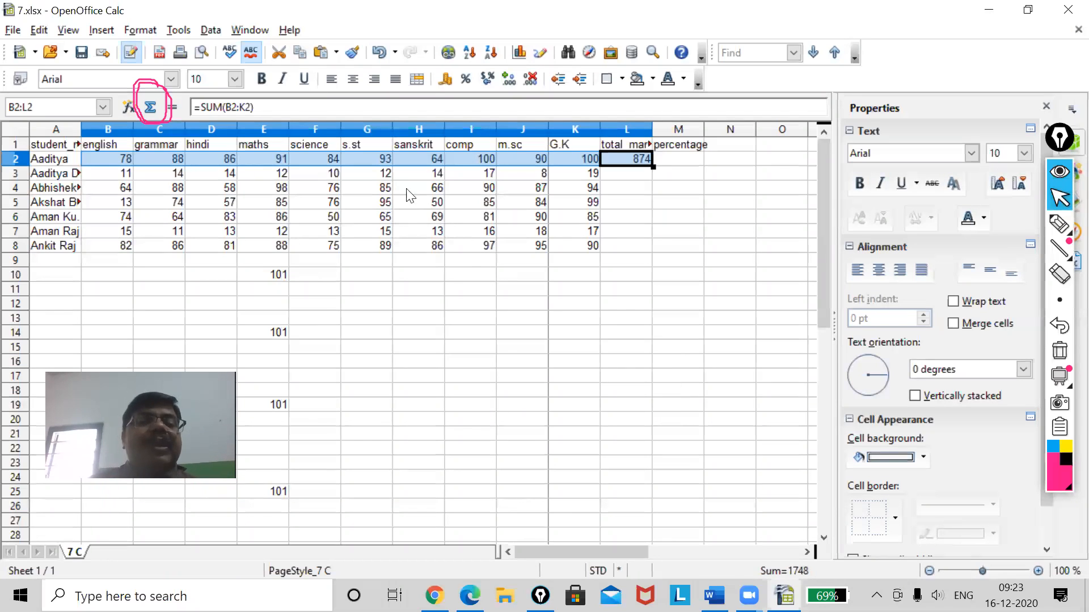
Select the s.st marks G2:G8, circle the cell below them with the pen, and clear all pen marks
left_click(381, 162)
left_click_drag(383, 162, 385, 243)
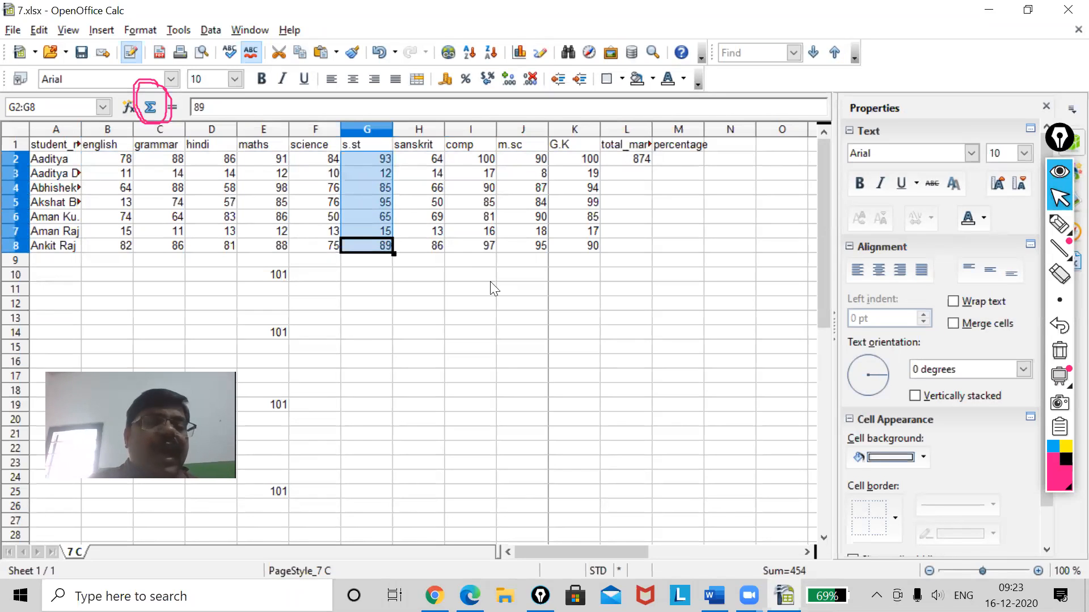
left_click(1057, 223)
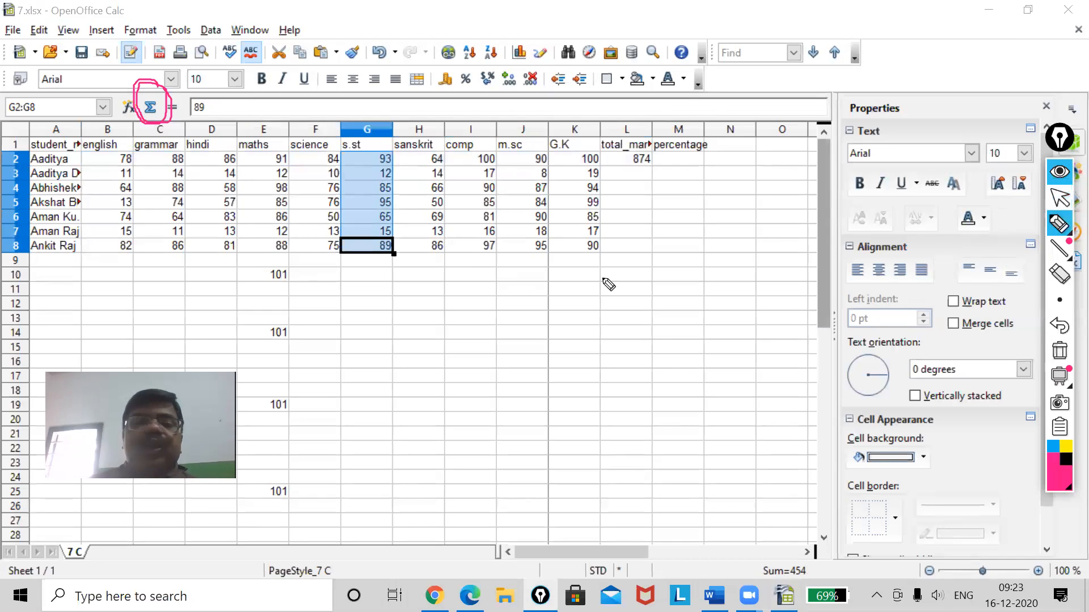
mouse_move(389, 260)
left_mouse_down()
mouse_move(346, 260)
mouse_move(370, 274)
mouse_move(399, 263)
mouse_move(360, 252)
left_mouse_up()
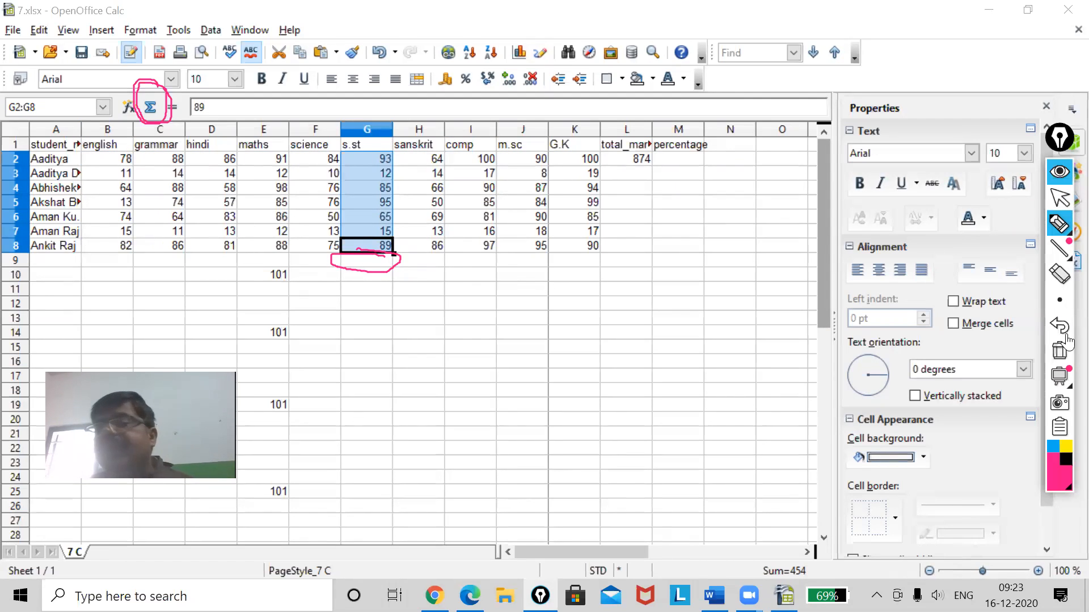
left_click(1054, 350)
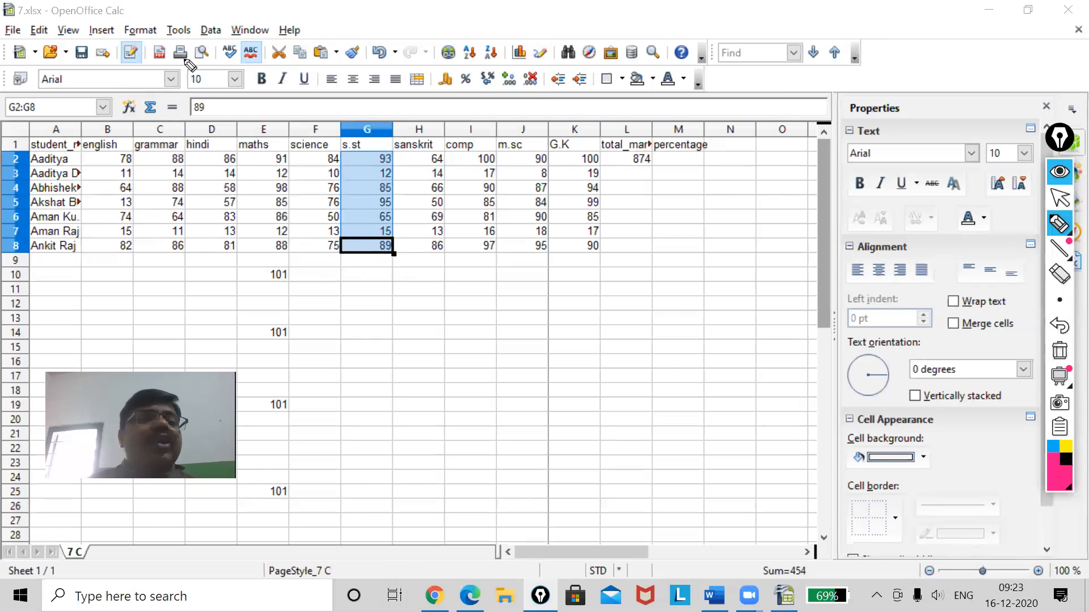
Total the s.st marks in G2:G8 into G9 with the Sum function
left_click(1059, 196)
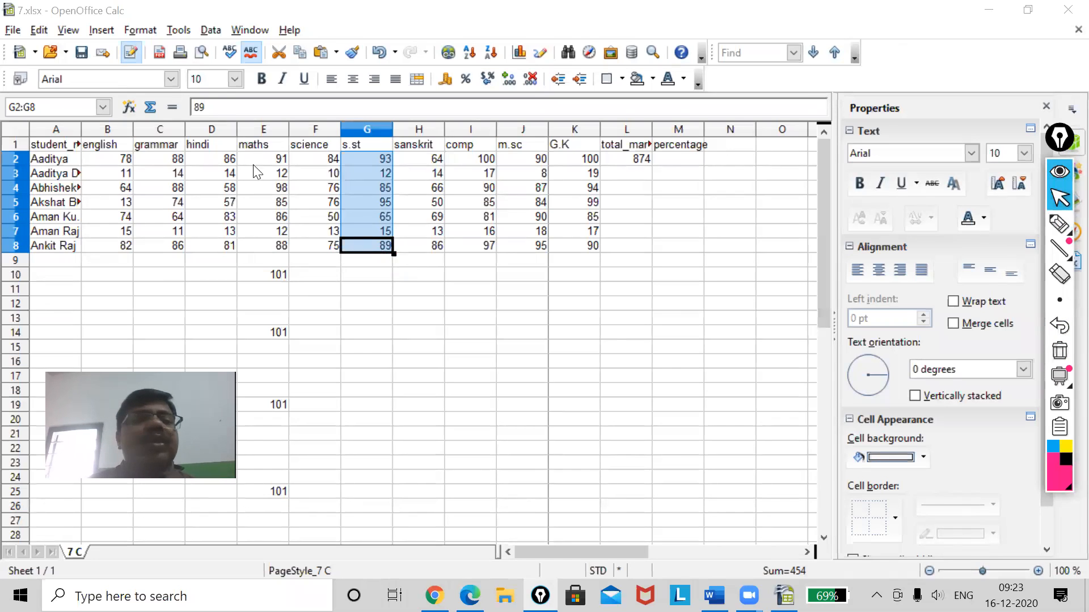
left_click(150, 107)
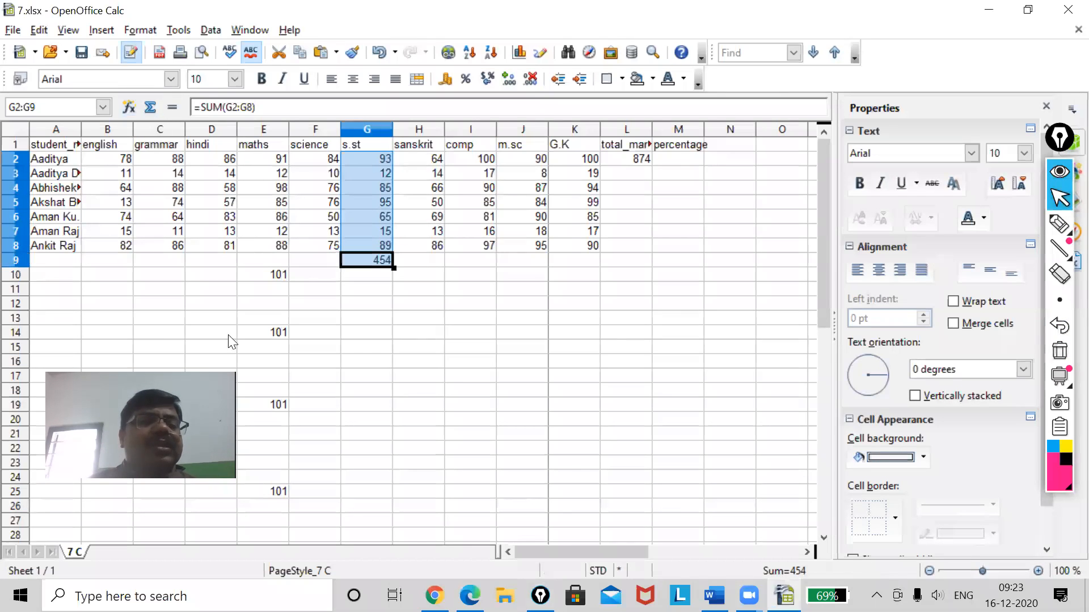
left_click(480, 405)
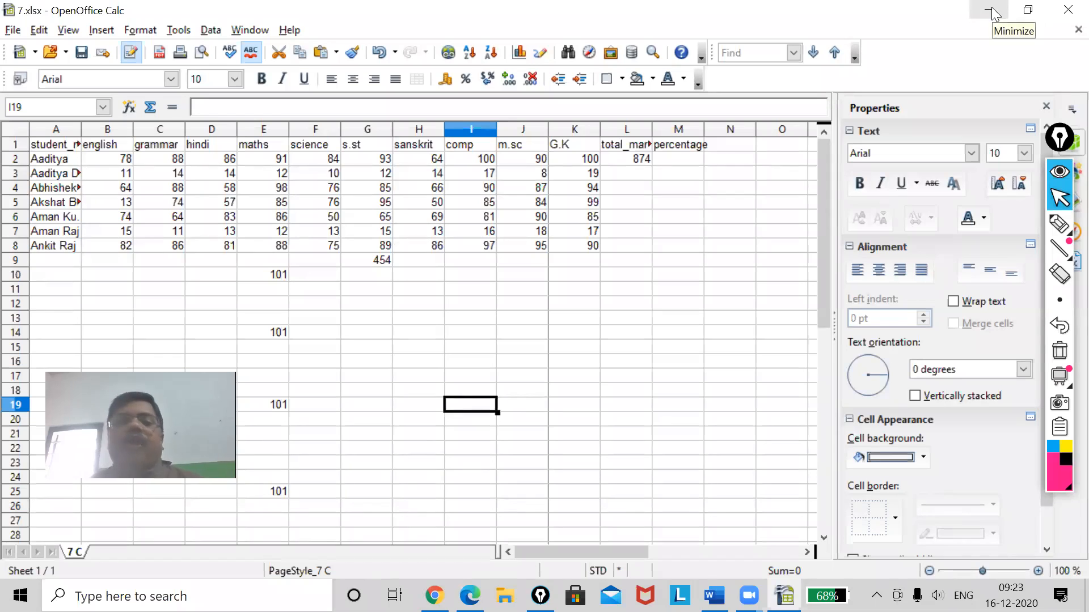
Switch to the Word document std 11(5th week) to review the topics to be covered, and return to the Calc sheet
left_click(714, 595)
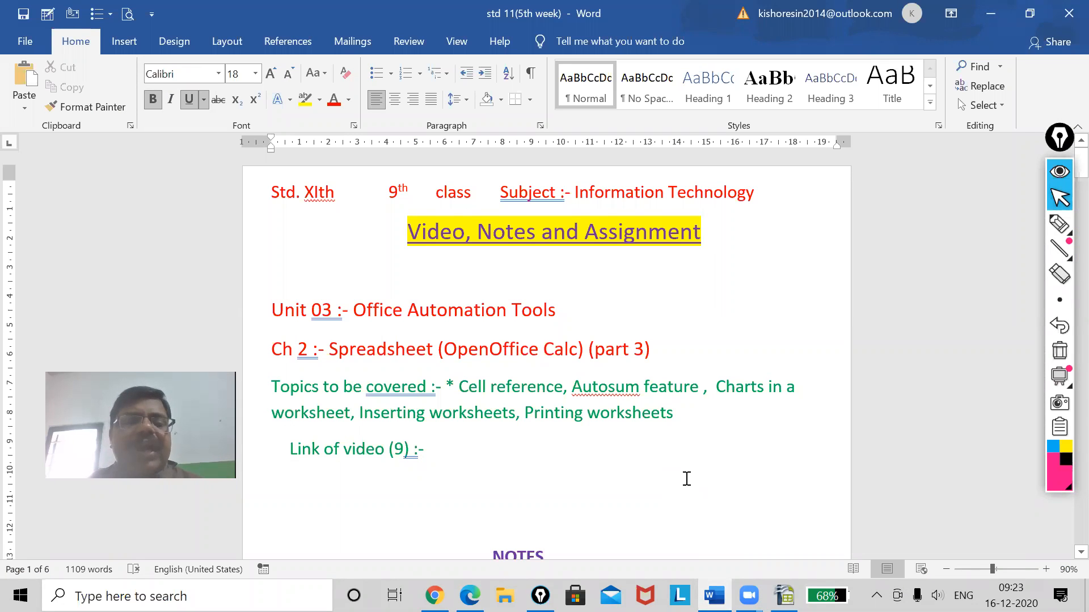
left_click(991, 12)
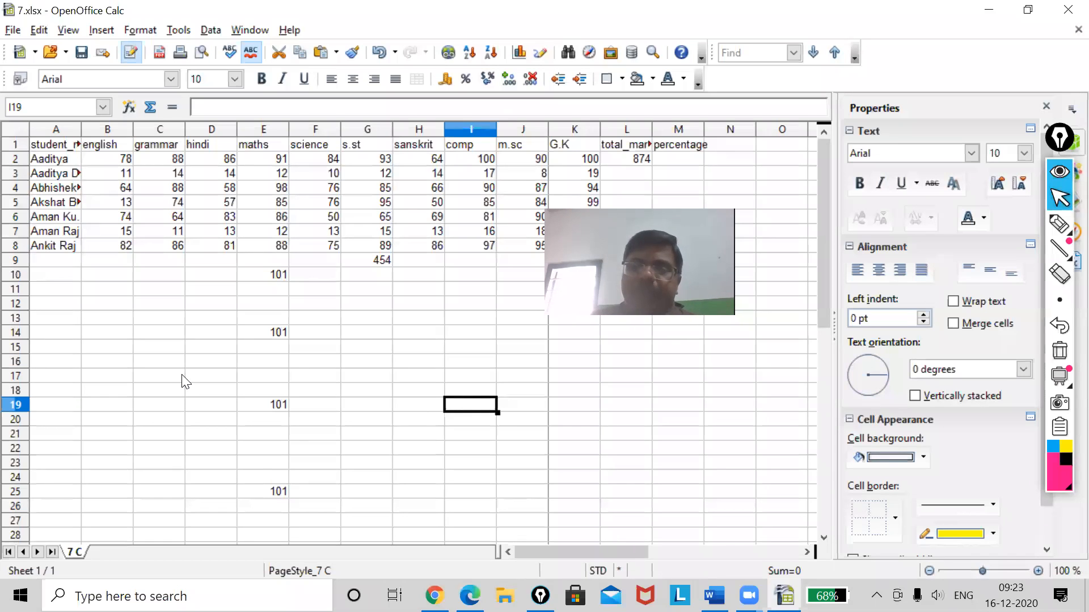
Open the 7 C sheet tab's list of worksheet commands for review, and close it
right_click(68, 551)
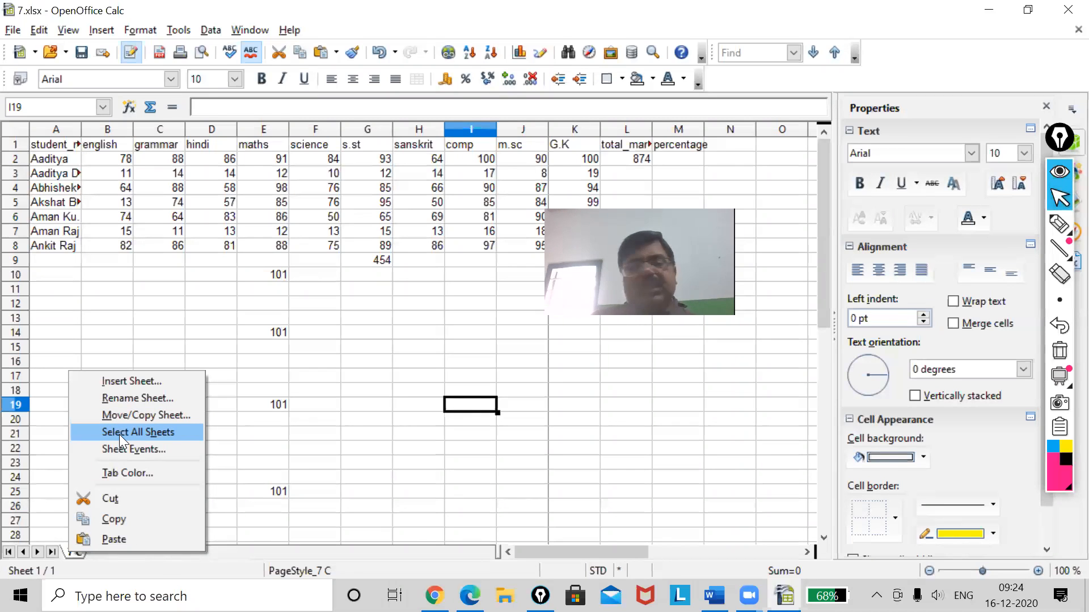
left_click(409, 462)
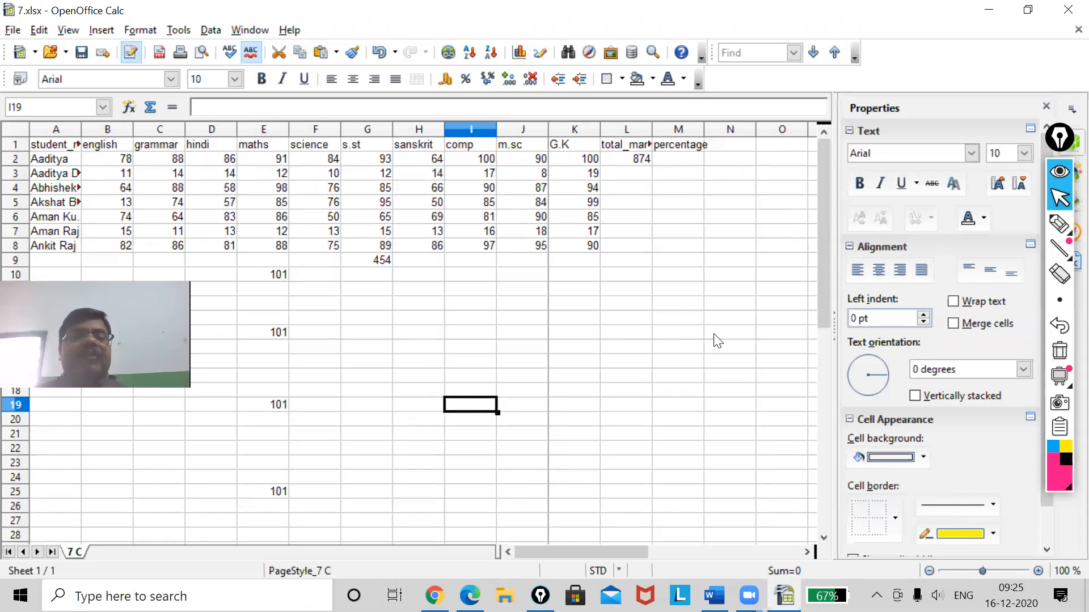
Delete the contents of cells E9:H26 below the marks table, with formats and objects excluded from the deletion
left_click(264, 289)
left_click_drag(265, 260, 434, 506)
key("BackSpace")
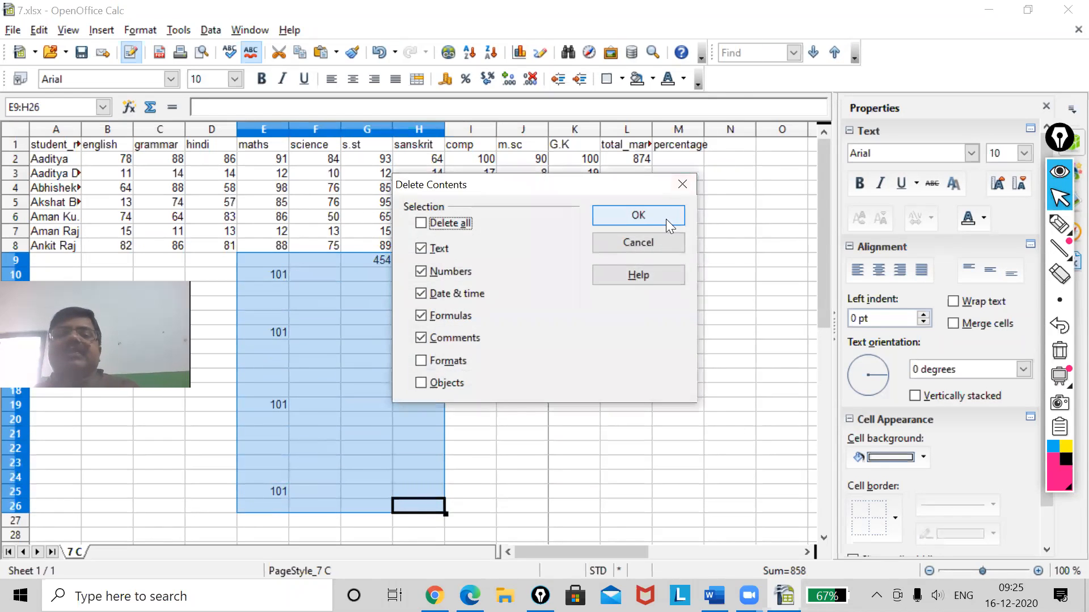
left_click(666, 219)
Delete the SUM formula from cell L2 in the total marks column
left_click(630, 145)
left_click(634, 160)
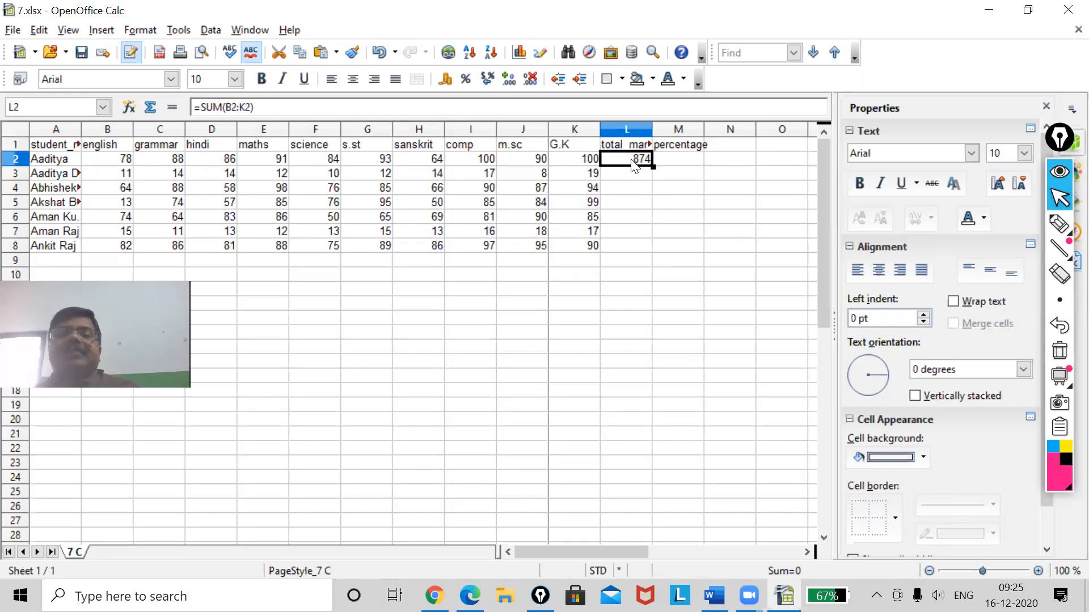
key("BackSpace")
left_click(649, 216)
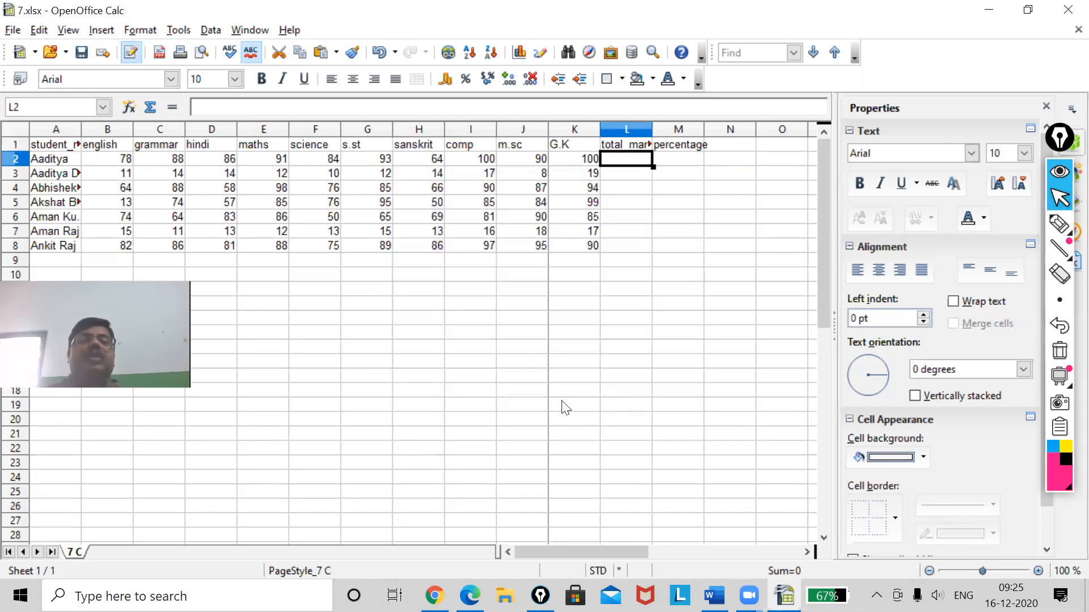
left_click(522, 347)
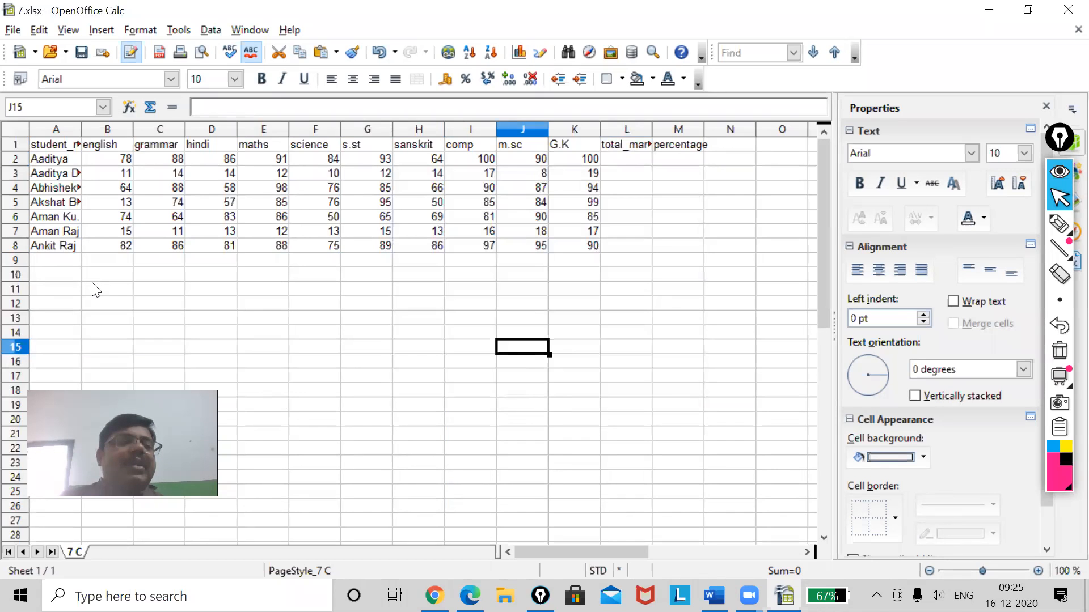
Widen column A to show the student names and start a normal column chart from A1:K3, continuing to its data range
left_click_drag(43, 145, 575, 180)
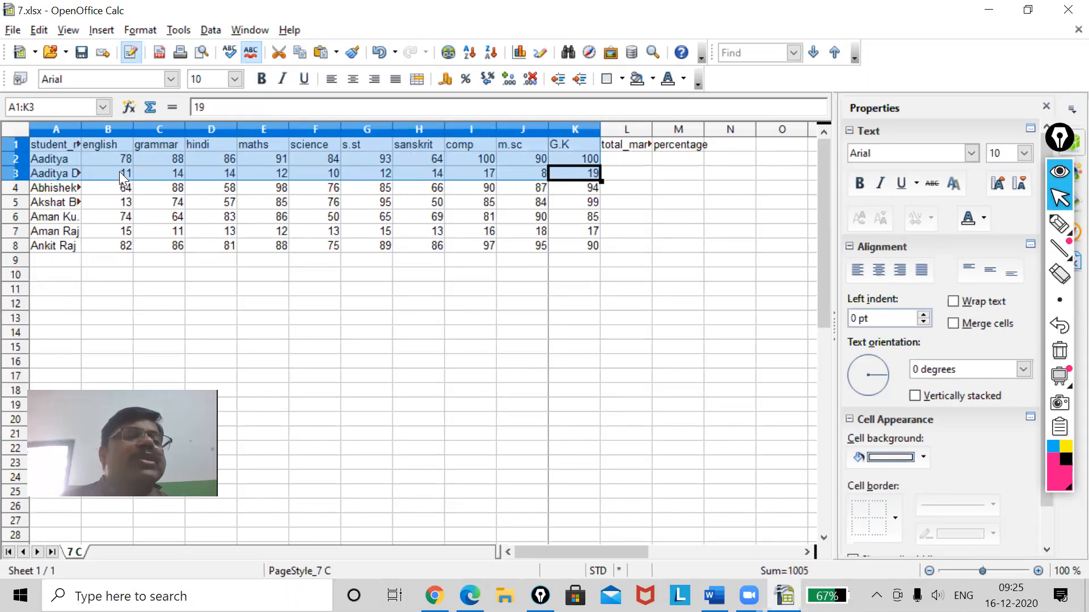
left_click_drag(80, 124, 111, 124)
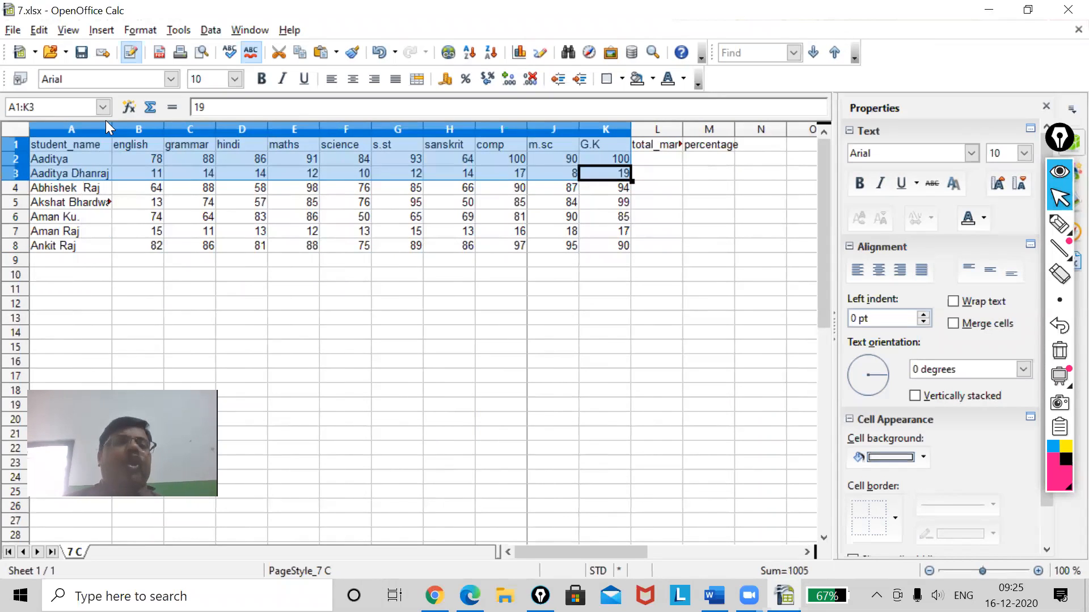
left_click(100, 30)
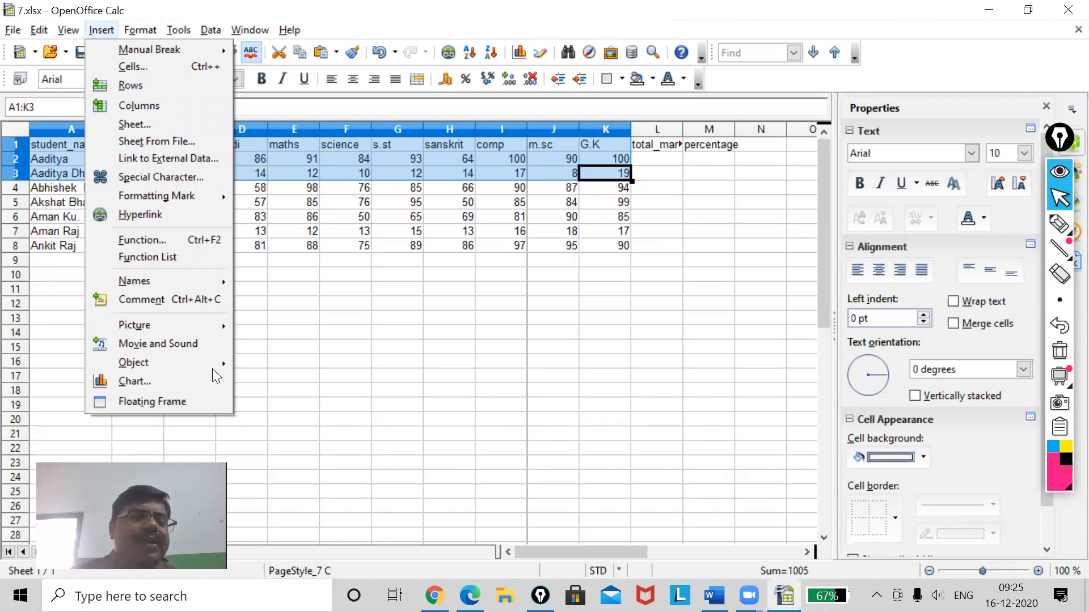
left_click(140, 385)
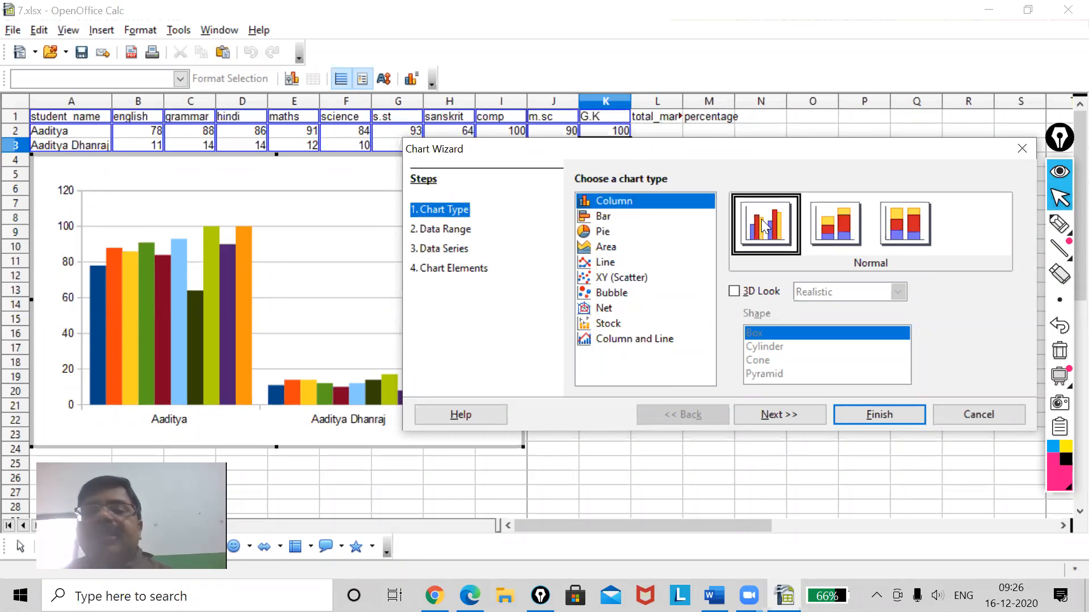
left_click(778, 419)
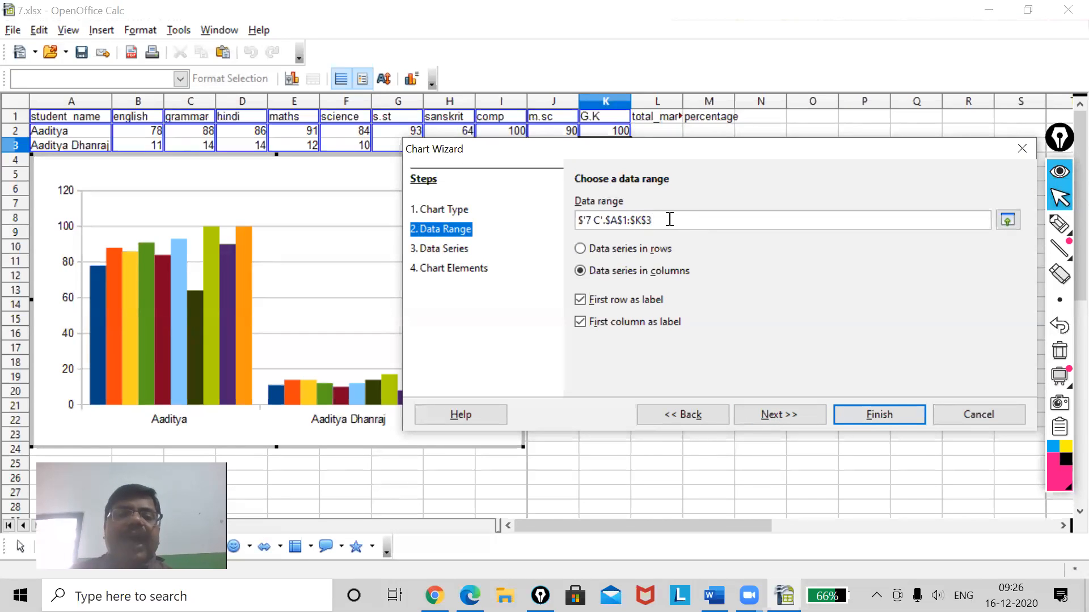
Try the chart data range $'7 C'.$A$1:$K$2, and restore it to $'7 C'.$A$1:$K$3
key("BackSpace")
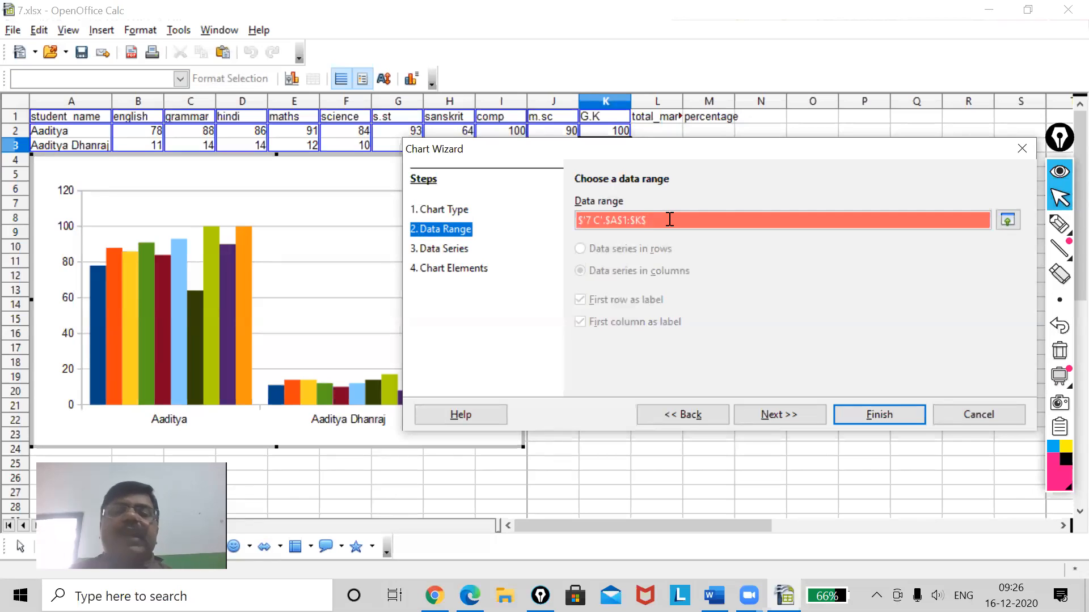
type("2")
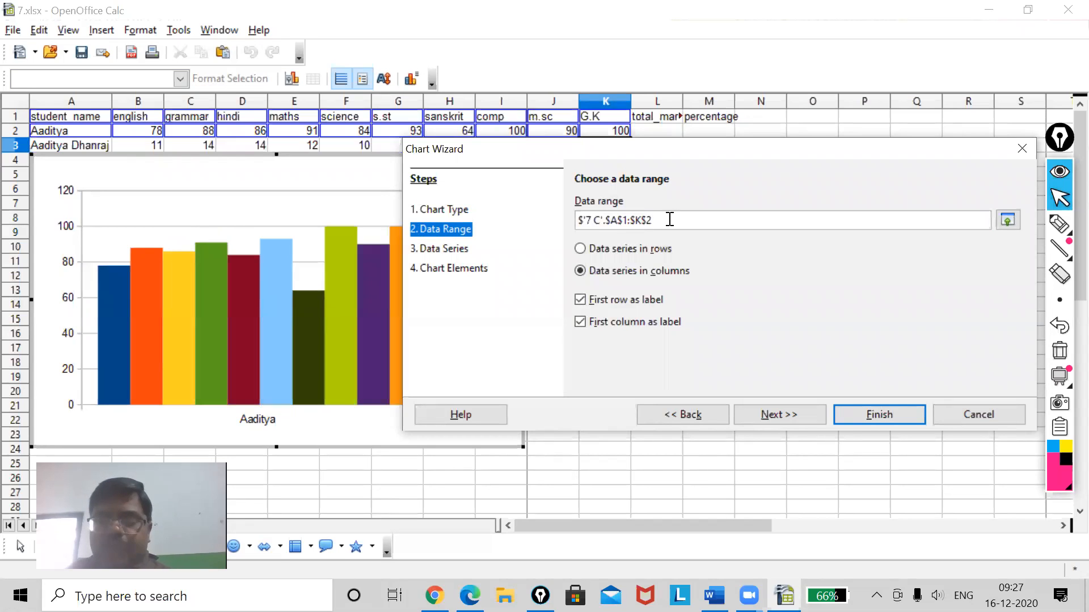
key("BackSpace")
type("3")
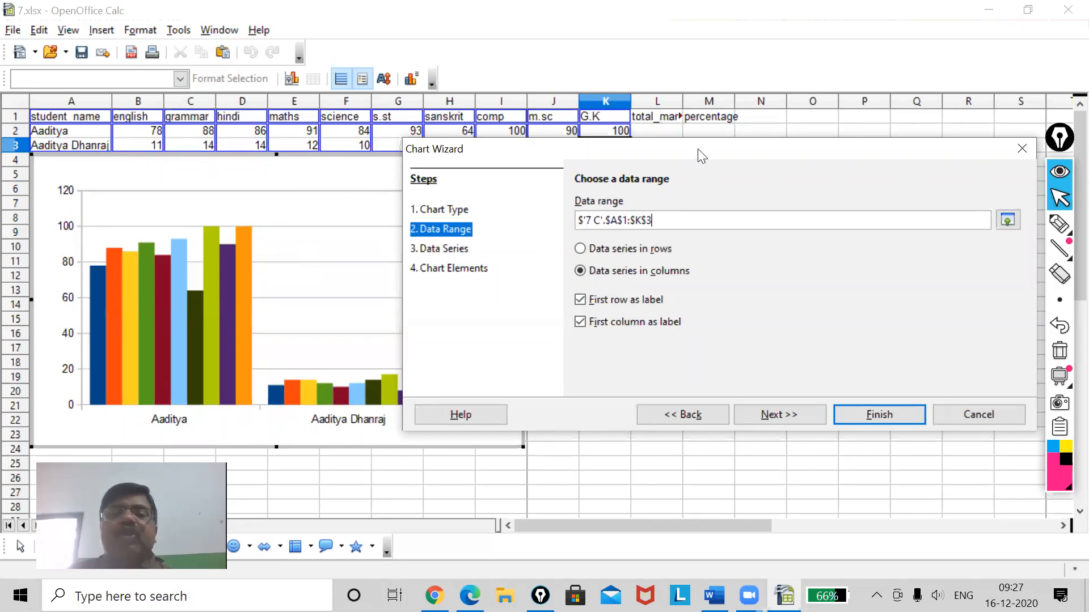
Move the Chart Wizard clear of the marks table and mark rows 2 to 4 beside the G.K column with the pen
left_click_drag(659, 161, 662, 218)
left_click(1060, 224)
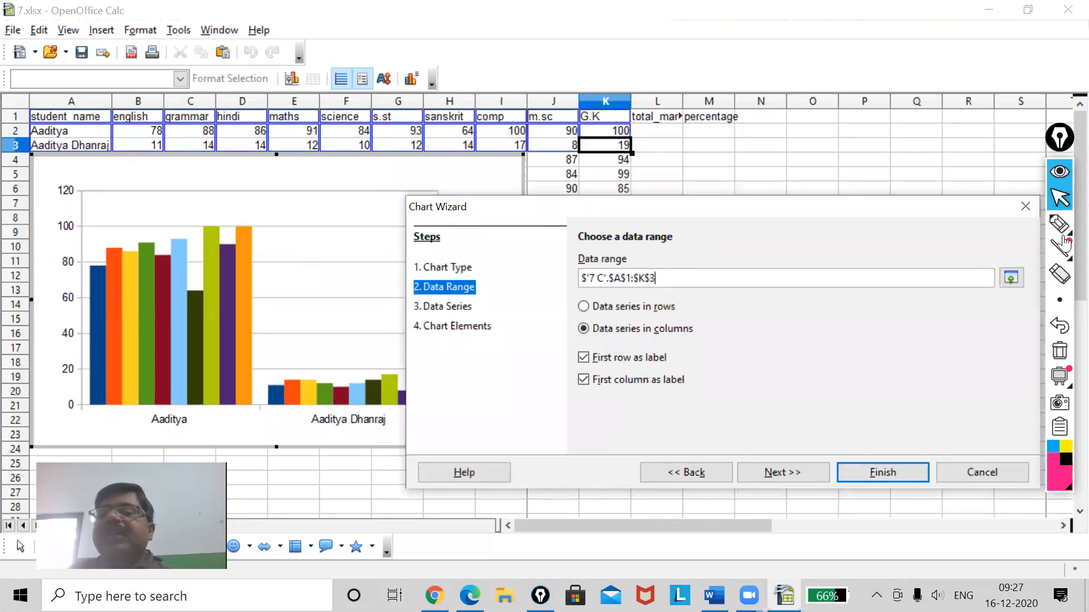
mouse_move(633, 144)
left_mouse_down()
mouse_move(657, 144)
mouse_move(642, 125)
left_mouse_up()
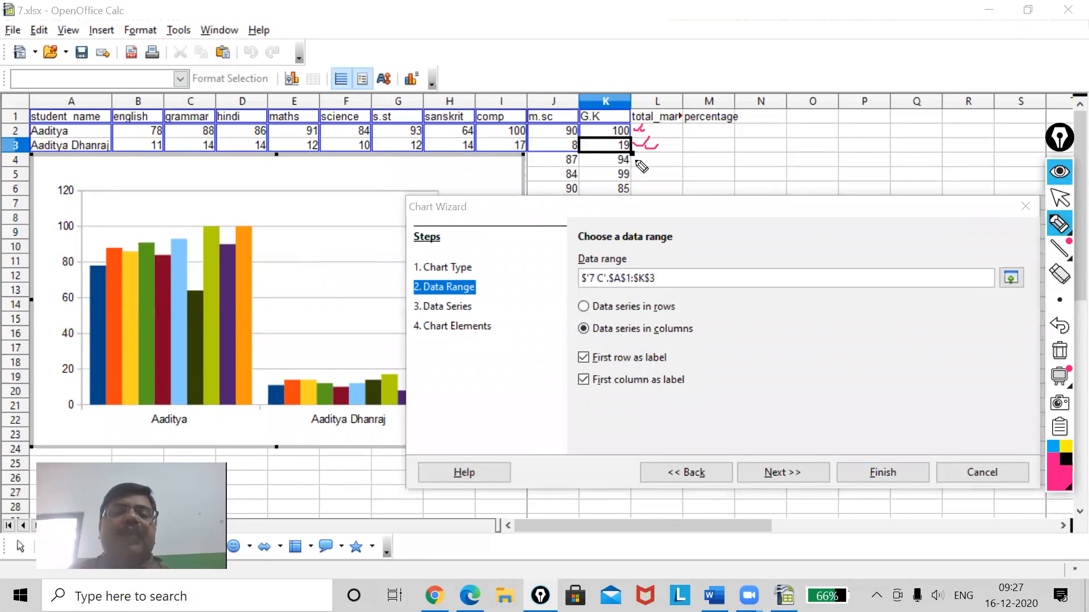
left_click_drag(638, 160, 665, 153)
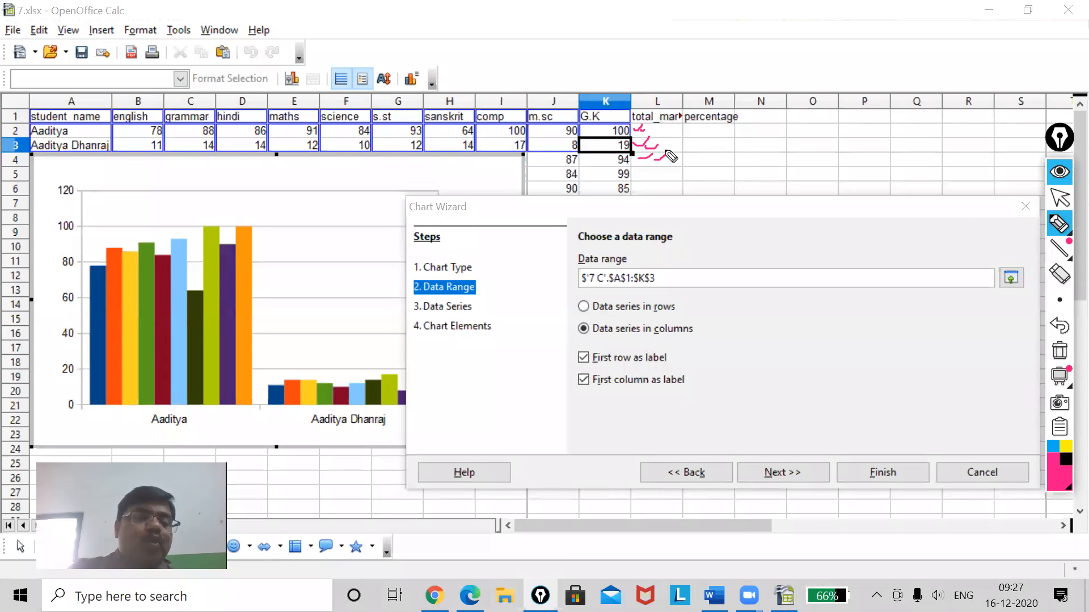
left_click(1058, 201)
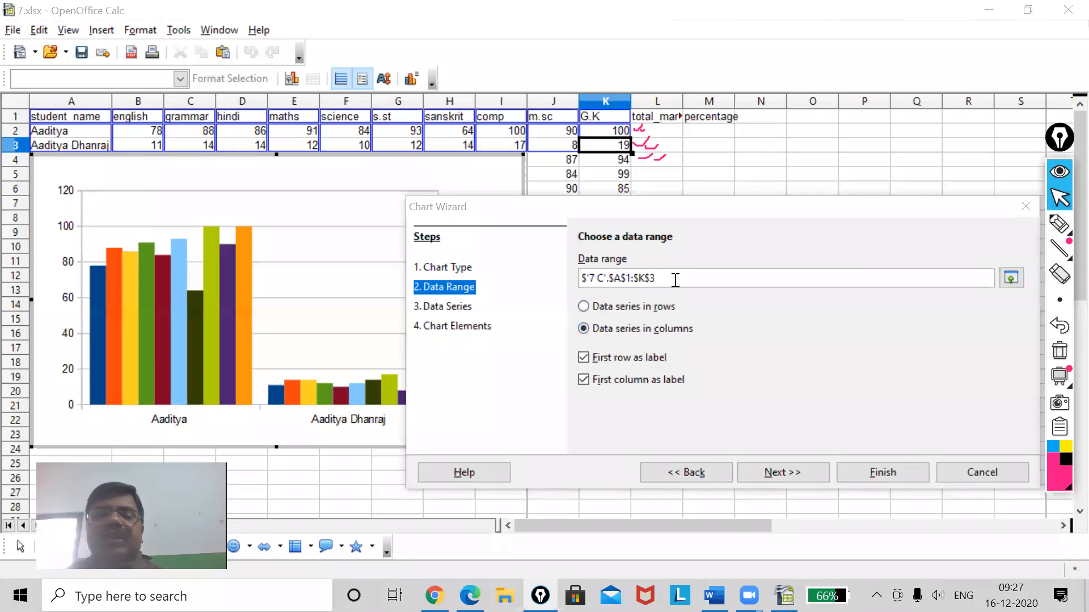
Keep the default data series and title the chart "Report of Std XI"
left_click(794, 472)
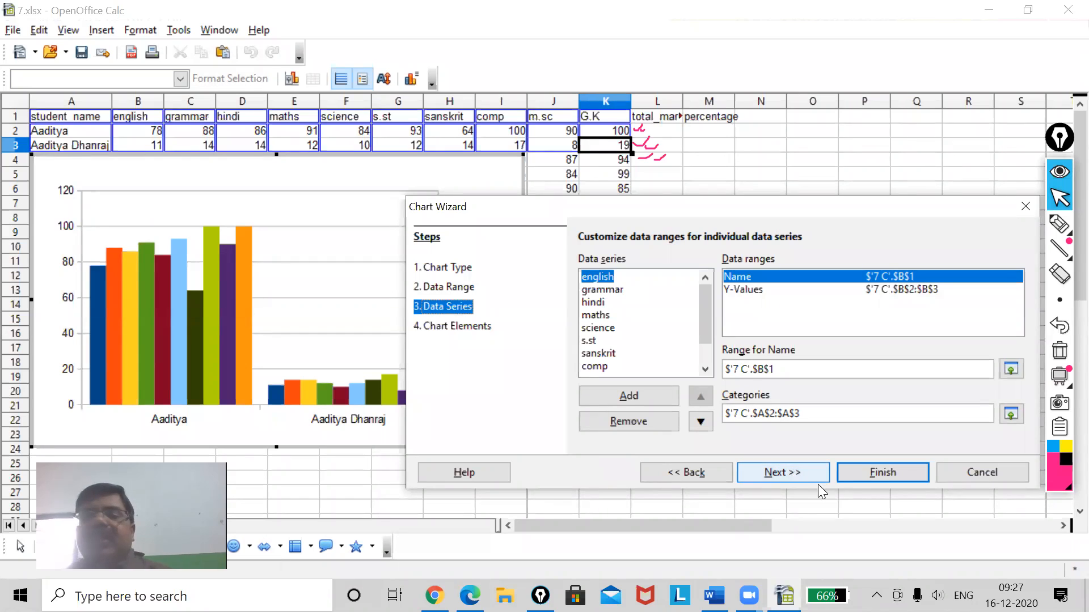
left_click(783, 470)
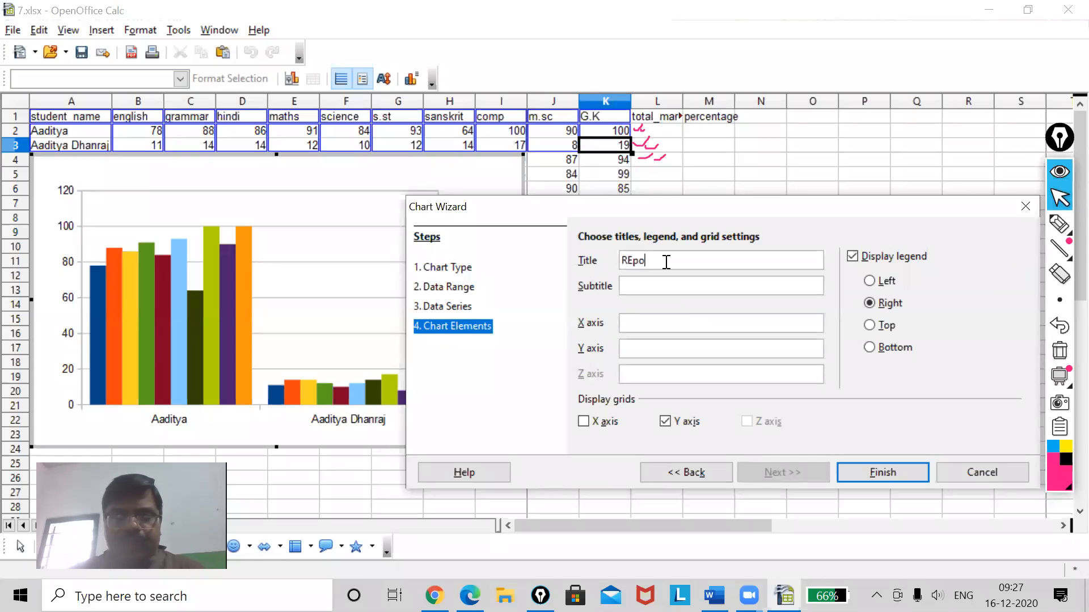
type("of")
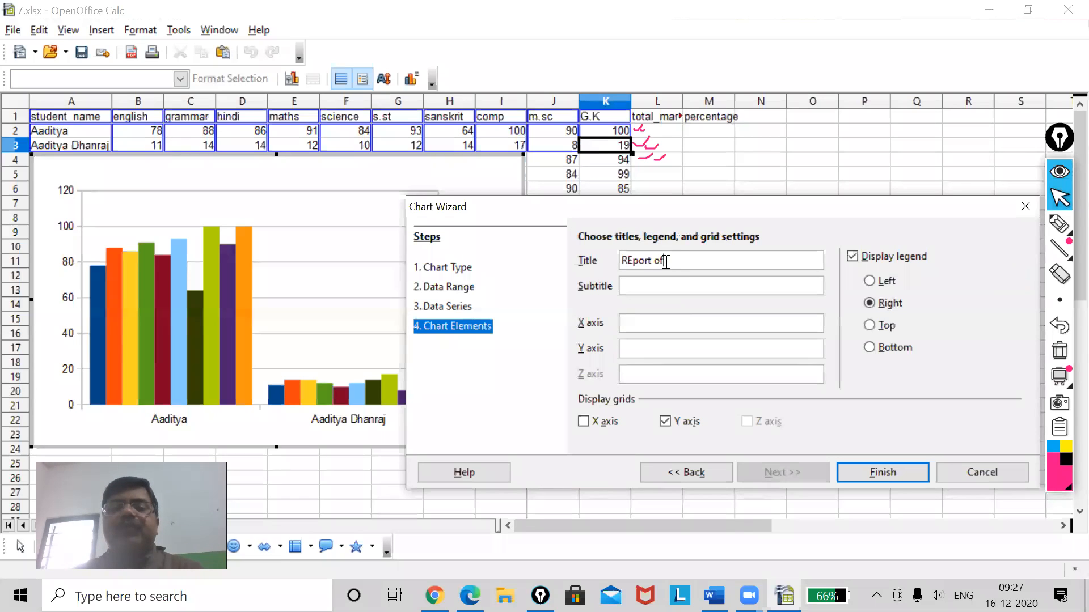
key("BackSpace")
key("BackSpace")
key("BackSpace")
type("port of Std XI")
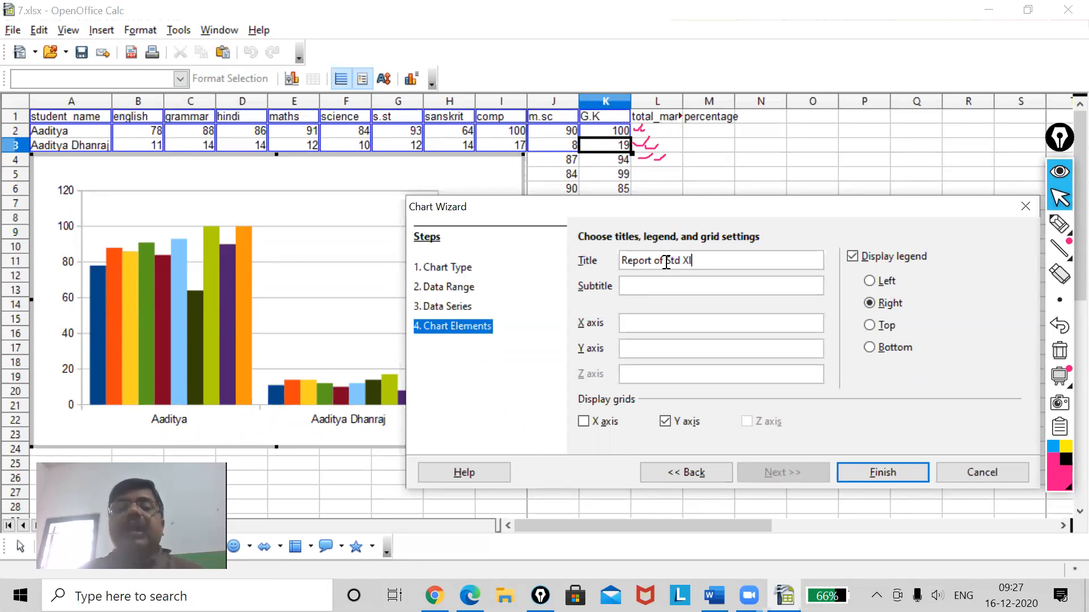
Label the chart's X axis "Name of students" and its Y axis "Marks", with only the Y axis grid displayed
left_click(652, 286)
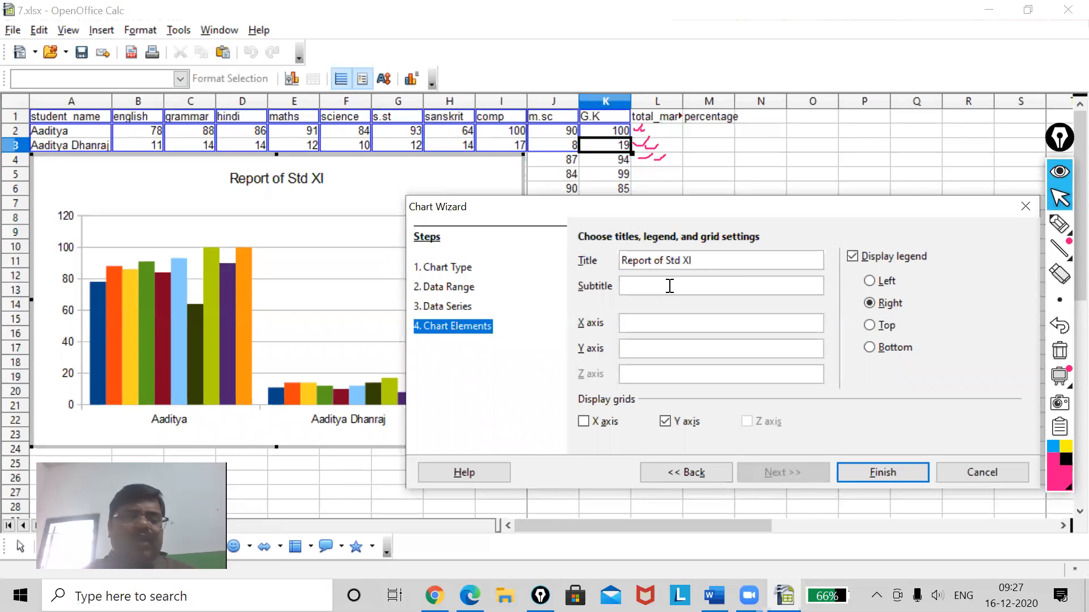
left_click(664, 325)
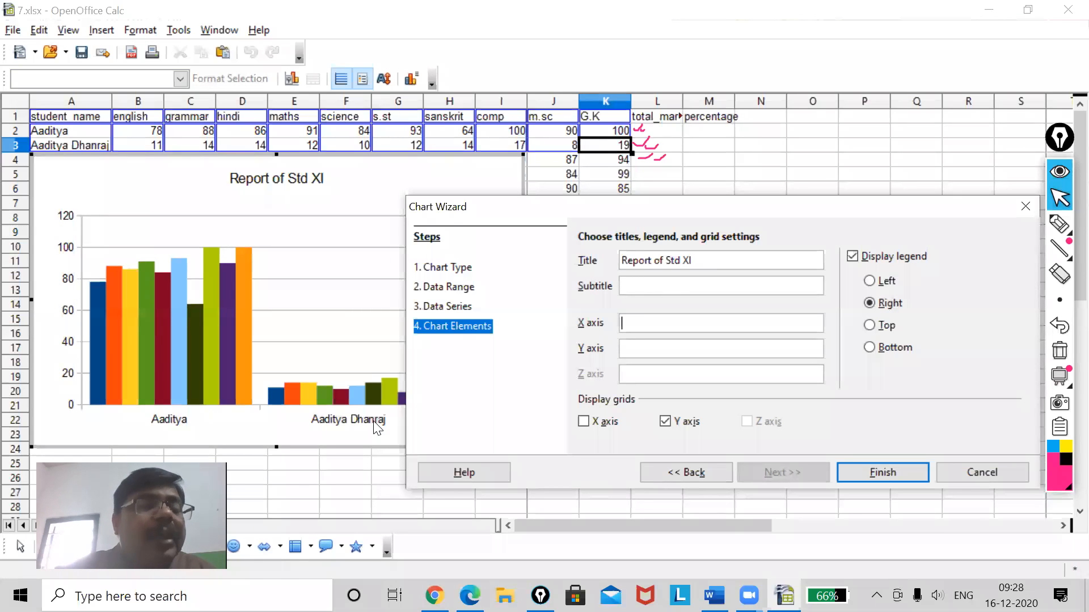
type("Name of")
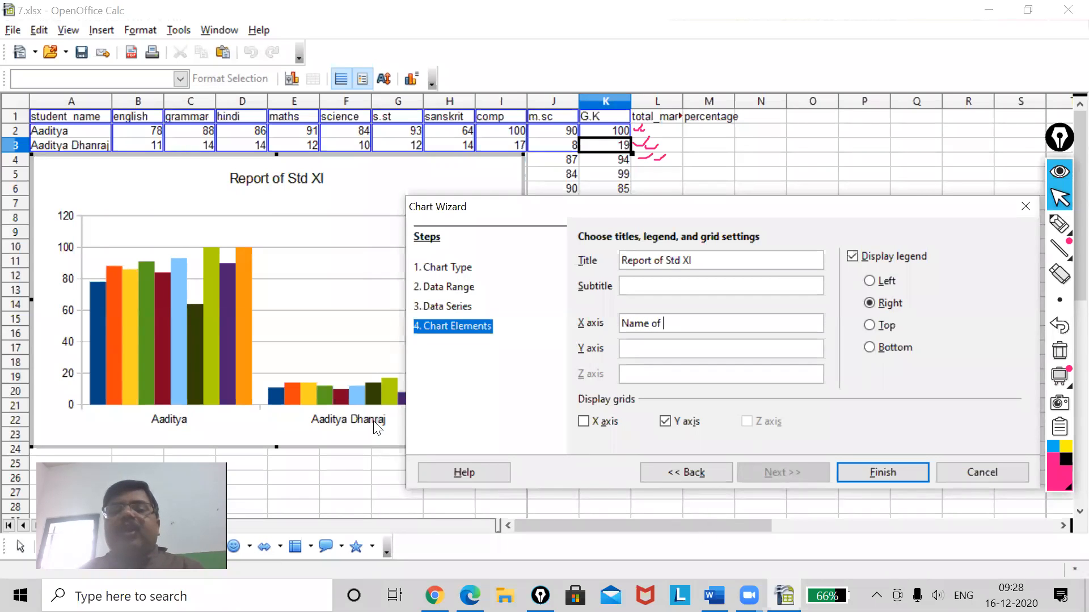
type(" students")
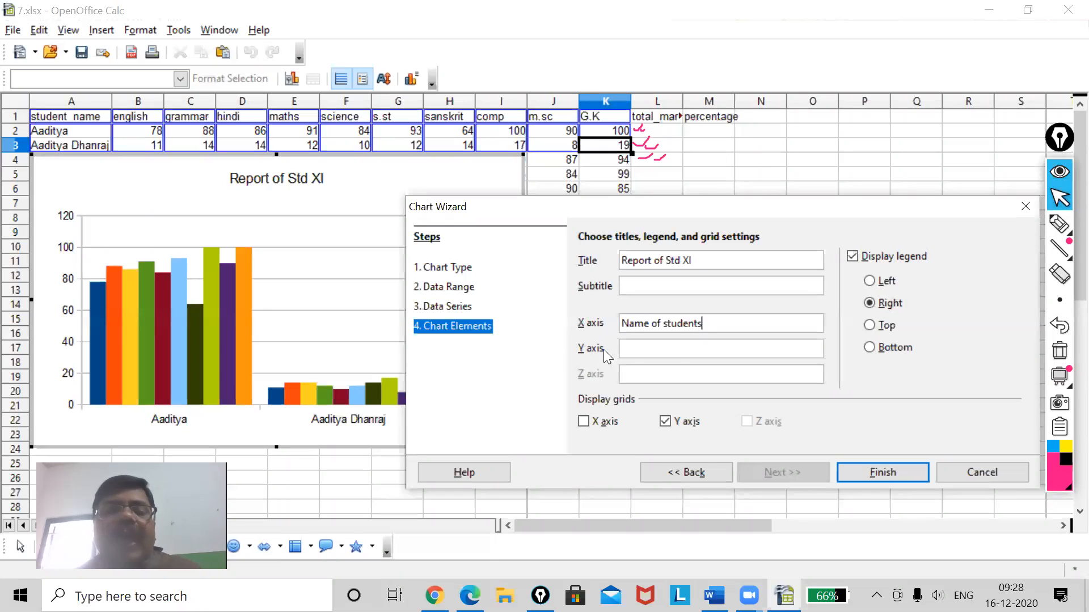
left_click(654, 347)
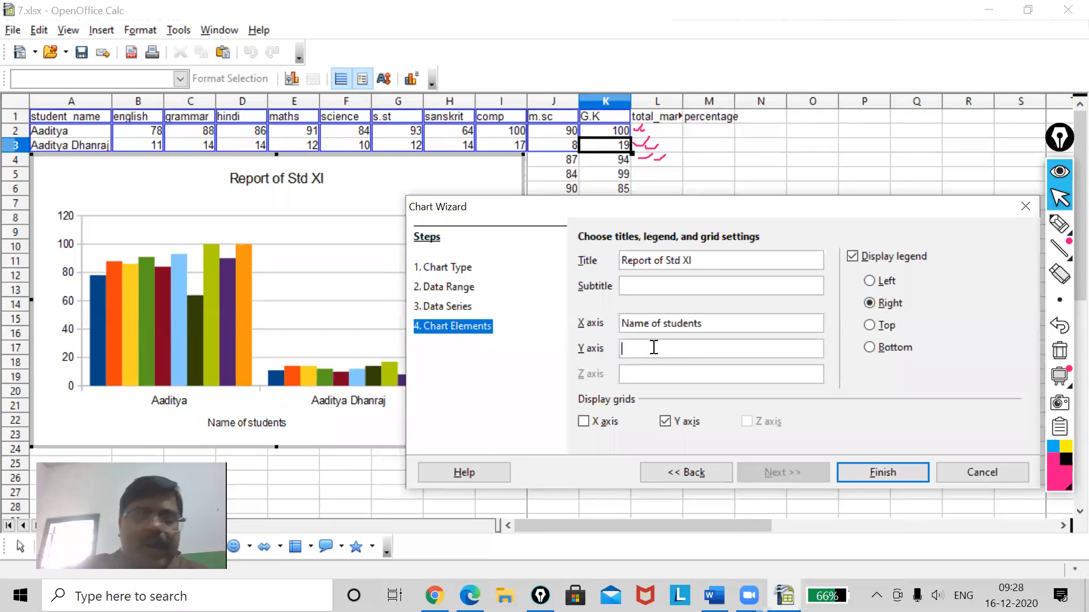
type("Marks")
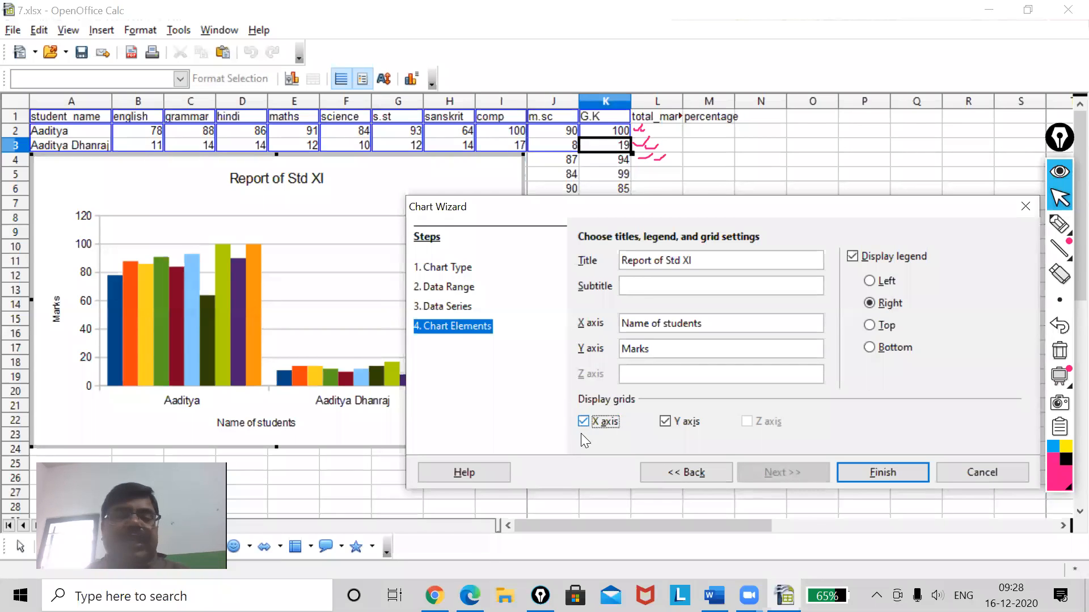
left_click(664, 420)
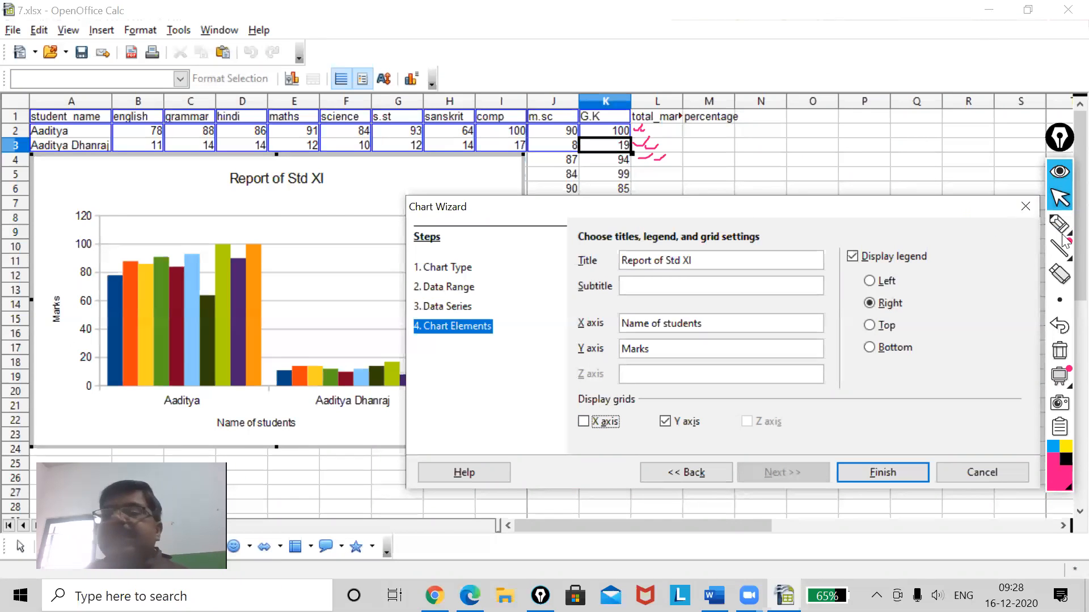
Move the Chart Wizard off the chart's legend and circle the legend with the pen
mouse_move(1059, 227)
left_click(980, 225)
left_click(1059, 198)
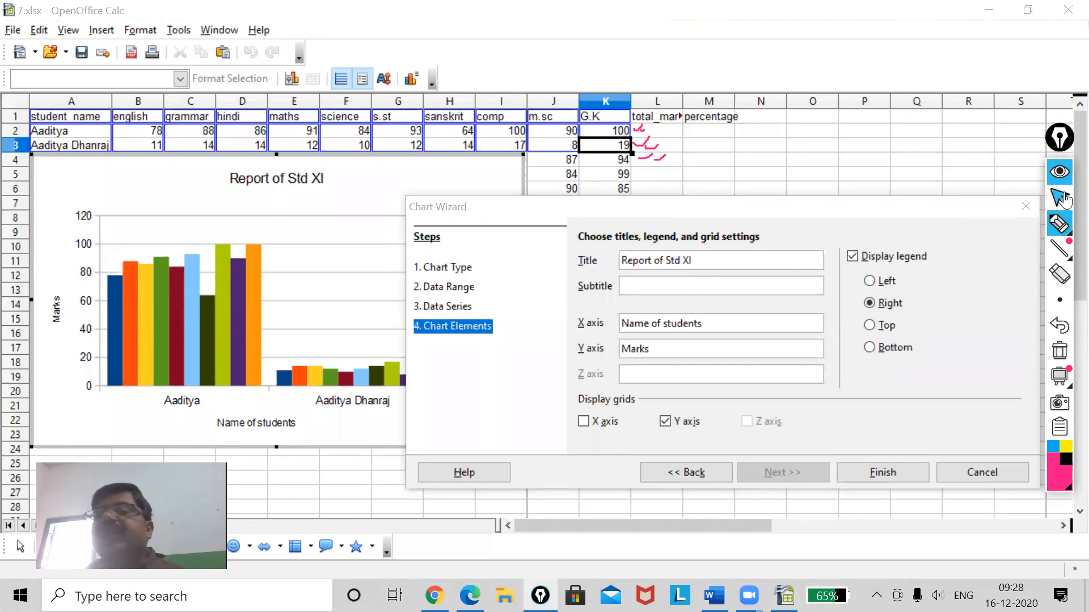
left_click(861, 212)
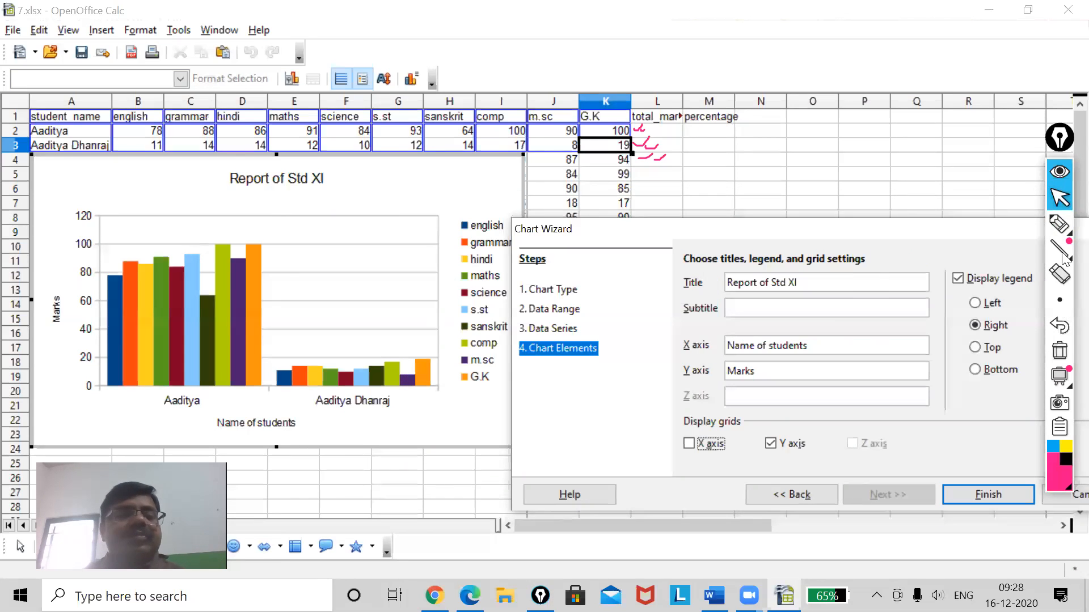
left_click(1058, 224)
mouse_move(513, 208)
left_mouse_down()
mouse_move(428, 250)
mouse_move(482, 388)
mouse_move(516, 241)
mouse_move(500, 188)
left_mouse_up()
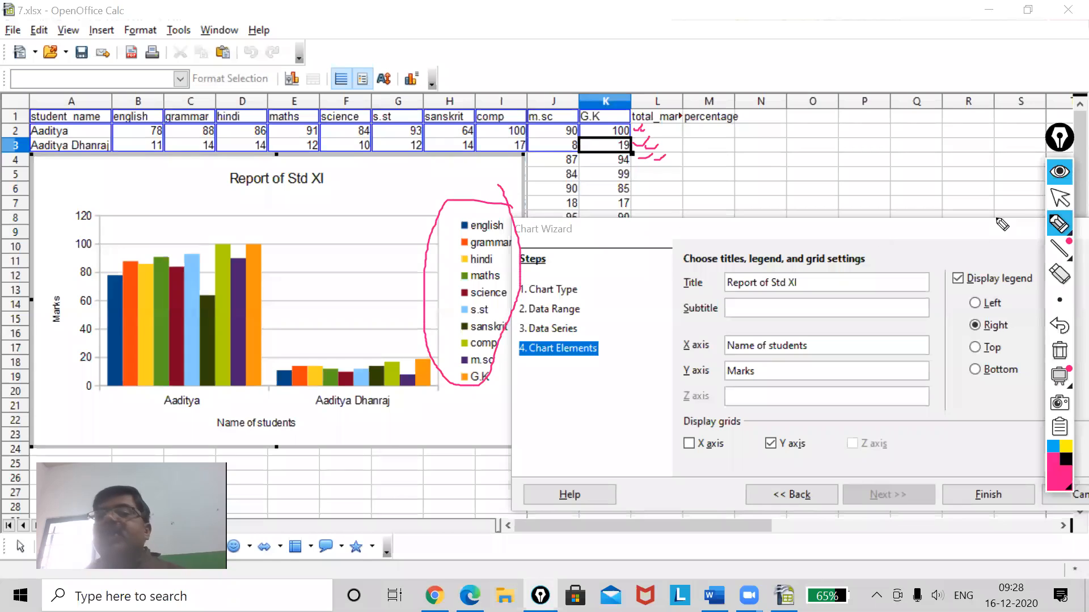
left_click(1060, 198)
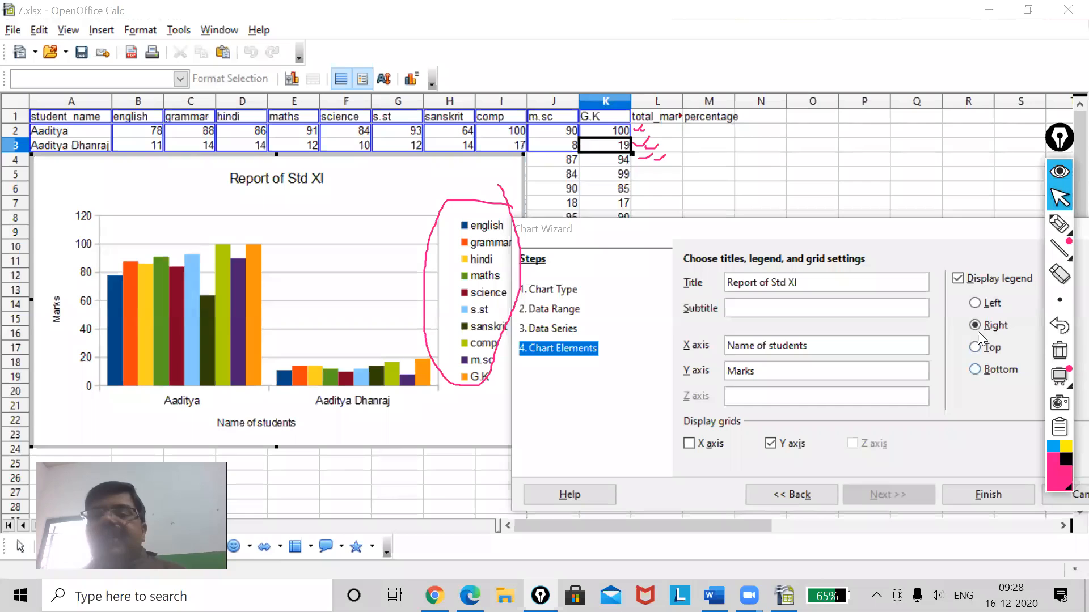
Place the chart's legend at the bottom and finish the chart
left_click(991, 369)
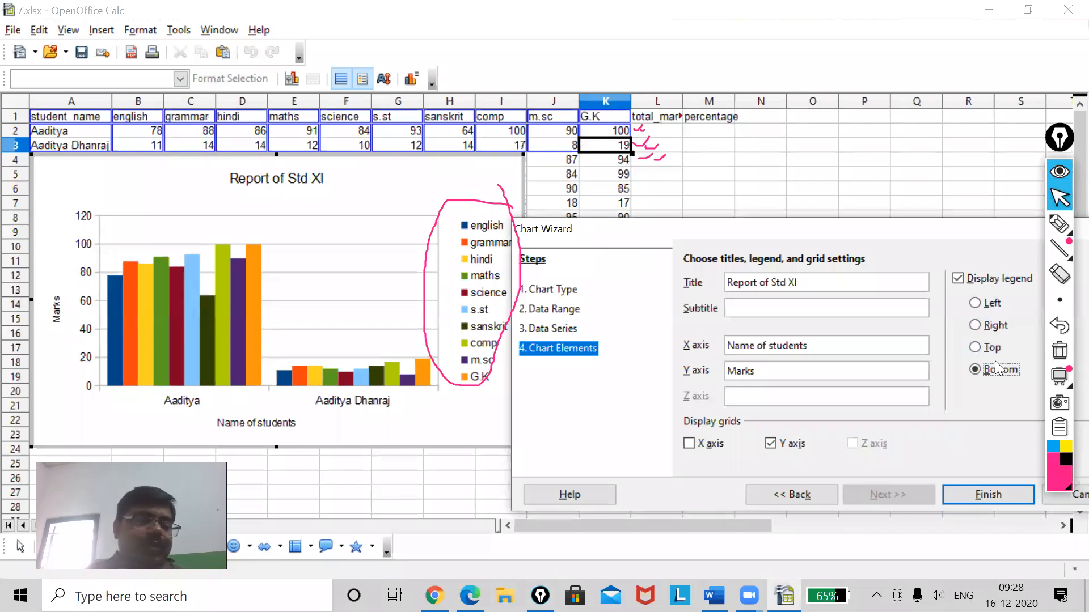
left_click(989, 487)
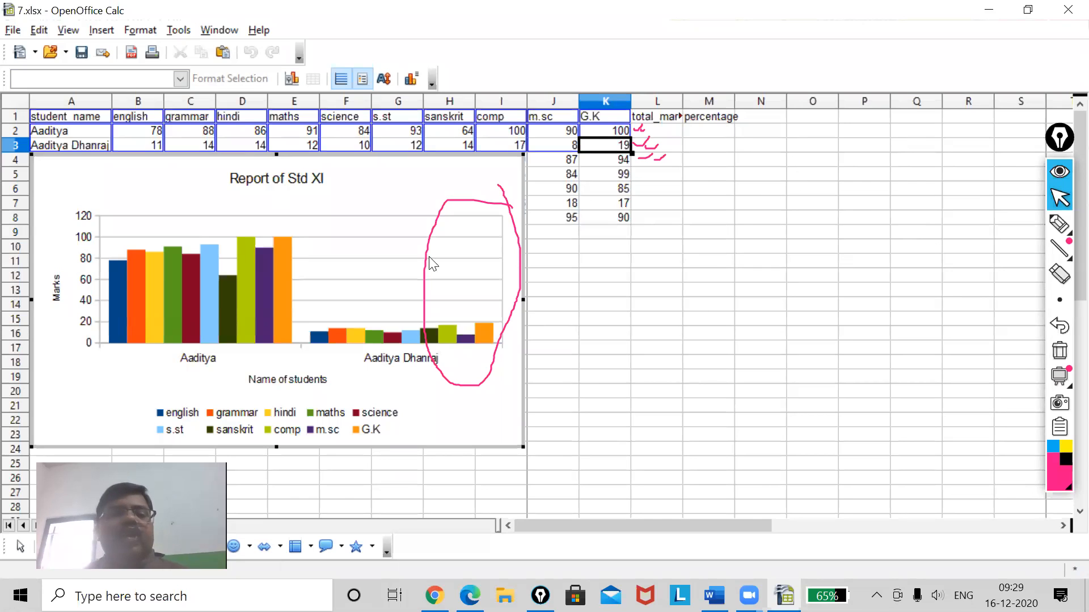
Select the chart area and circle the chart title and both axis titles with the pen
left_click(518, 182)
mouse_move(1059, 223)
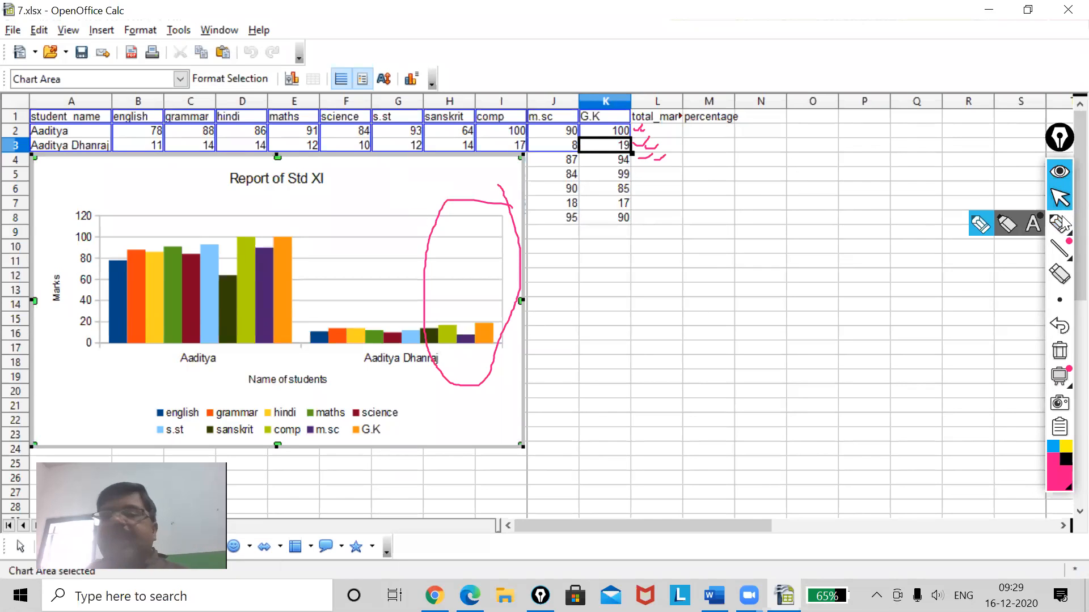
left_click(1004, 224)
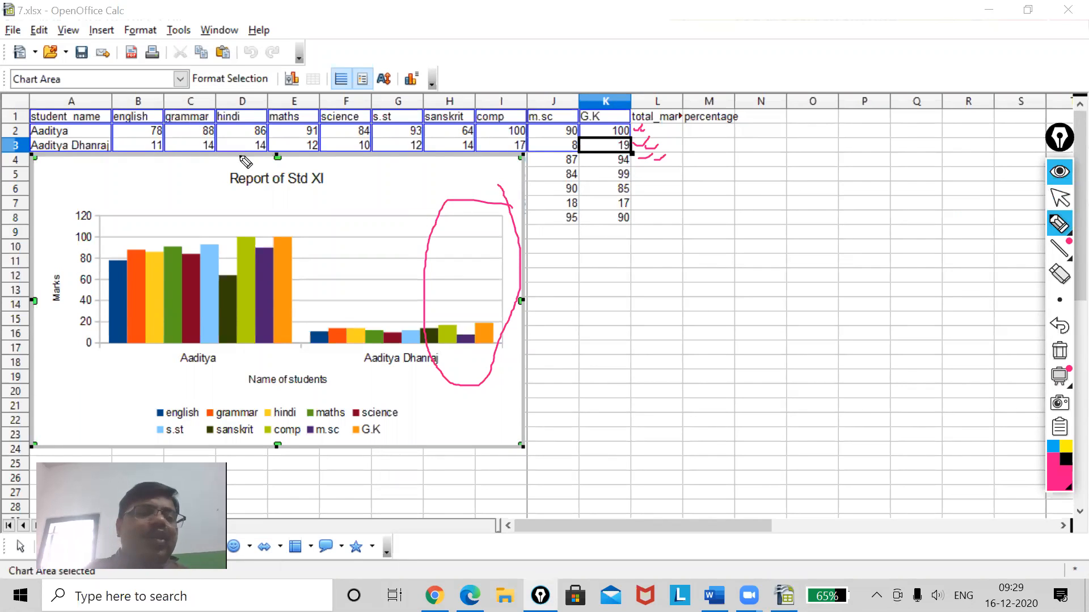
mouse_move(326, 165)
left_mouse_down()
mouse_move(204, 190)
mouse_move(335, 187)
mouse_move(246, 143)
mouse_move(306, 161)
mouse_move(335, 133)
mouse_move(359, 142)
left_mouse_up()
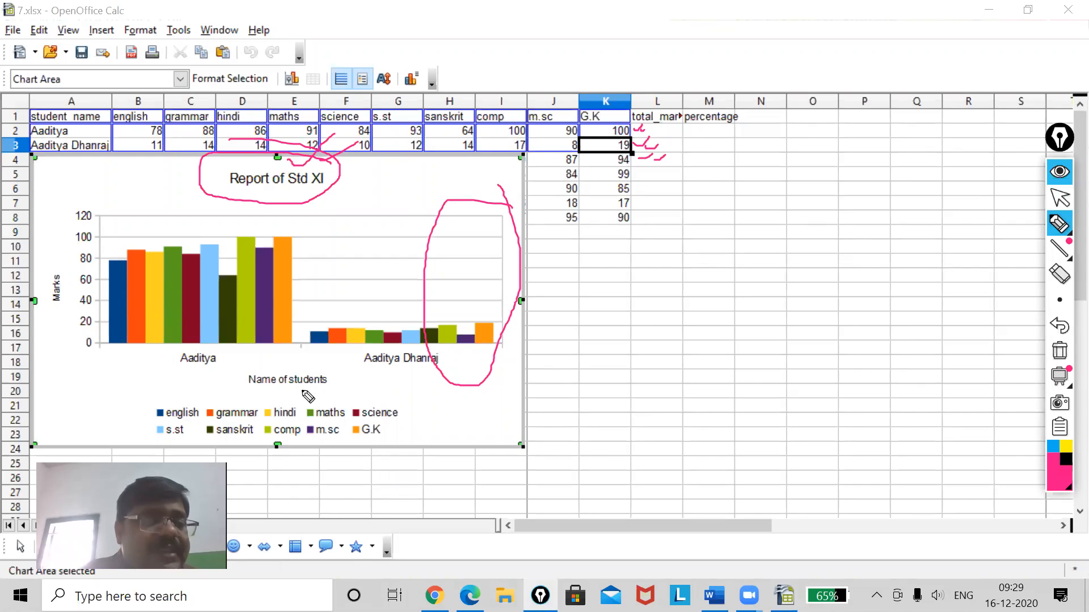
mouse_move(340, 373)
left_mouse_down()
mouse_move(232, 378)
mouse_move(296, 393)
mouse_move(311, 370)
mouse_move(294, 369)
left_mouse_up()
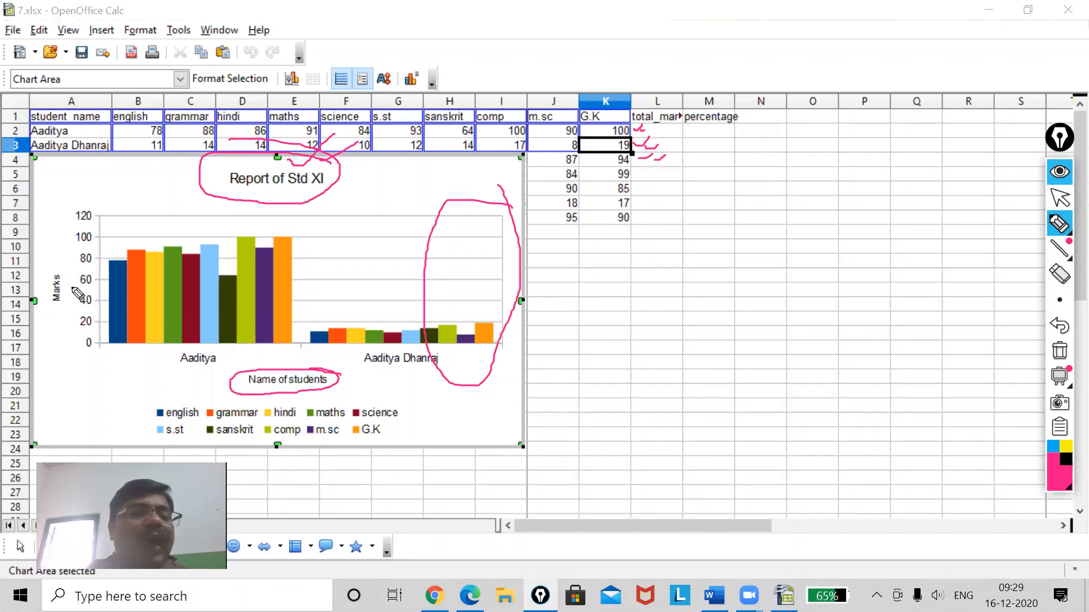
mouse_move(58, 258)
left_mouse_down()
mouse_move(51, 323)
mouse_move(65, 292)
mouse_move(58, 260)
left_mouse_up()
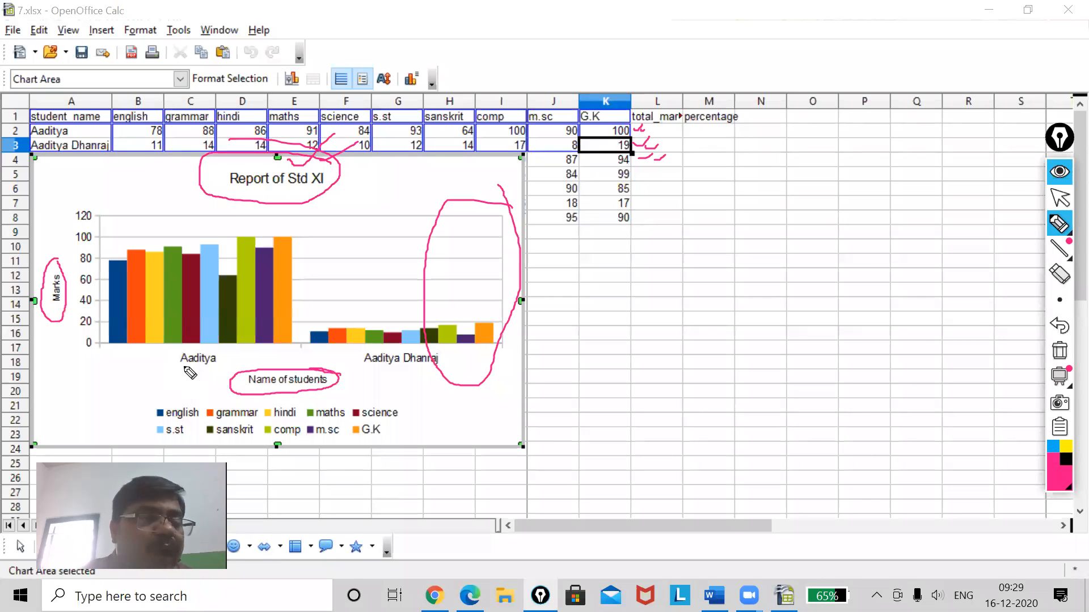
Tick both student names under the chart's columns with the pen and mark row numbers 2 and 3 in the sheet
left_click_drag(178, 372, 197, 361)
left_click_drag(400, 372, 437, 355)
mouse_move(3, 136)
left_mouse_down()
mouse_move(20, 126)
mouse_move(29, 144)
left_mouse_up()
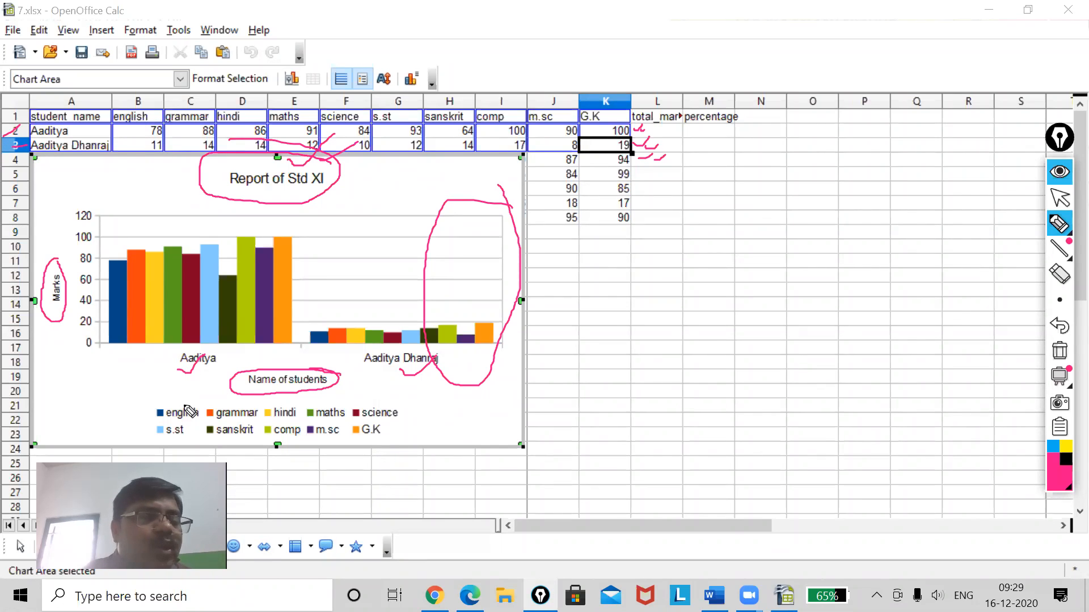
Circle the english legend entry and draw pen lines up from both students' english and grammar columns
mouse_move(192, 397)
left_mouse_down()
mouse_move(134, 407)
mouse_move(152, 421)
mouse_move(209, 418)
mouse_move(196, 397)
left_mouse_up()
left_click_drag(117, 259, 126, 196)
left_click_drag(319, 321, 313, 150)
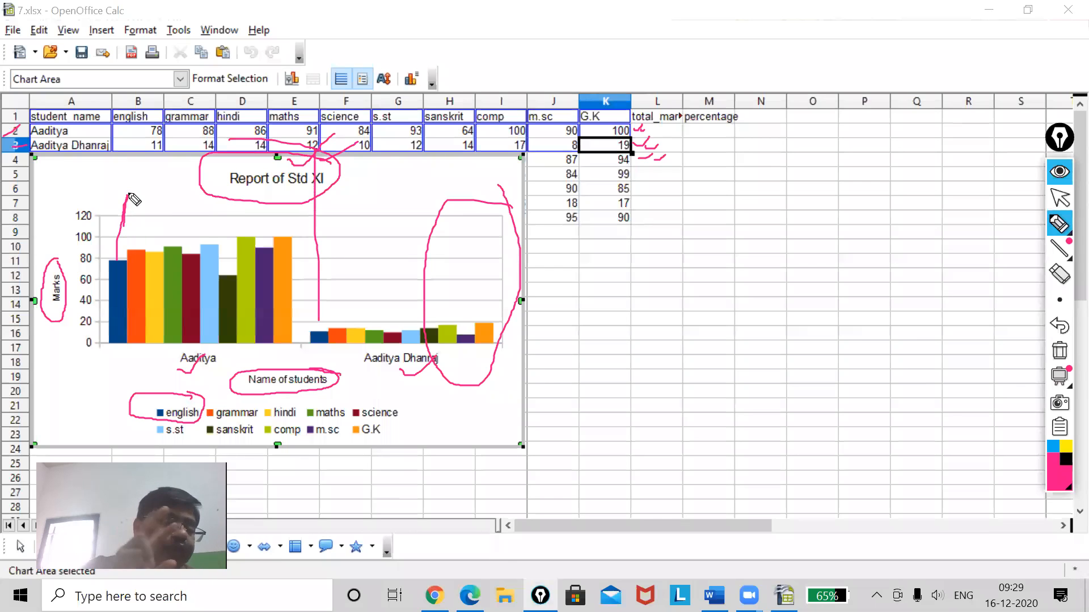
left_click_drag(140, 249, 154, 174)
left_click_drag(340, 326, 341, 196)
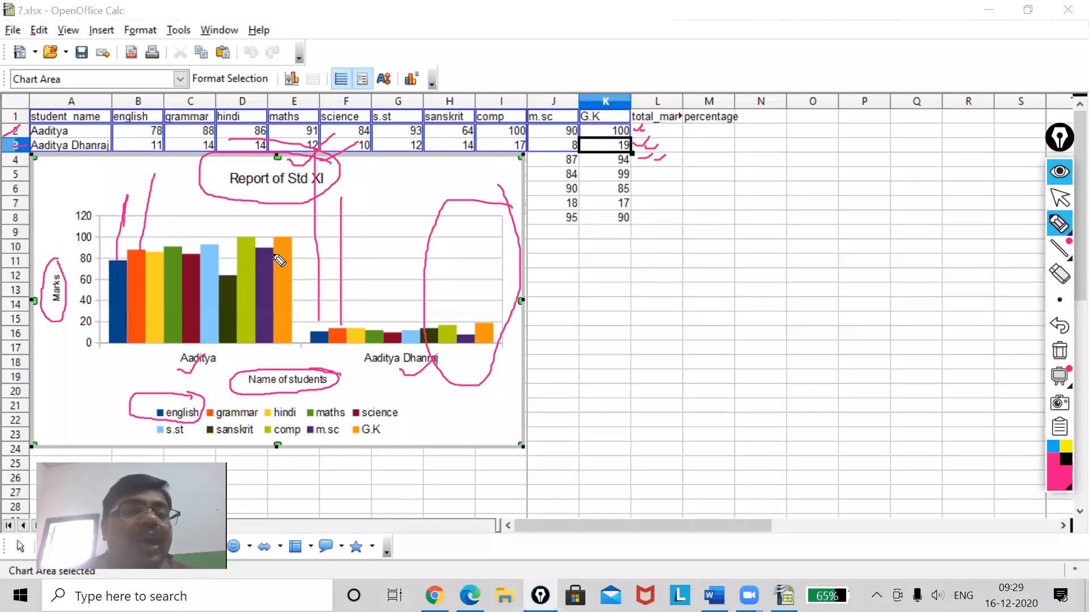
Mark the first student's comp and G.K columns with the pen and link each to its legend entry
mouse_move(251, 206)
left_mouse_down()
mouse_move(245, 234)
mouse_move(278, 234)
mouse_move(240, 238)
mouse_move(298, 238)
left_mouse_up()
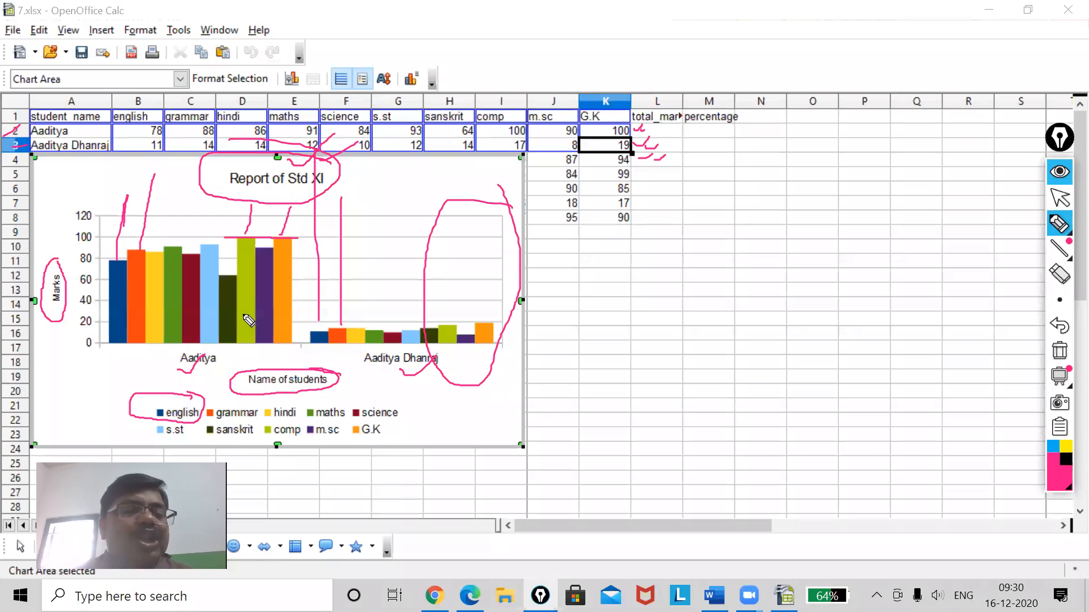
left_click_drag(242, 335, 285, 437)
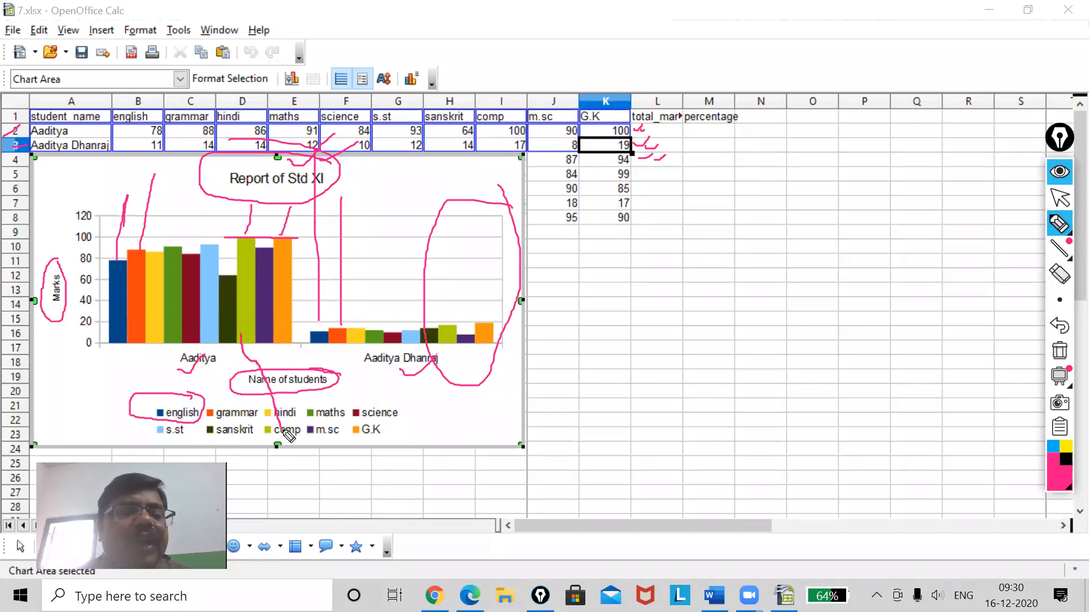
mouse_move(285, 344)
left_mouse_down()
mouse_move(300, 374)
mouse_move(343, 378)
mouse_move(359, 424)
left_mouse_up()
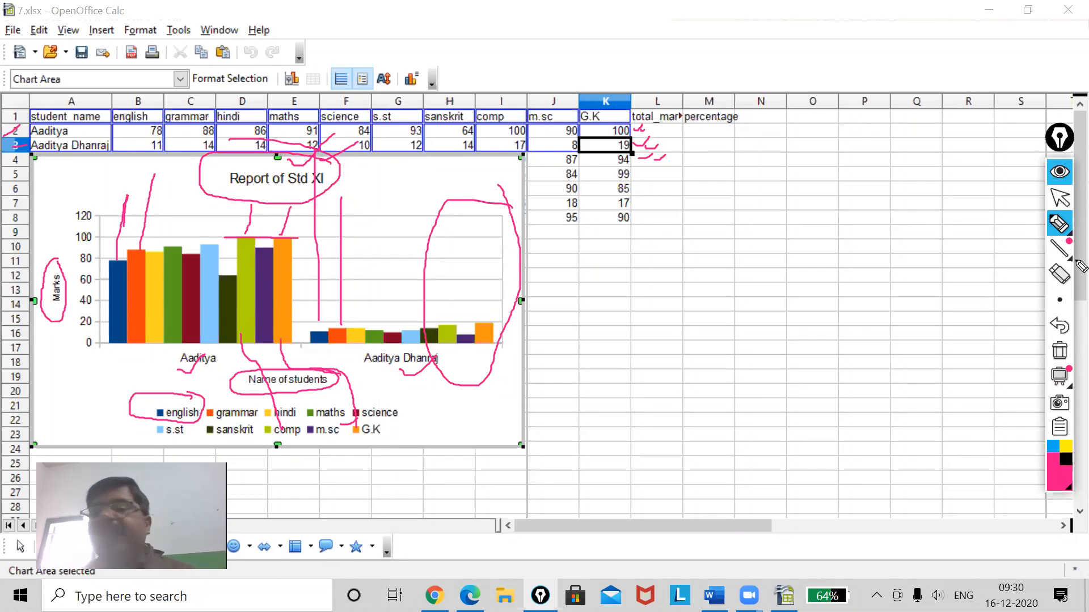
Clear all pen annotations from the screen and return to the normal pointer
left_click(1058, 351)
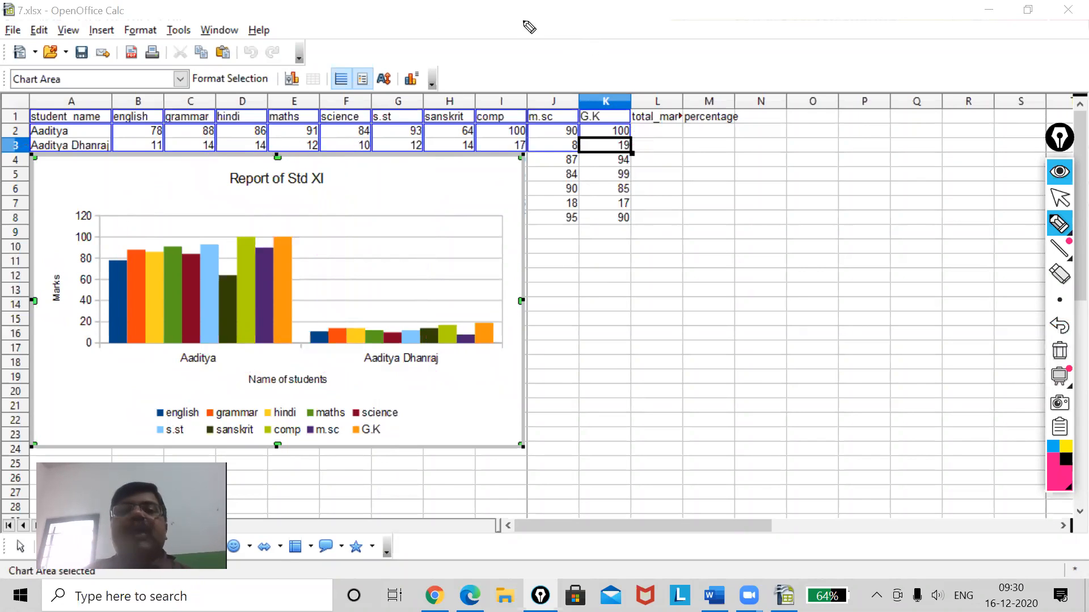
left_click(1058, 198)
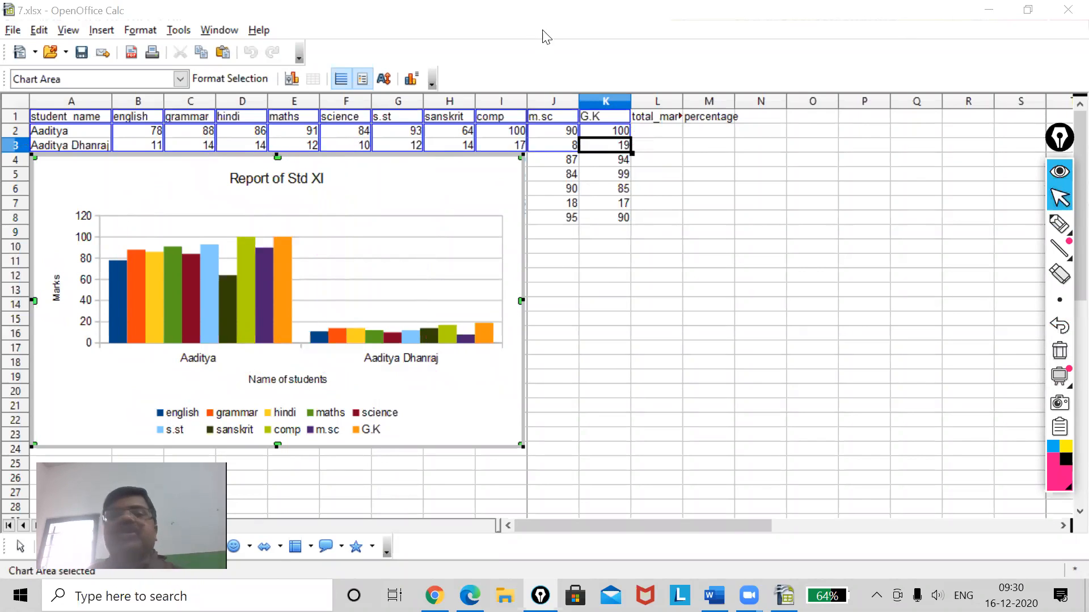